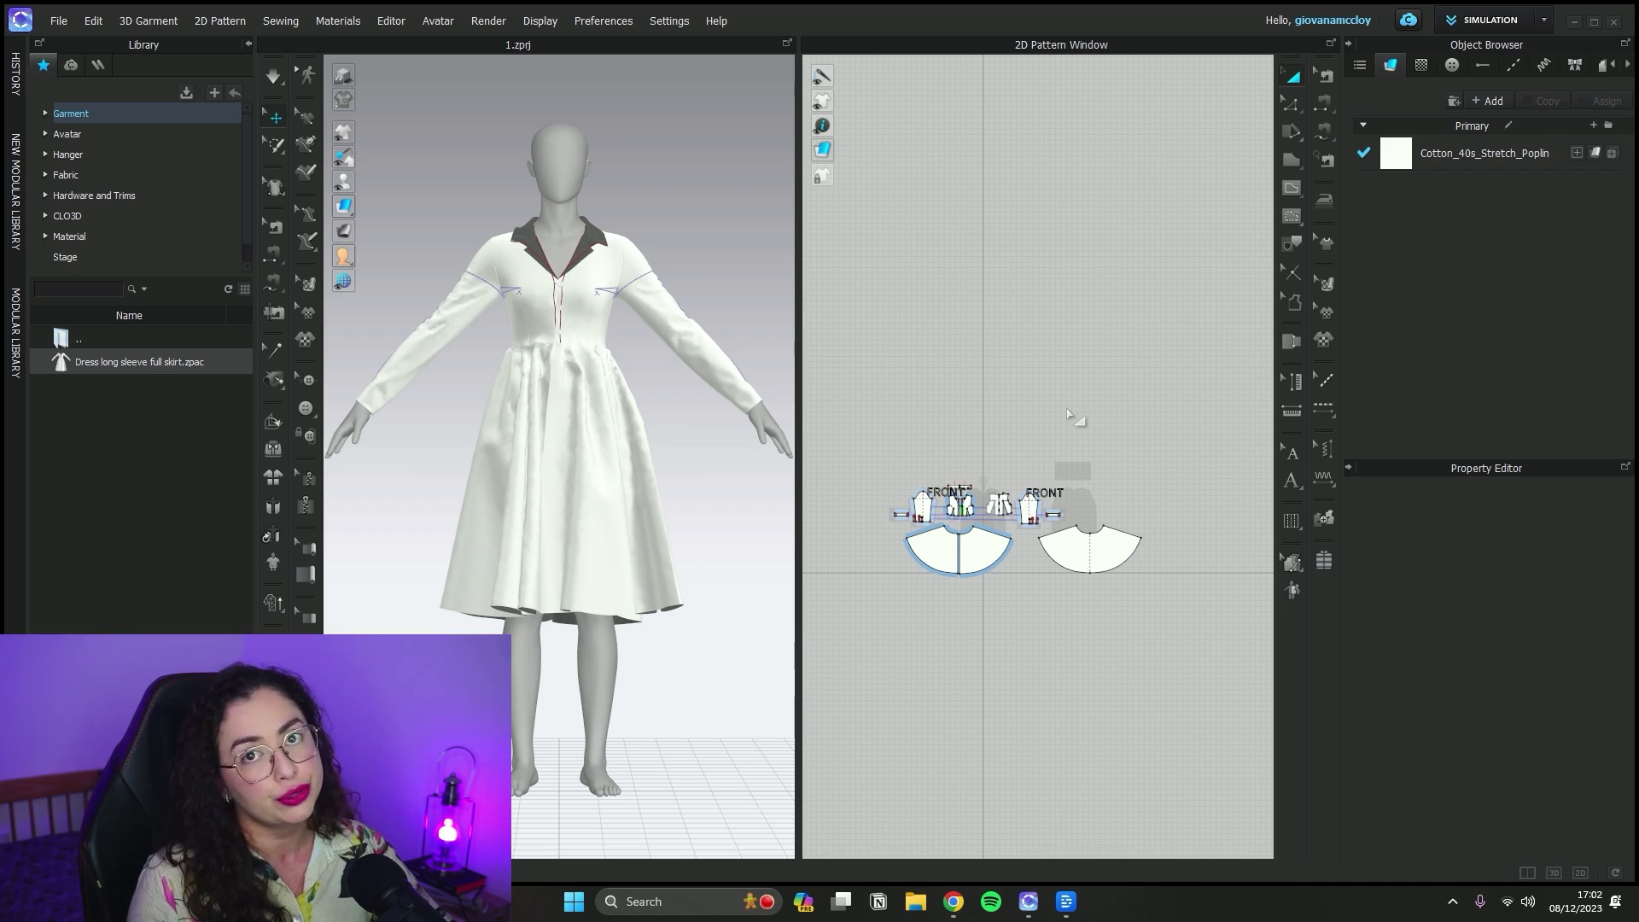
- Use Zoom Extents All in the 2D Pattern window to show every dress pattern piece
right_click(1044, 411)
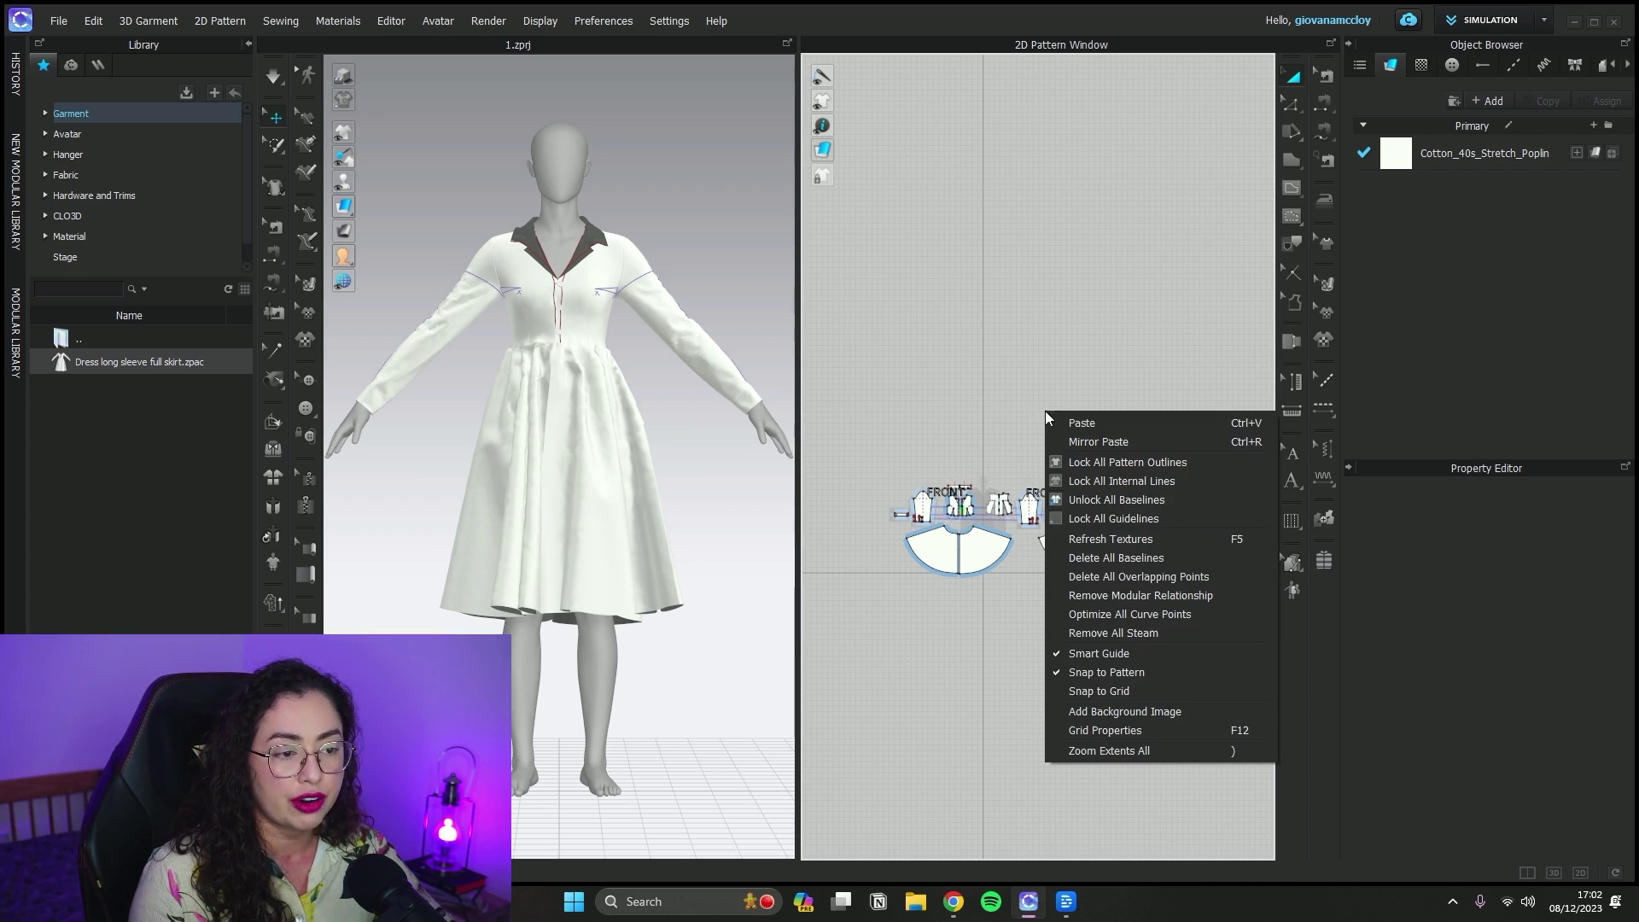
click(1166, 760)
right_click(1152, 372)
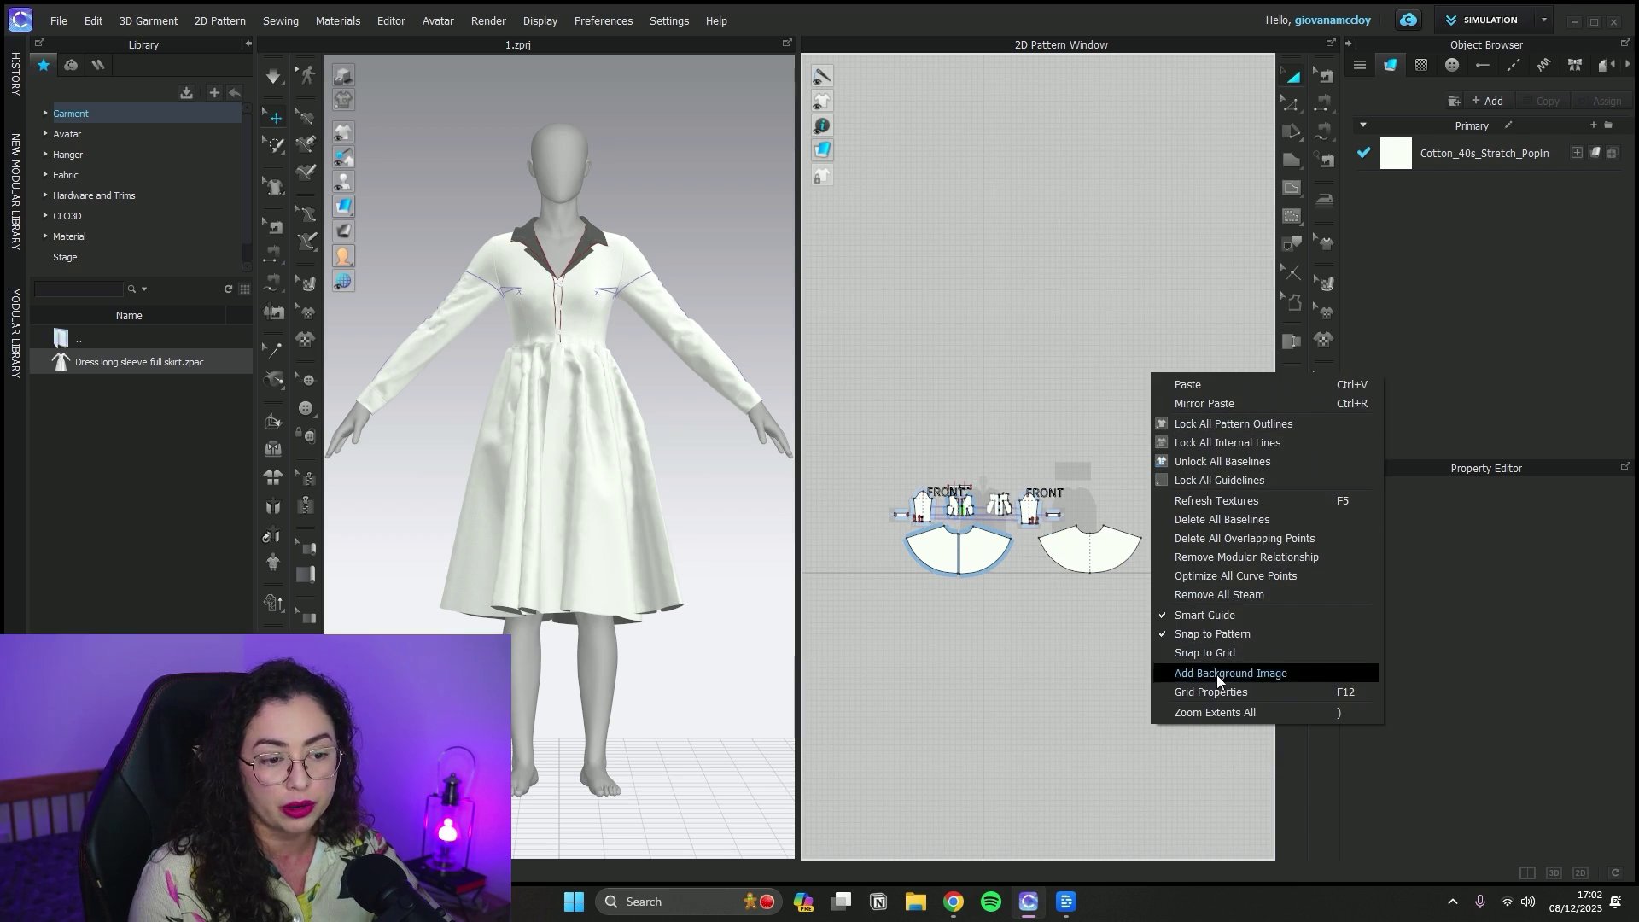
click(1220, 712)
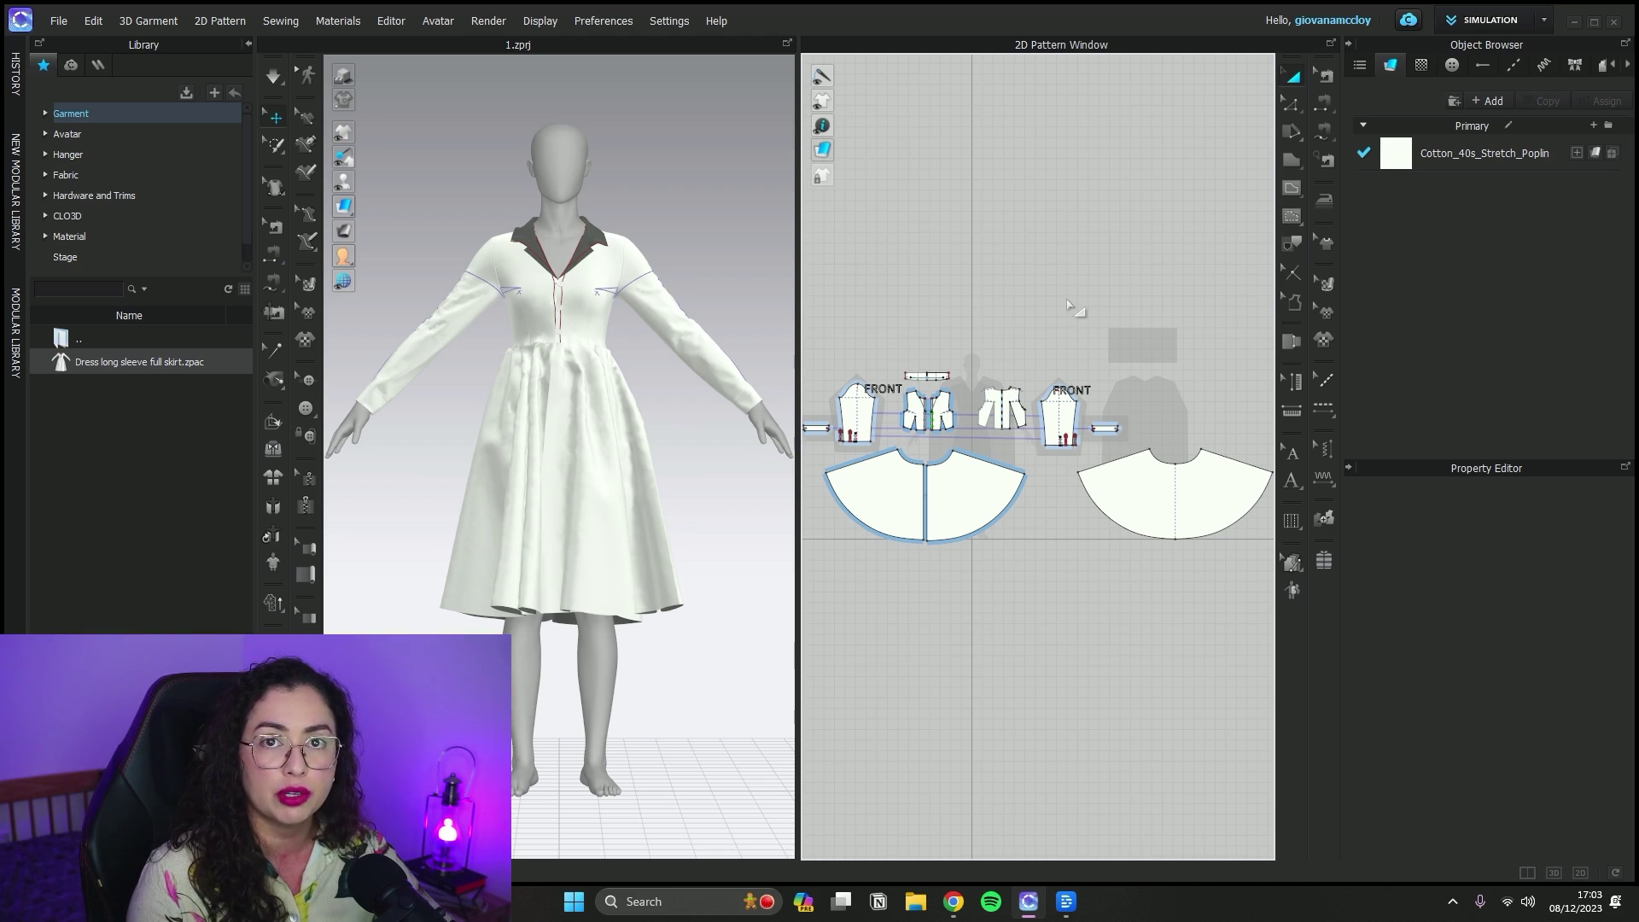
click(1156, 540)
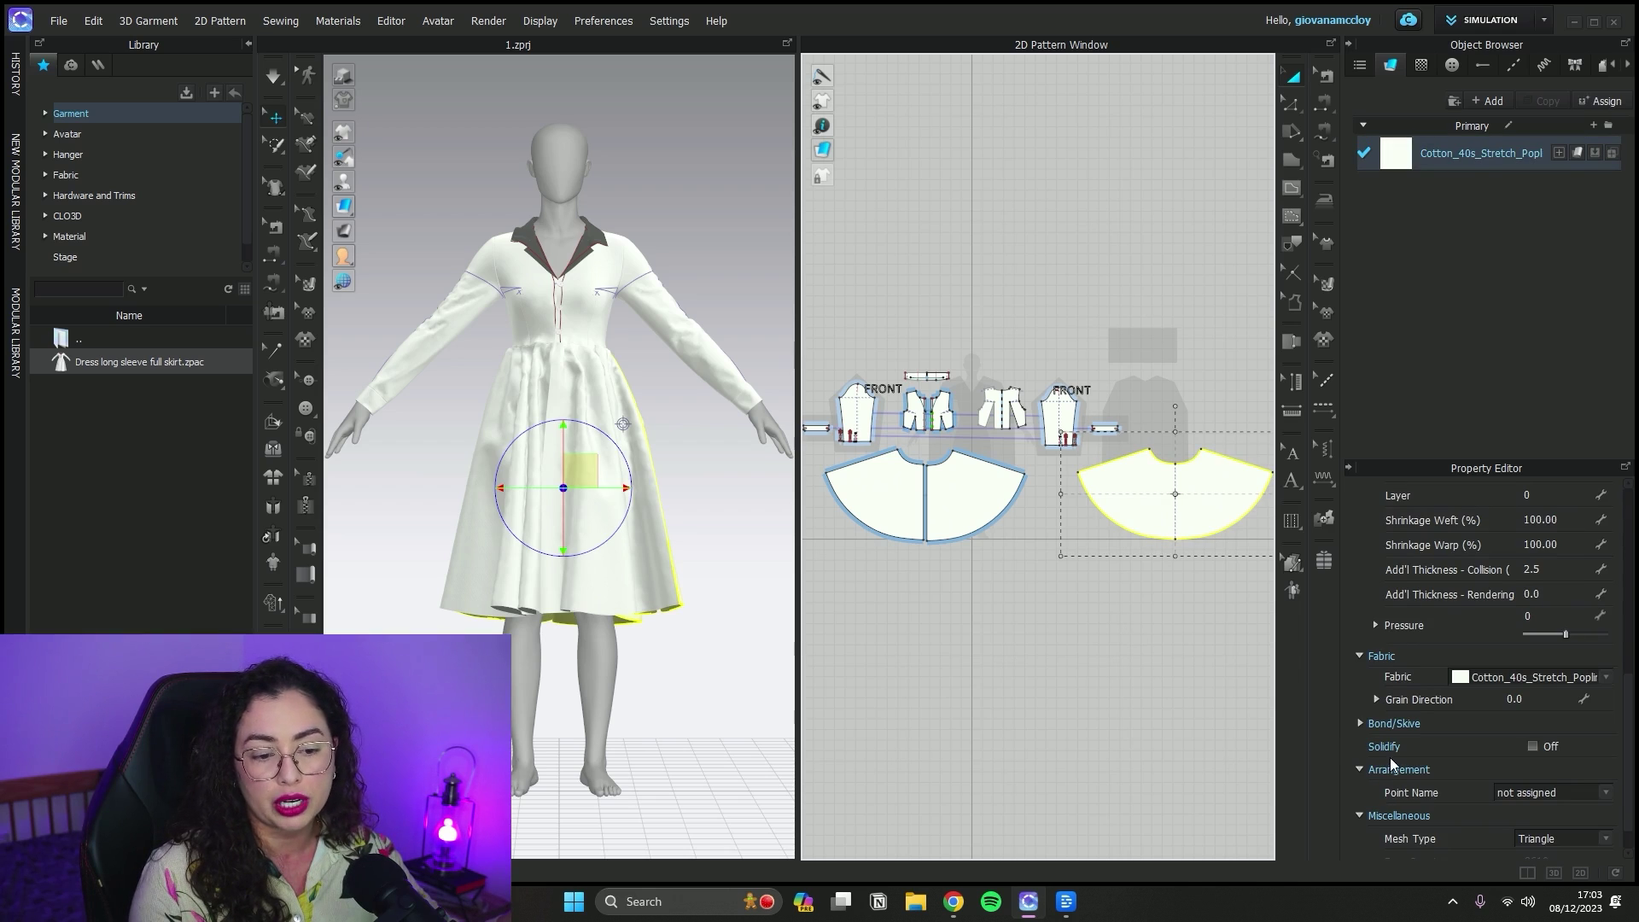
click(1114, 681)
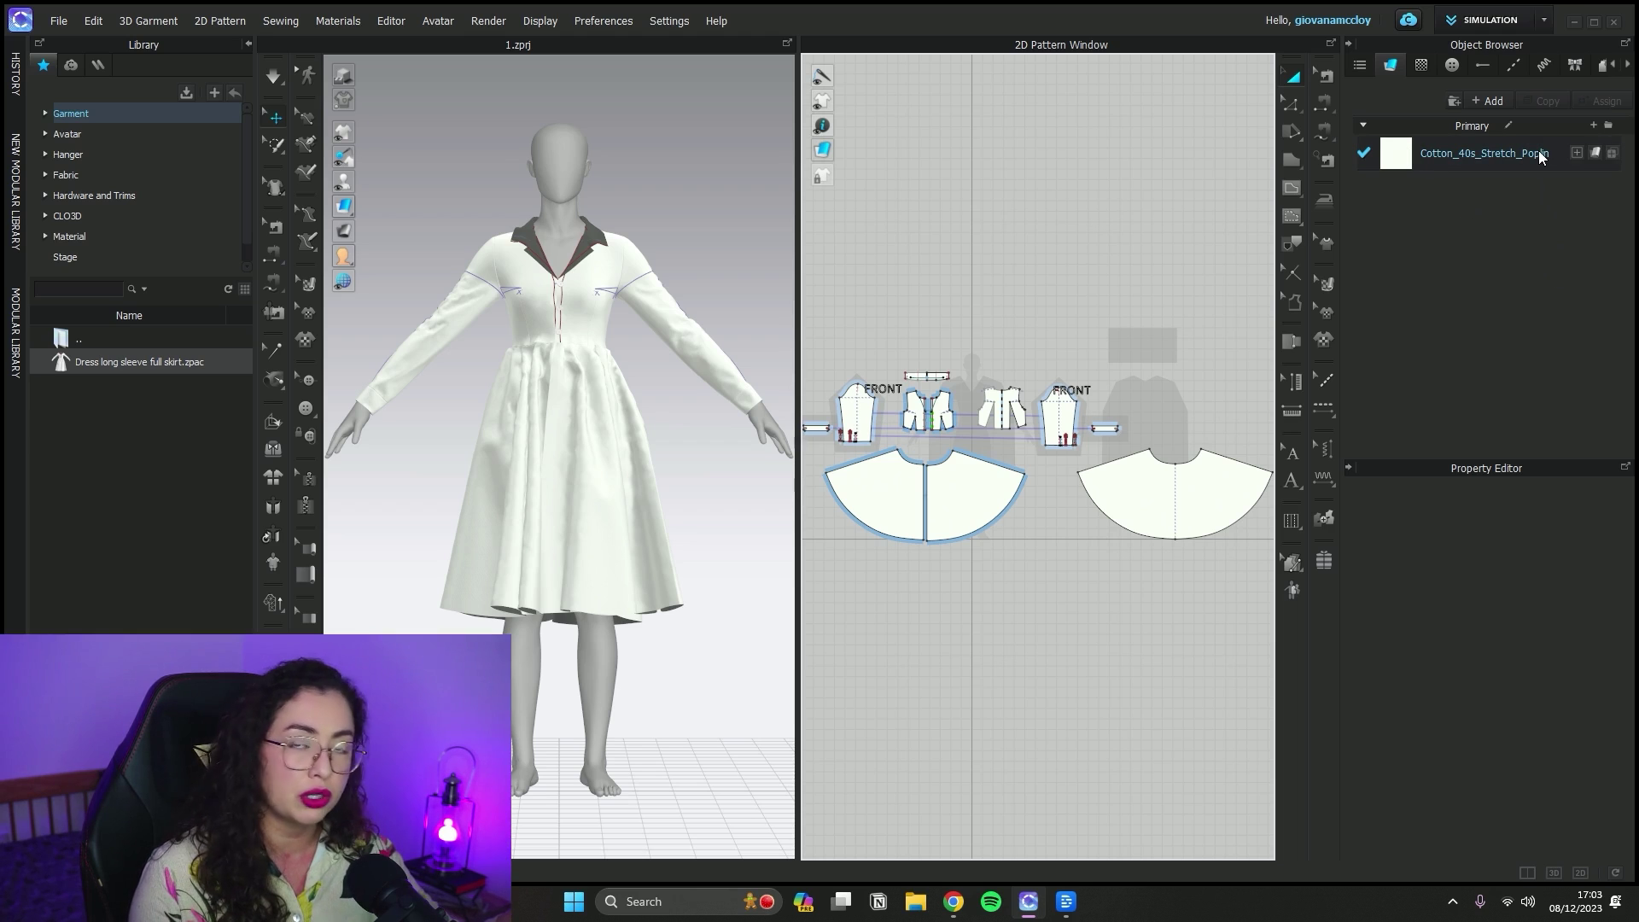
click(1400, 154)
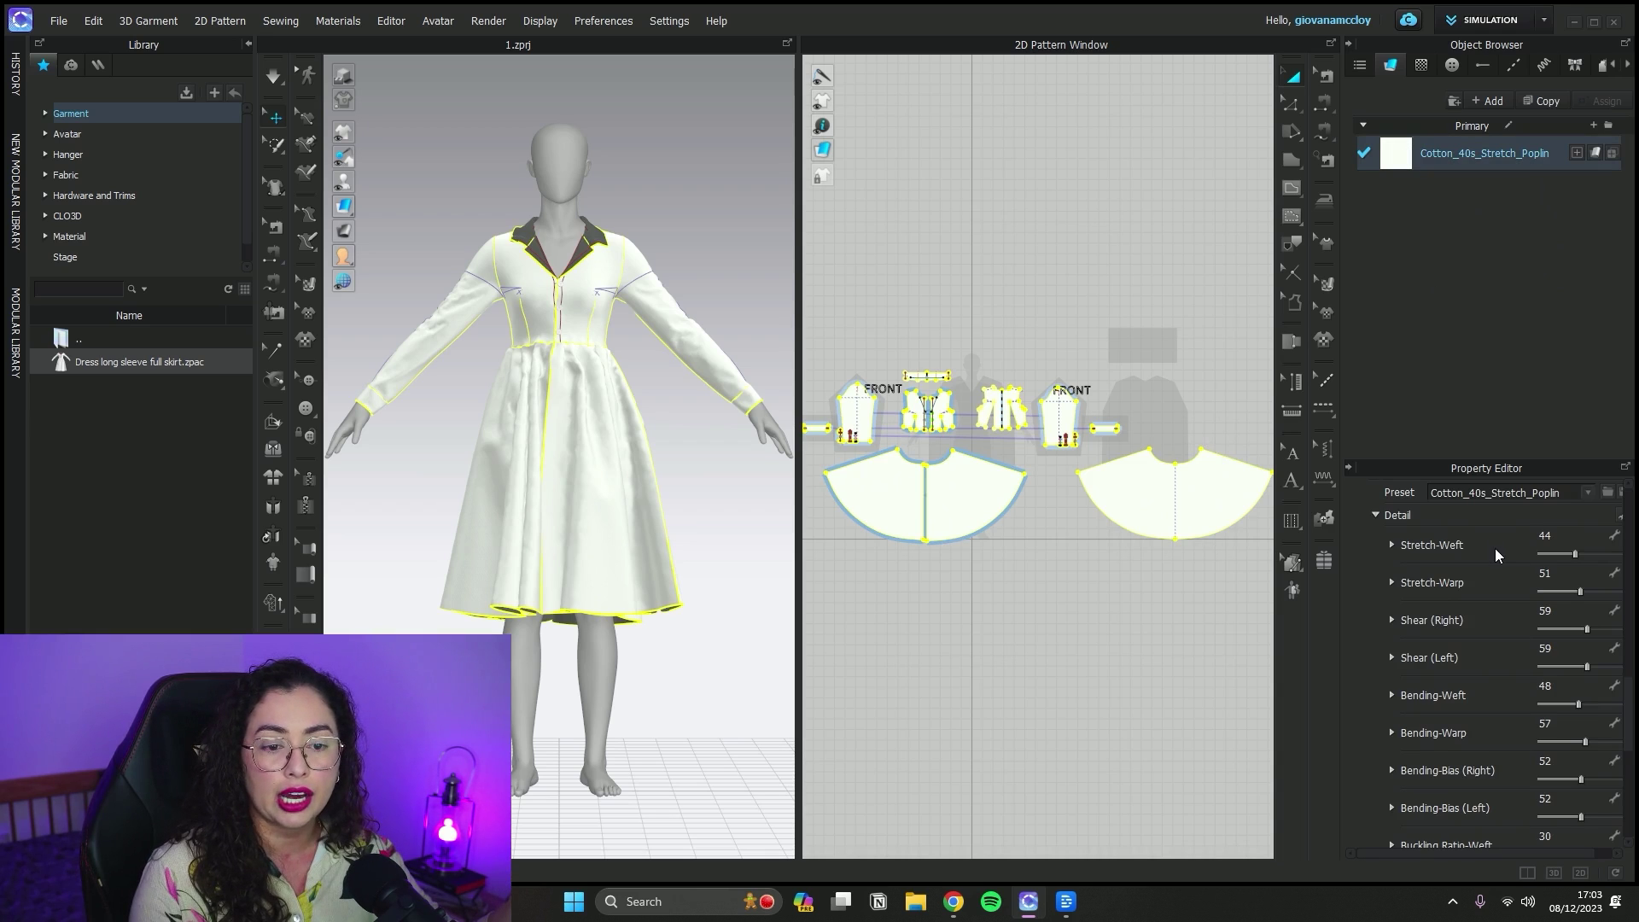
scroll(1410, 541, up, 2)
click(1431, 271)
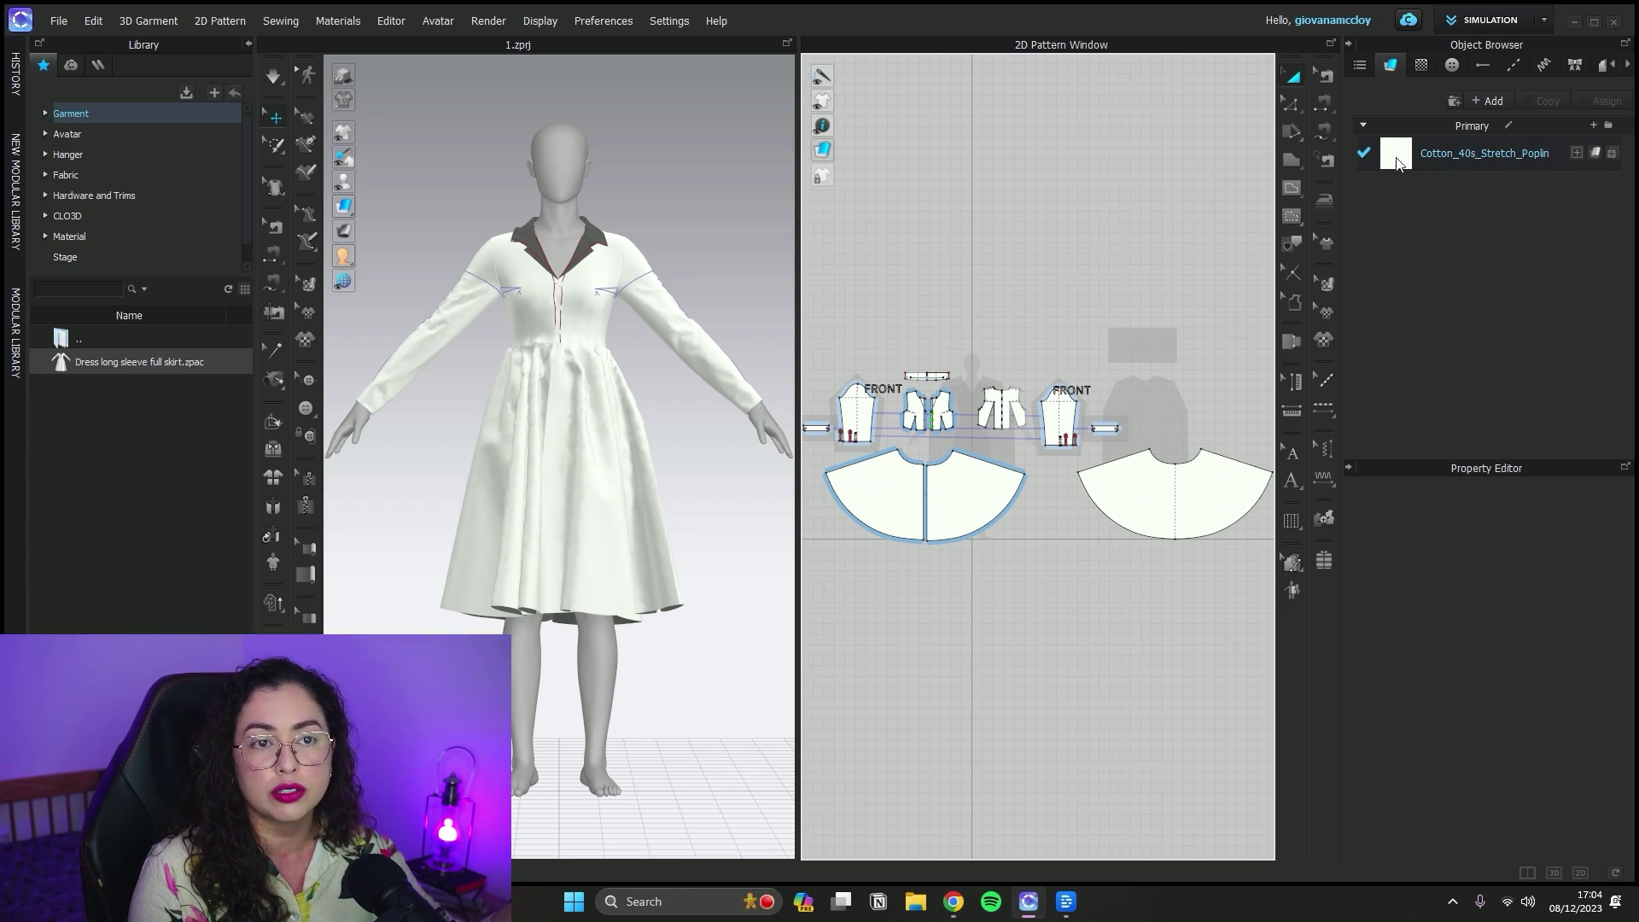
click(1480, 156)
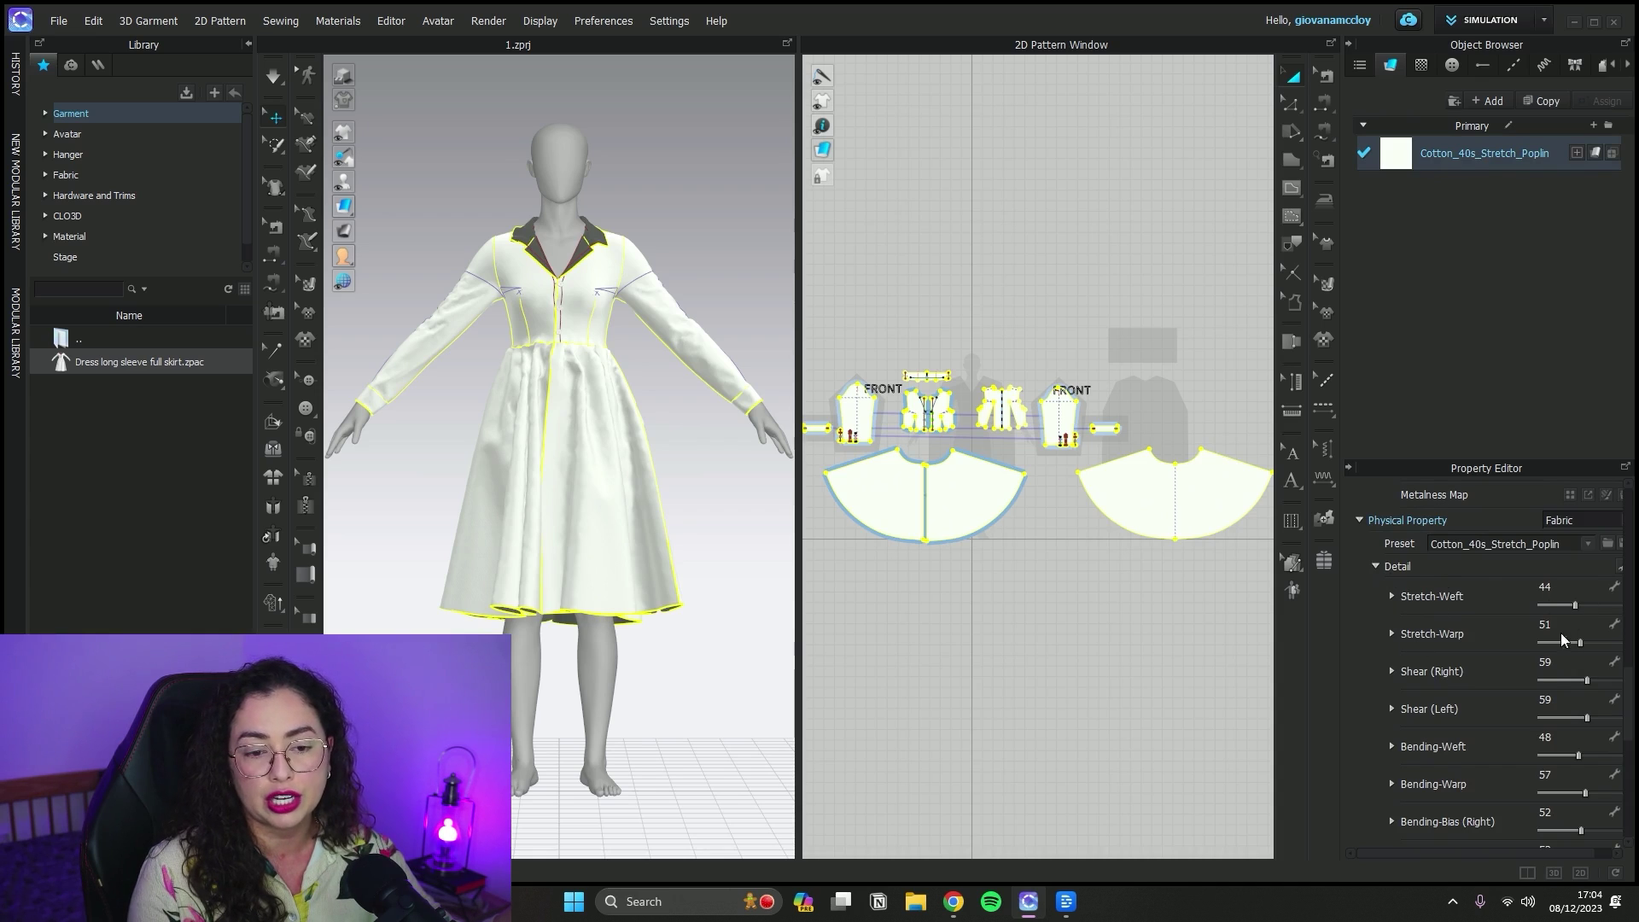
scroll(1492, 643, down, 2)
scroll(1492, 645, down, 4)
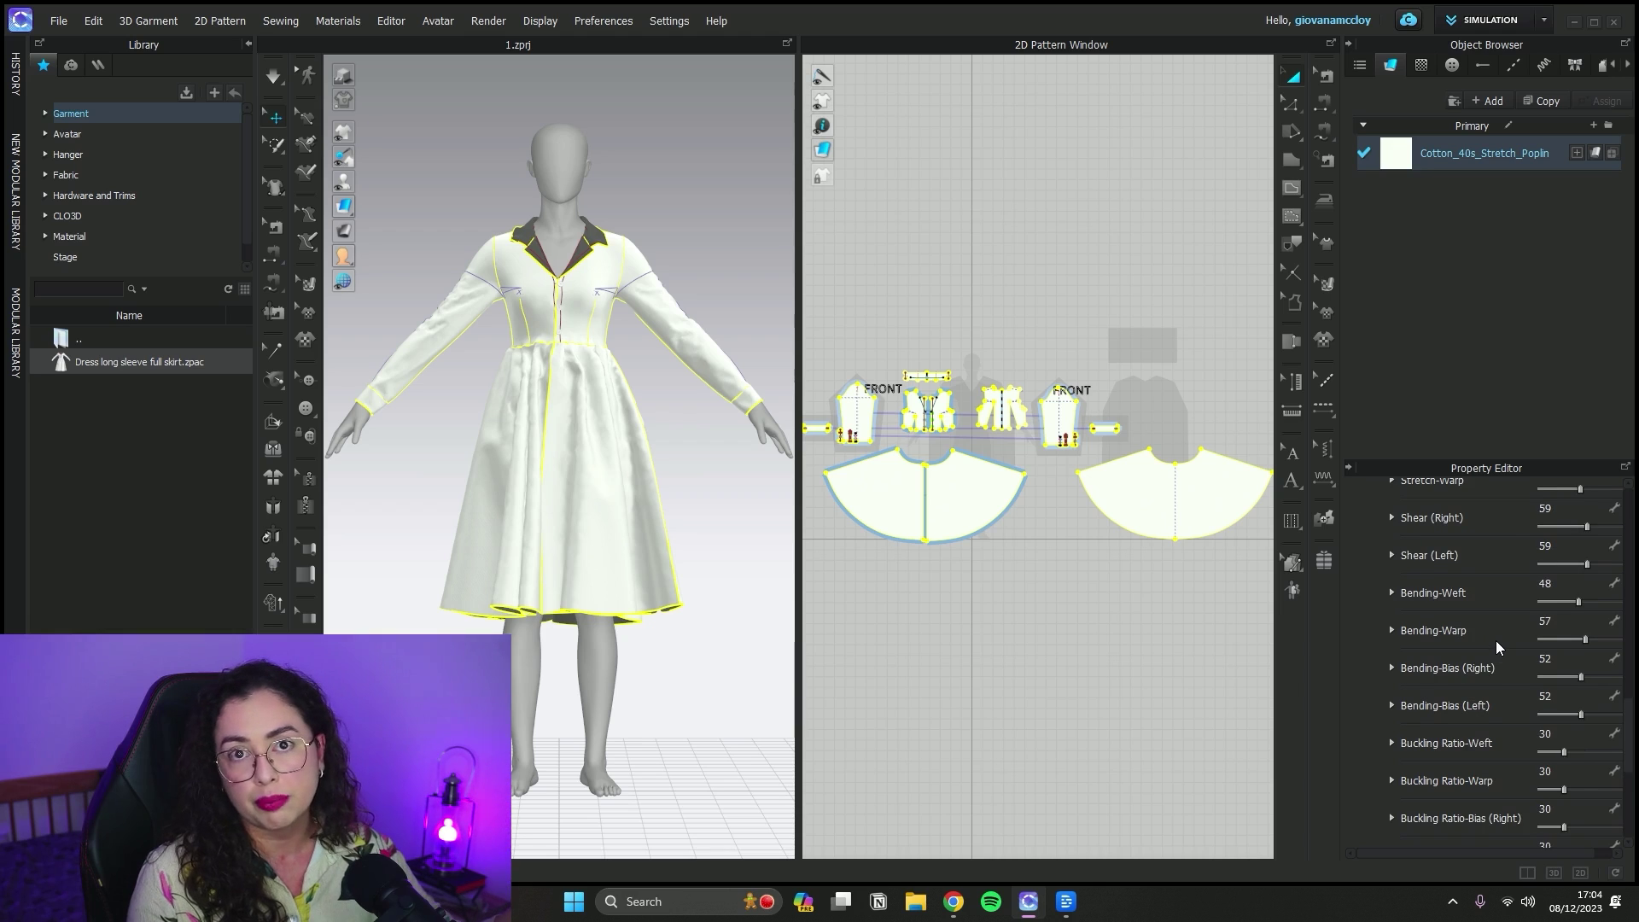
key(Escape)
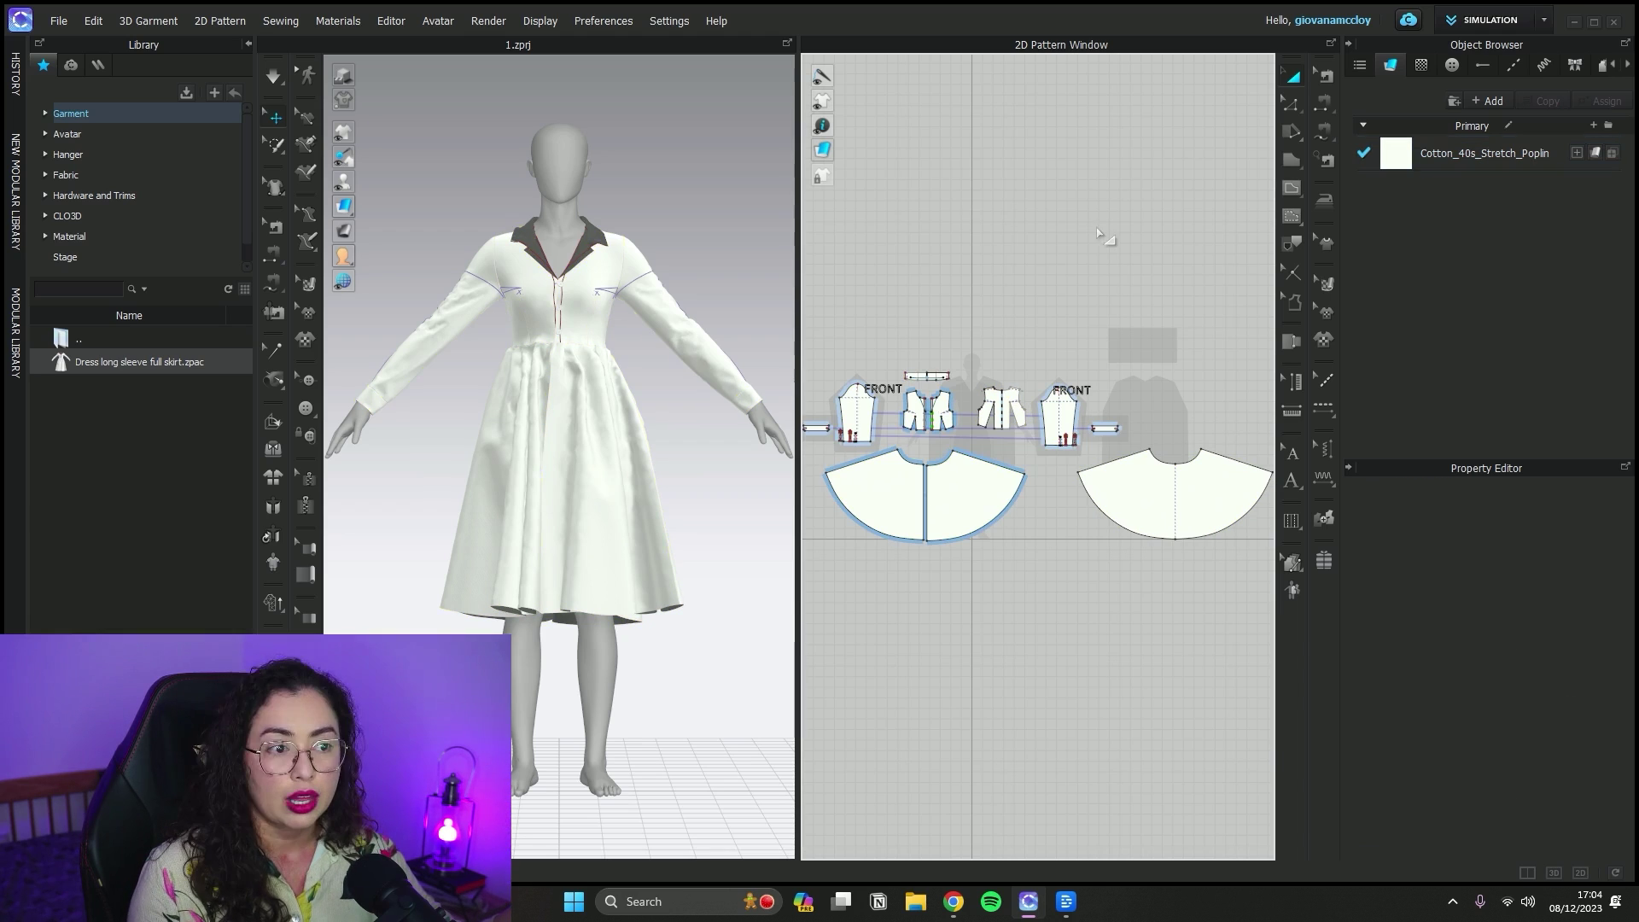
- Switch the working mode from Simulation to the Fabric Emulator, accepting the unsaved-work warning
click(1503, 28)
click(1493, 115)
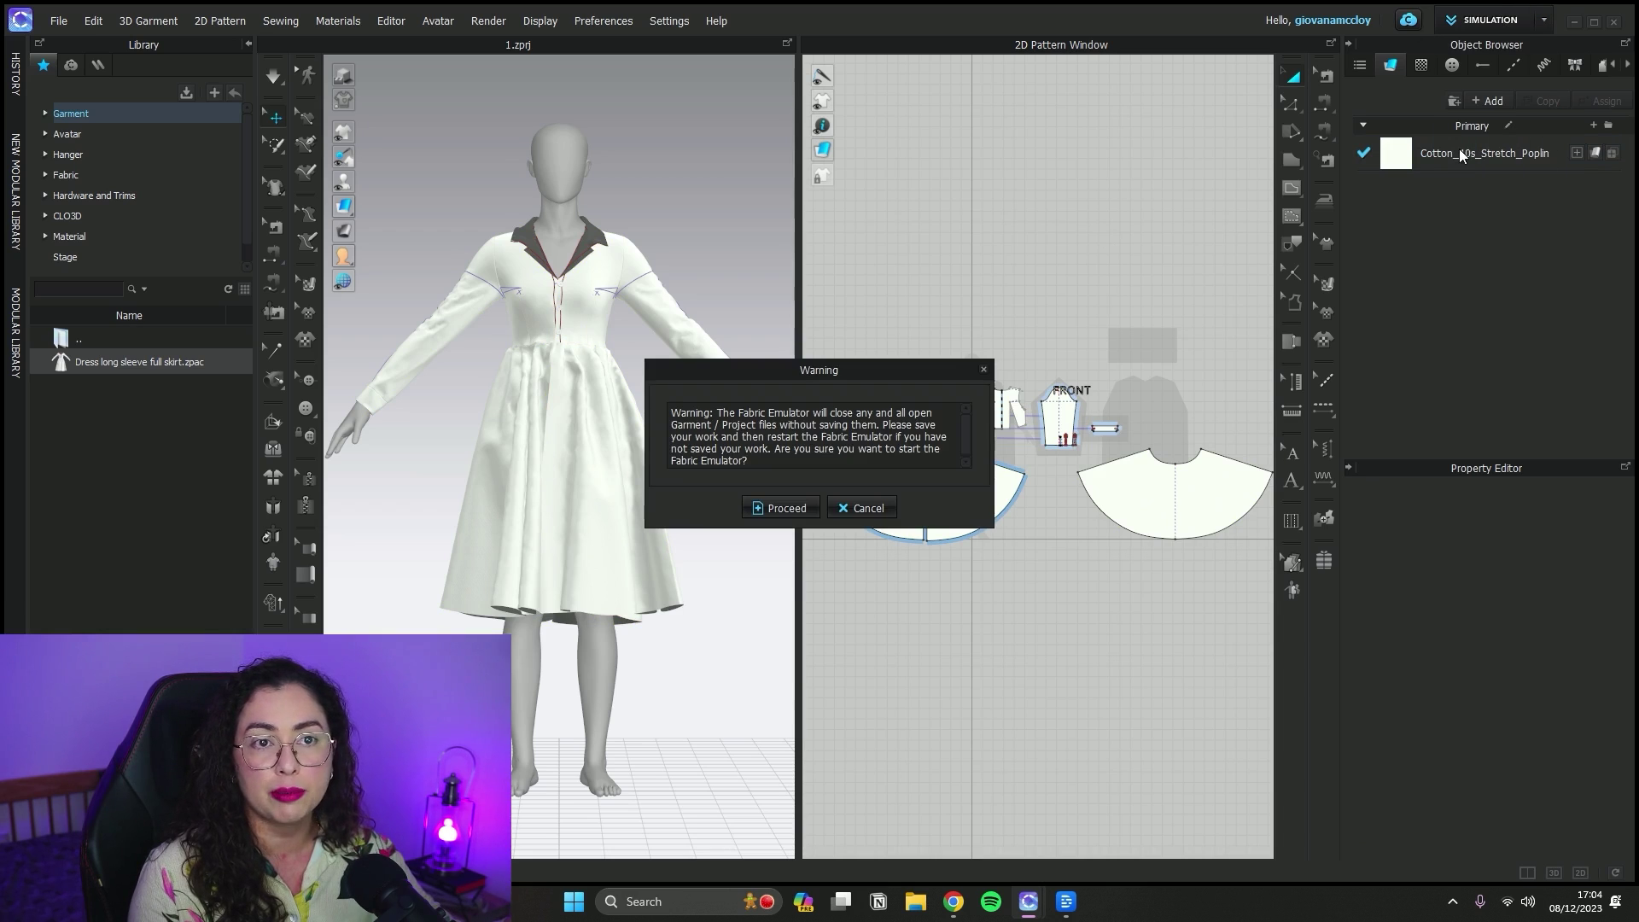
click(779, 509)
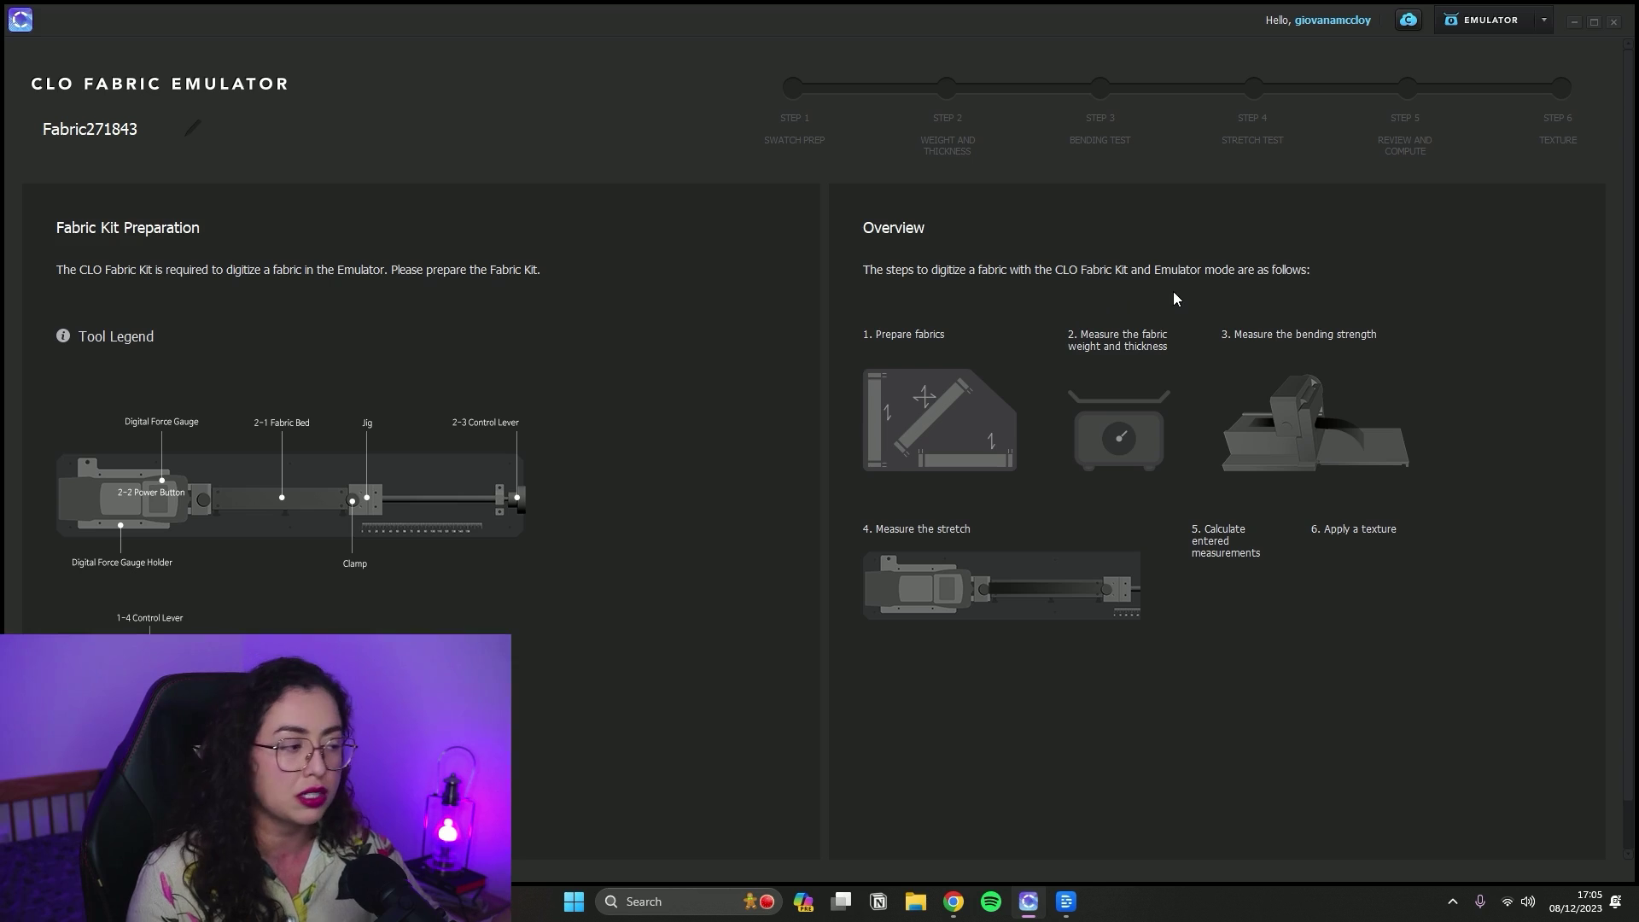
- Return to Simulation mode, discarding the emulator data
click(1511, 25)
click(1488, 54)
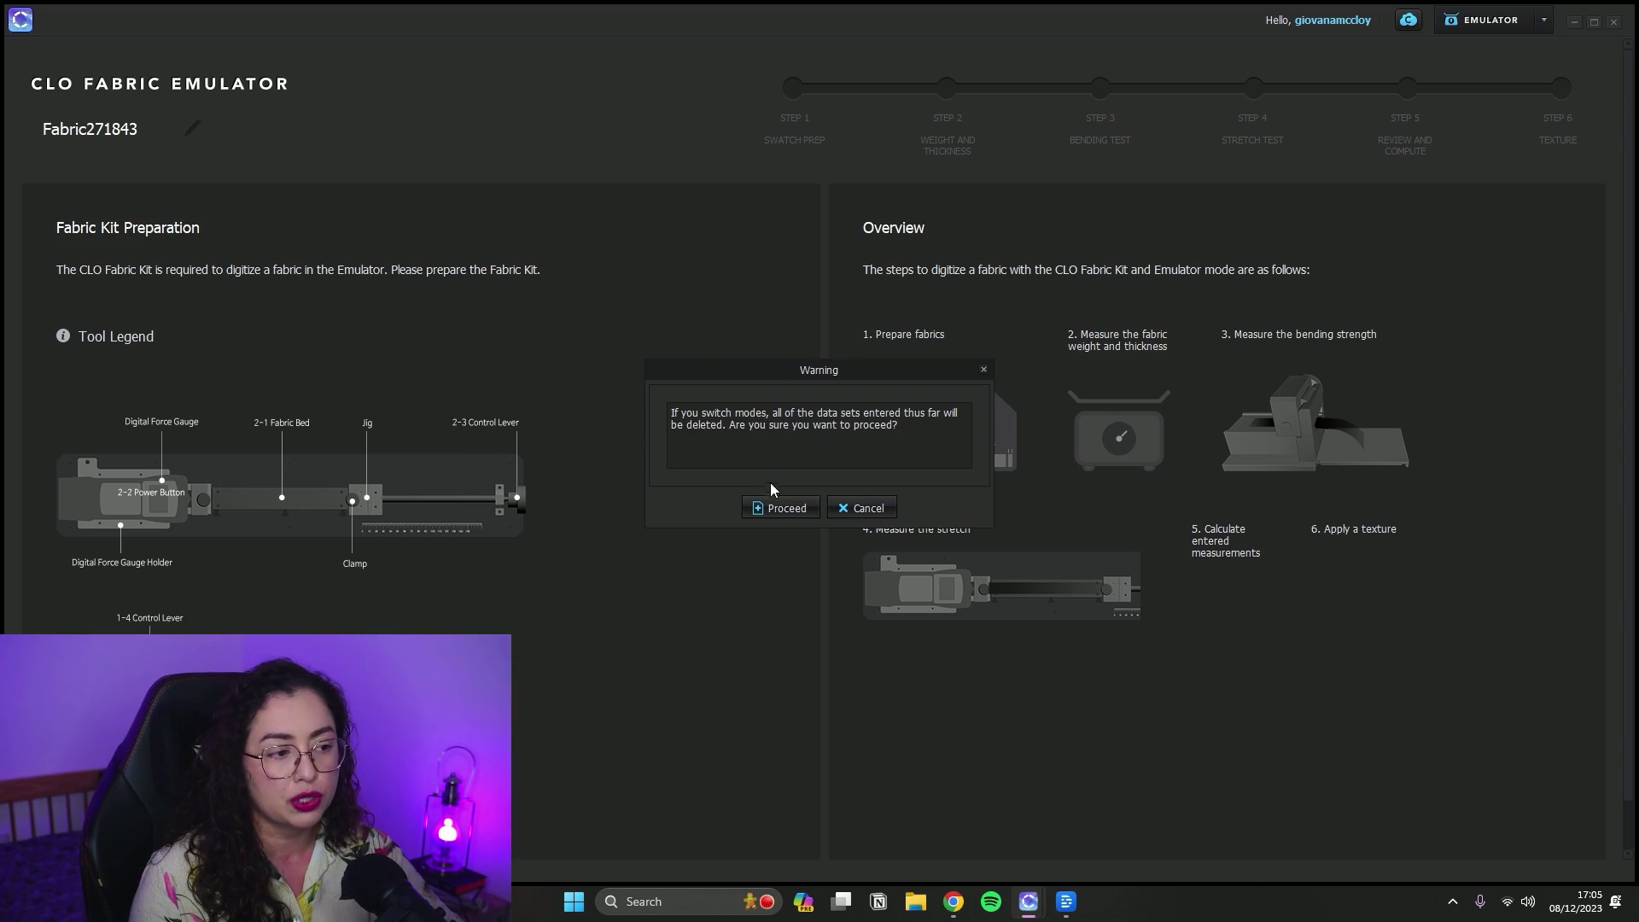
click(775, 500)
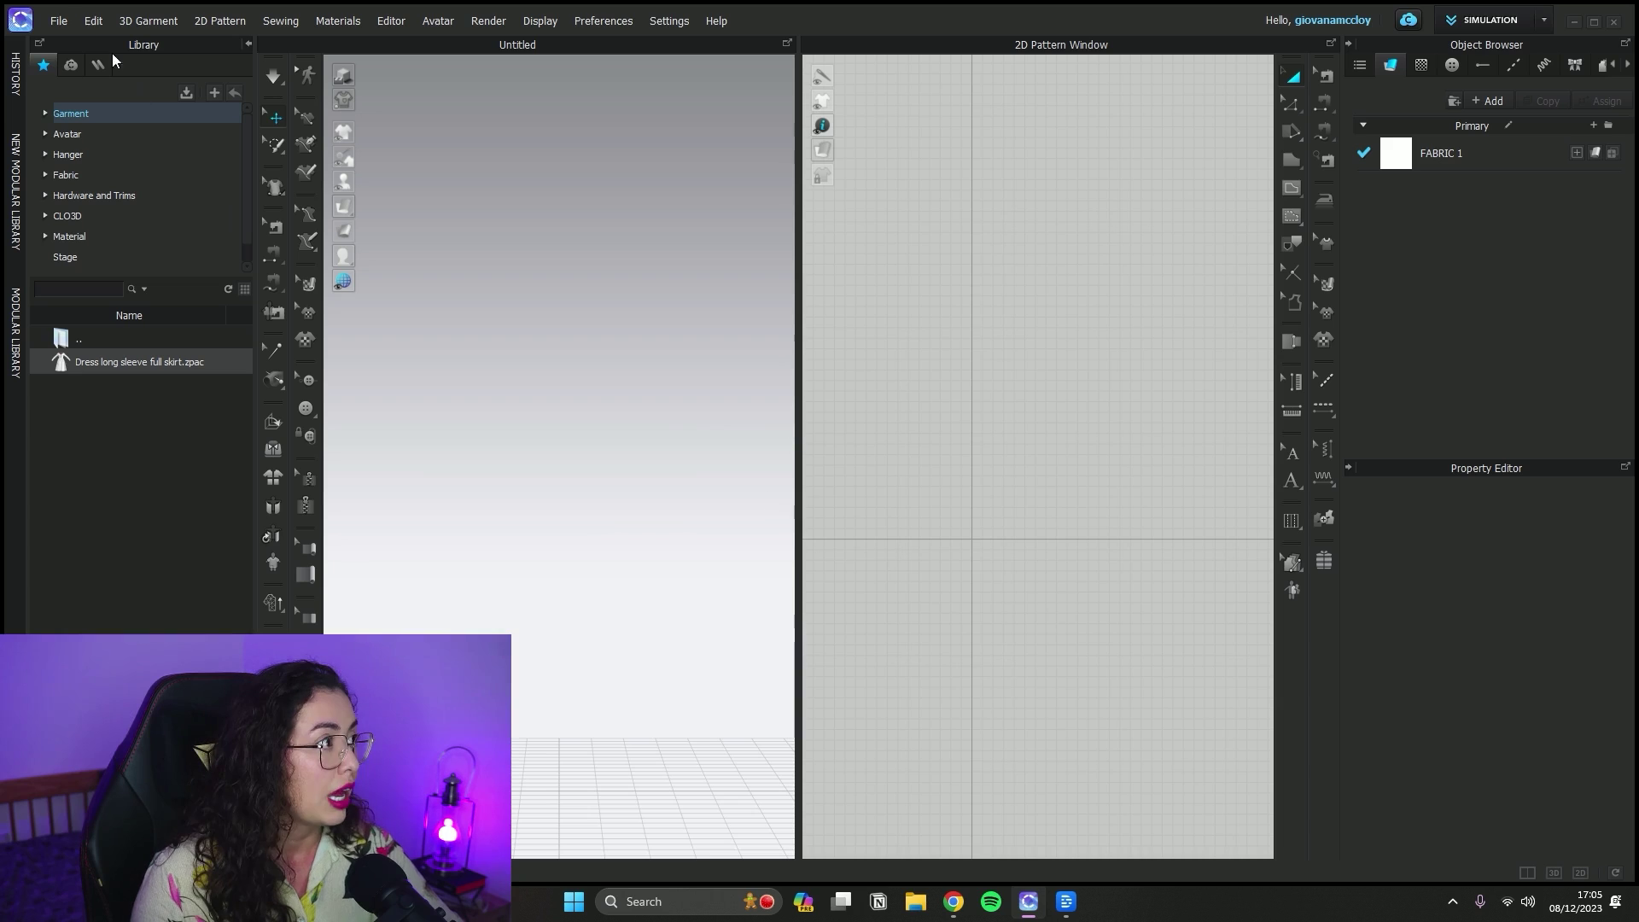
- Save the project as 1.zprj, overwriting the existing file
click(58, 20)
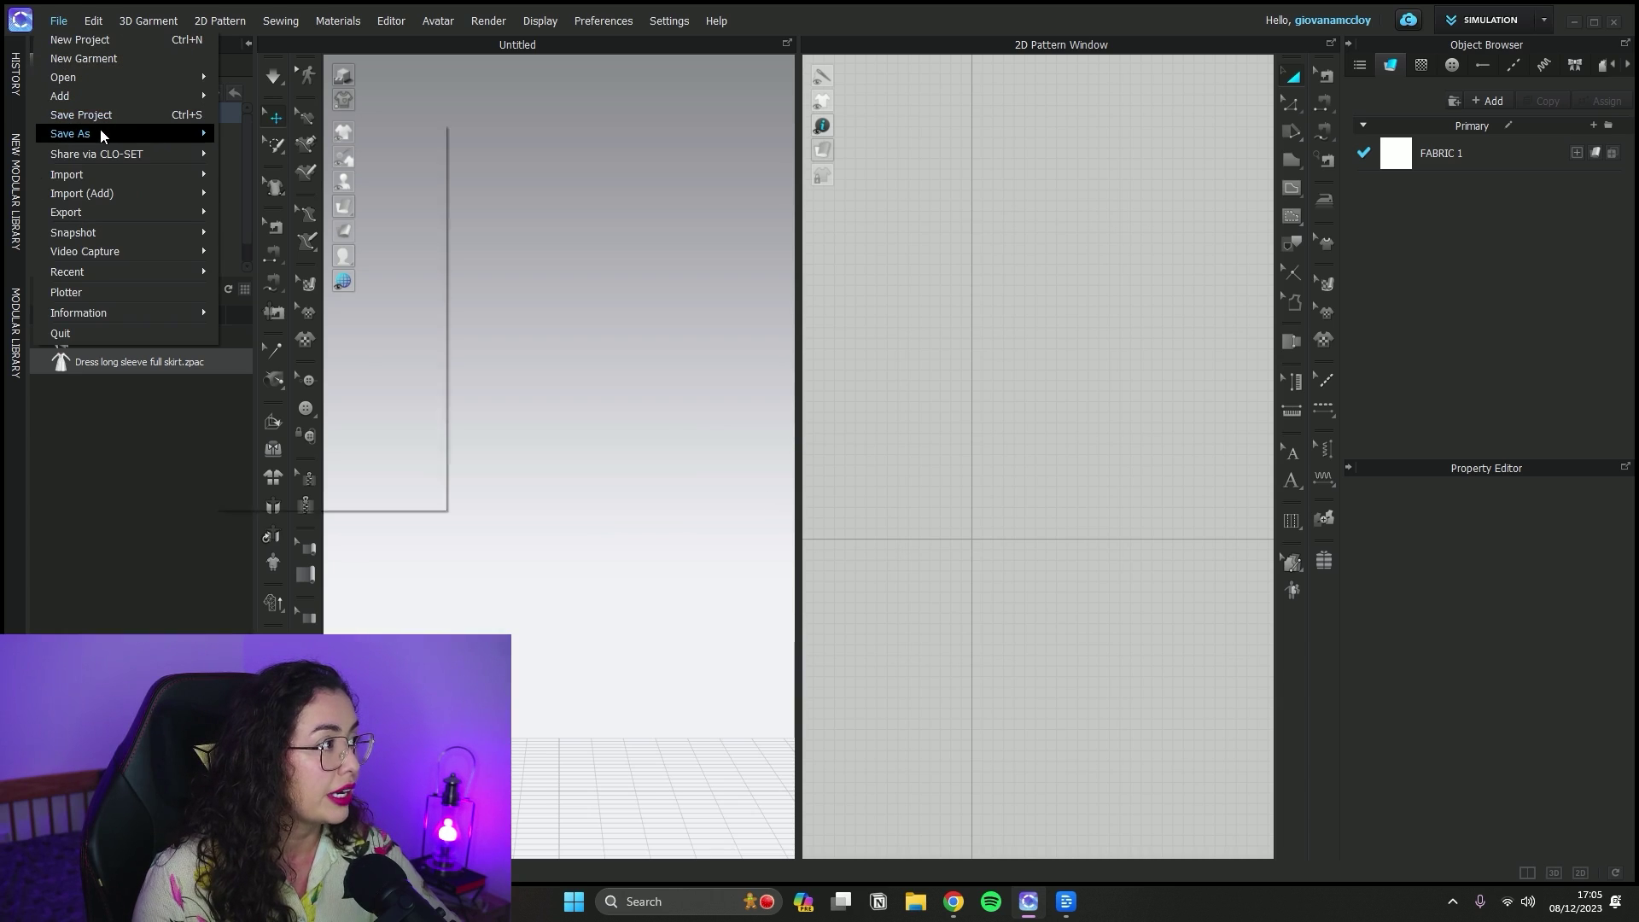
click(100, 130)
double_click(300, 162)
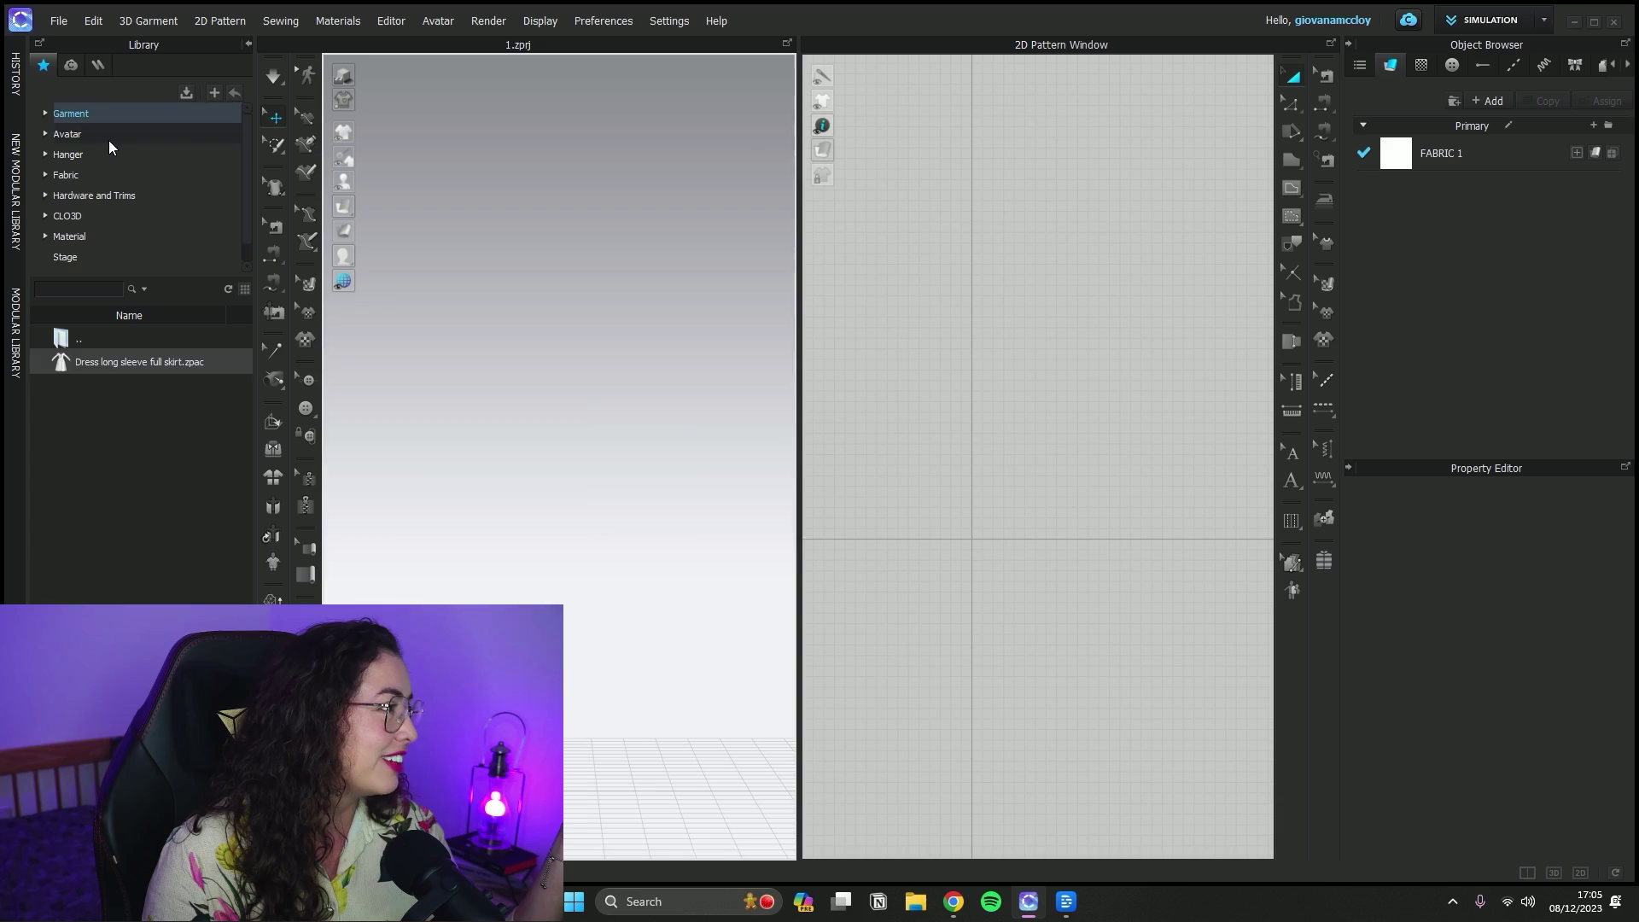
- Load an avatar from the Female_V2 folder of the avatar library
click(109, 138)
double_click(94, 361)
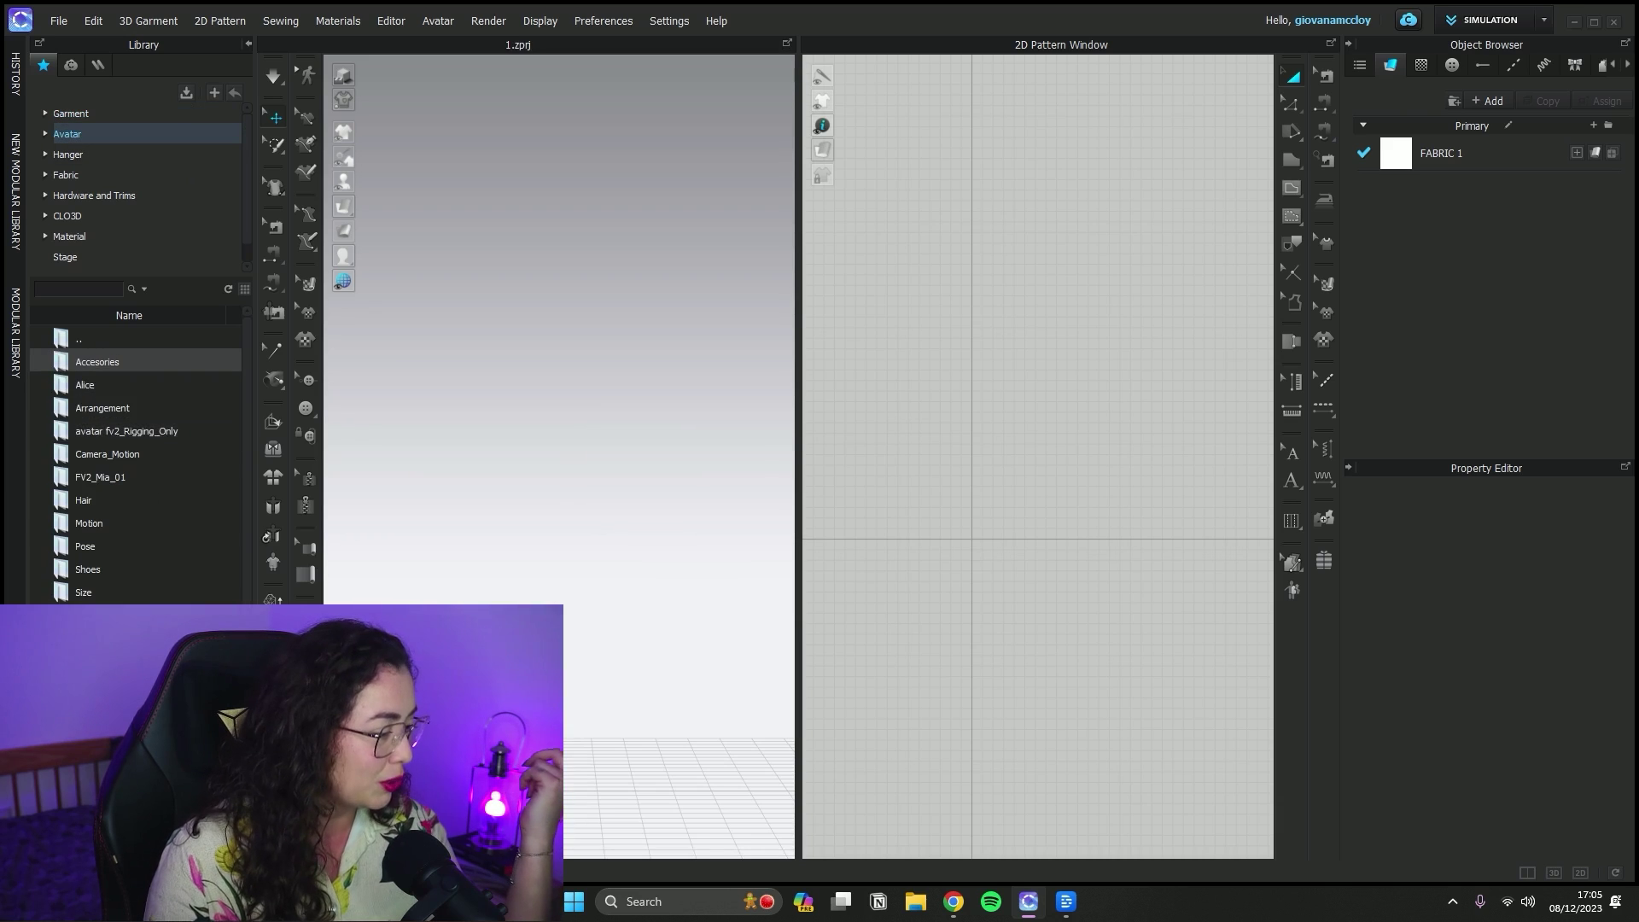
scroll(94, 361, down, 3)
double_click(107, 546)
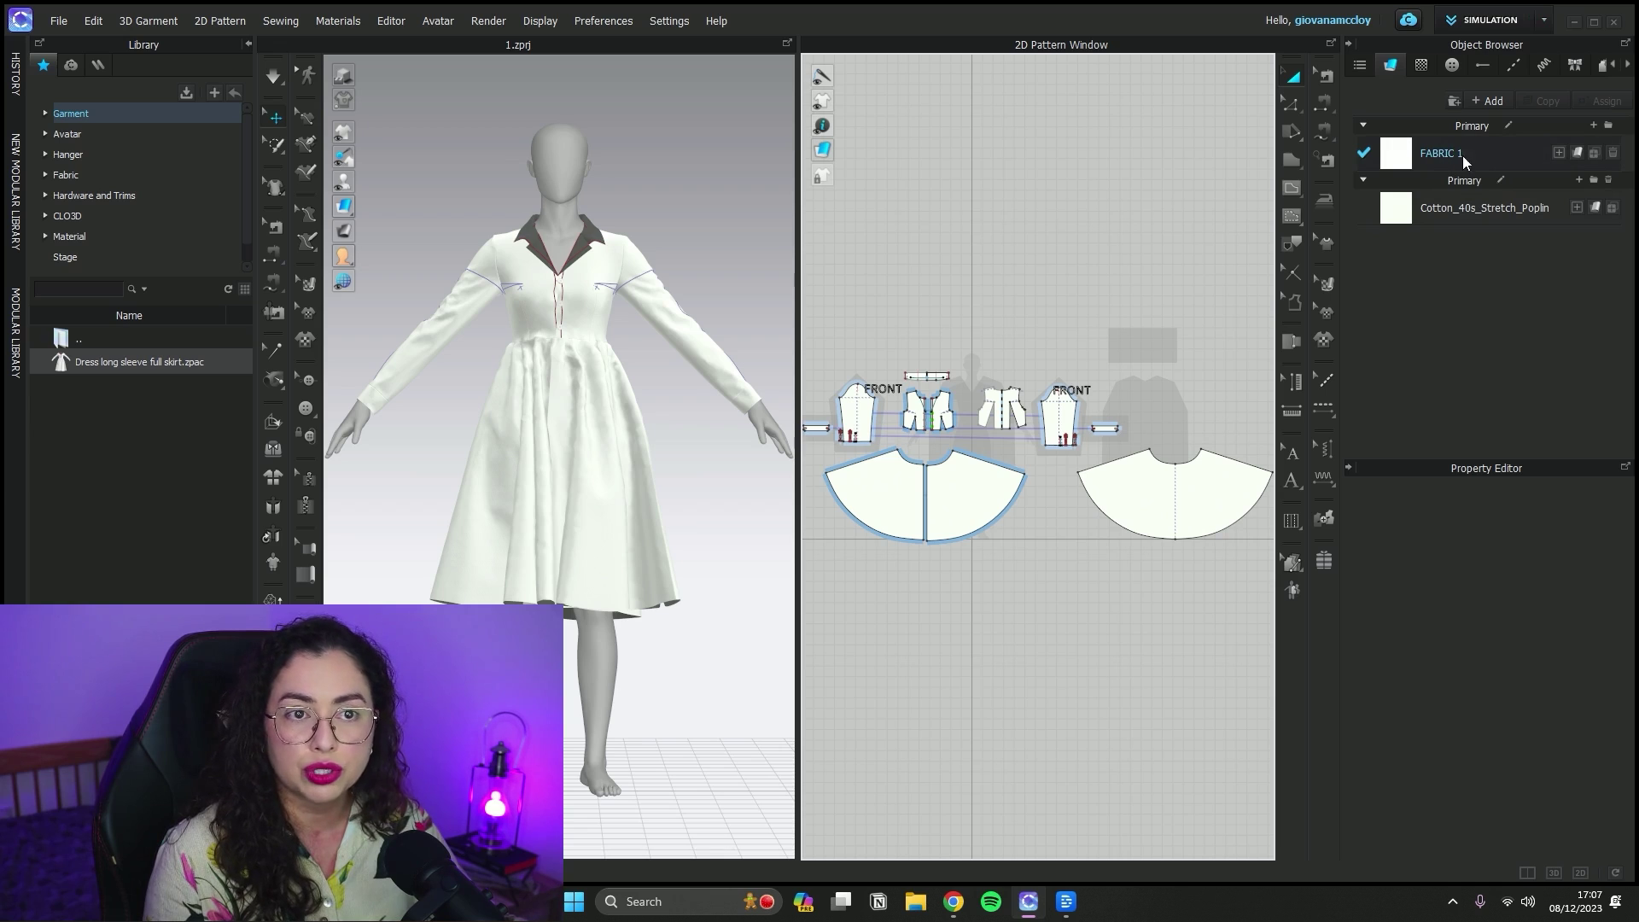
- Open FABRIC 1 in the Fabric Creator and preview its drape on the Cape model
right_click(1479, 153)
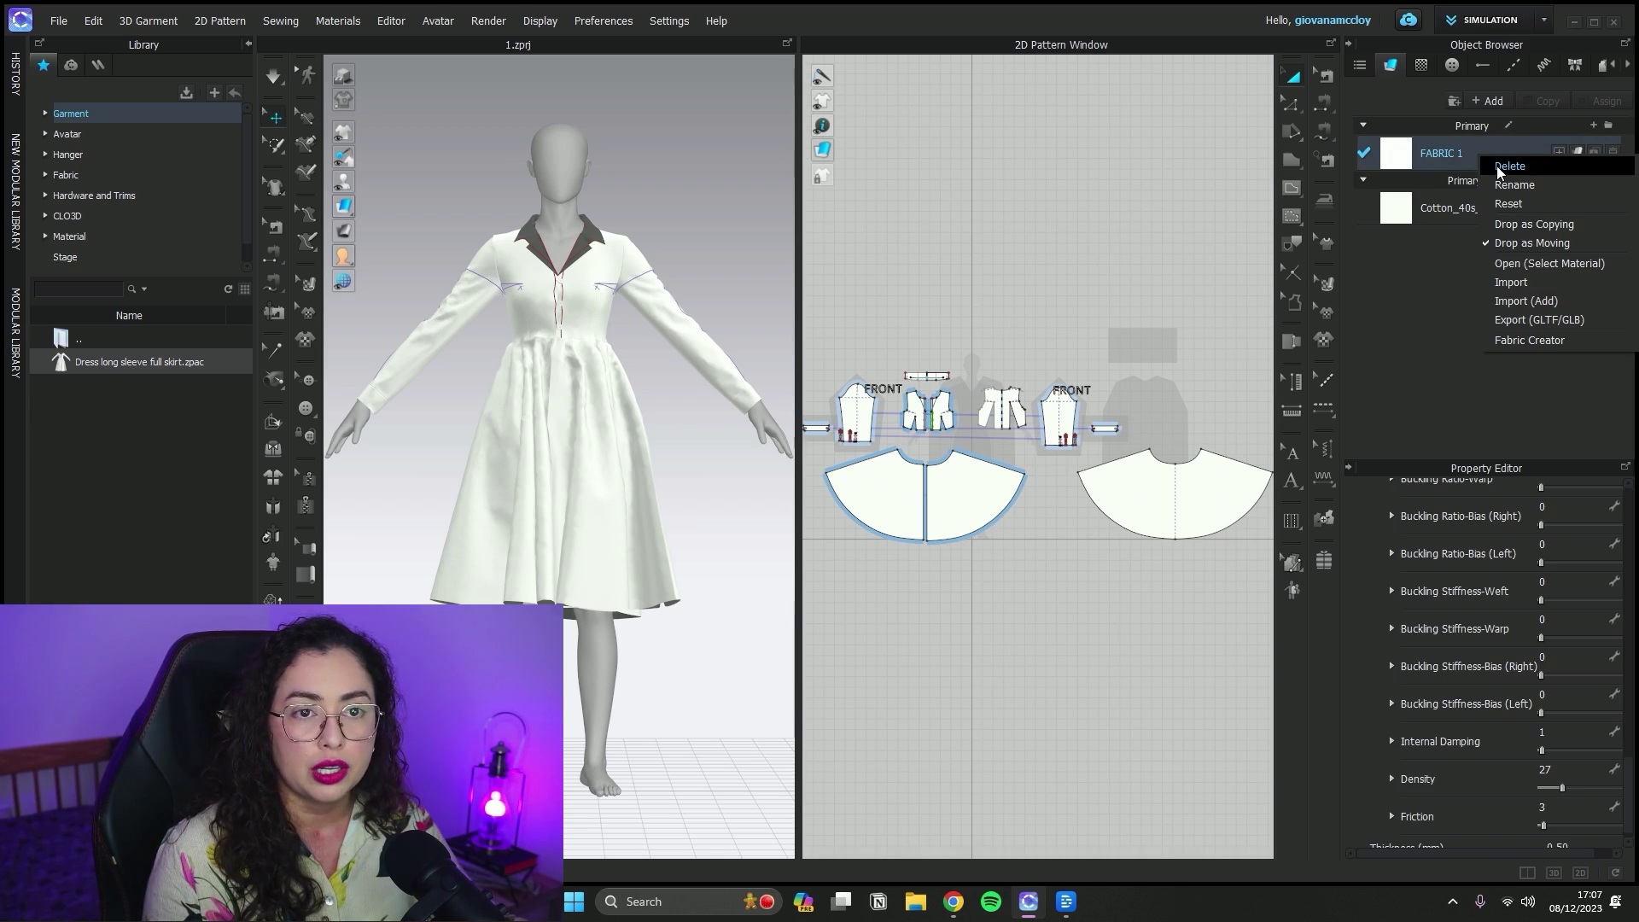
click(1573, 340)
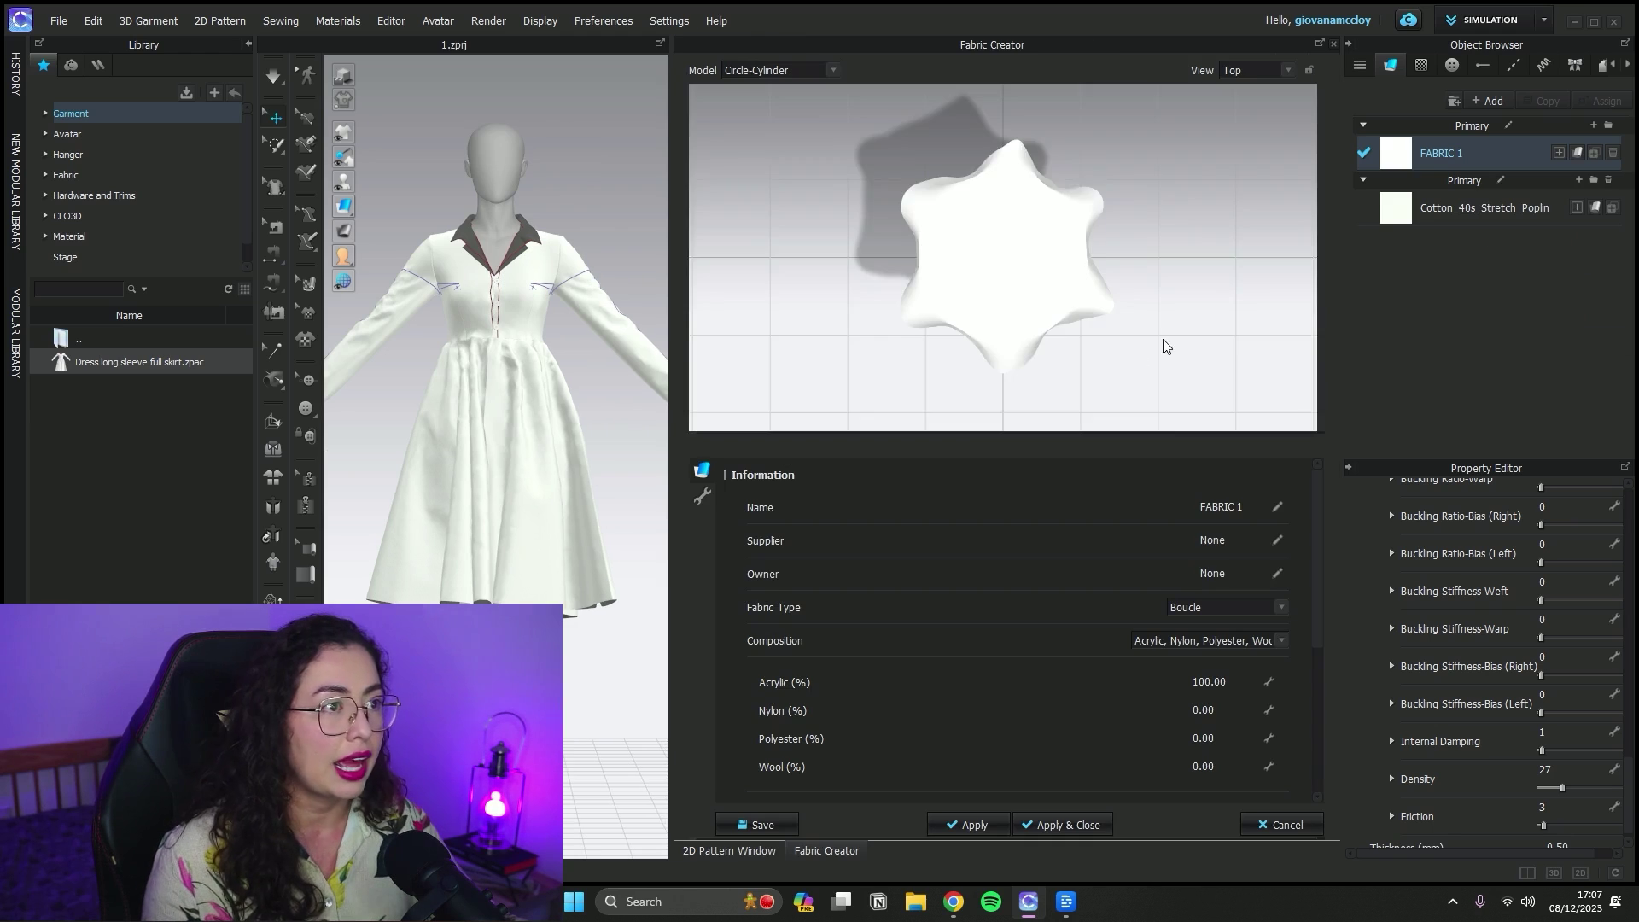
right_drag(1166, 345, 1168, 157)
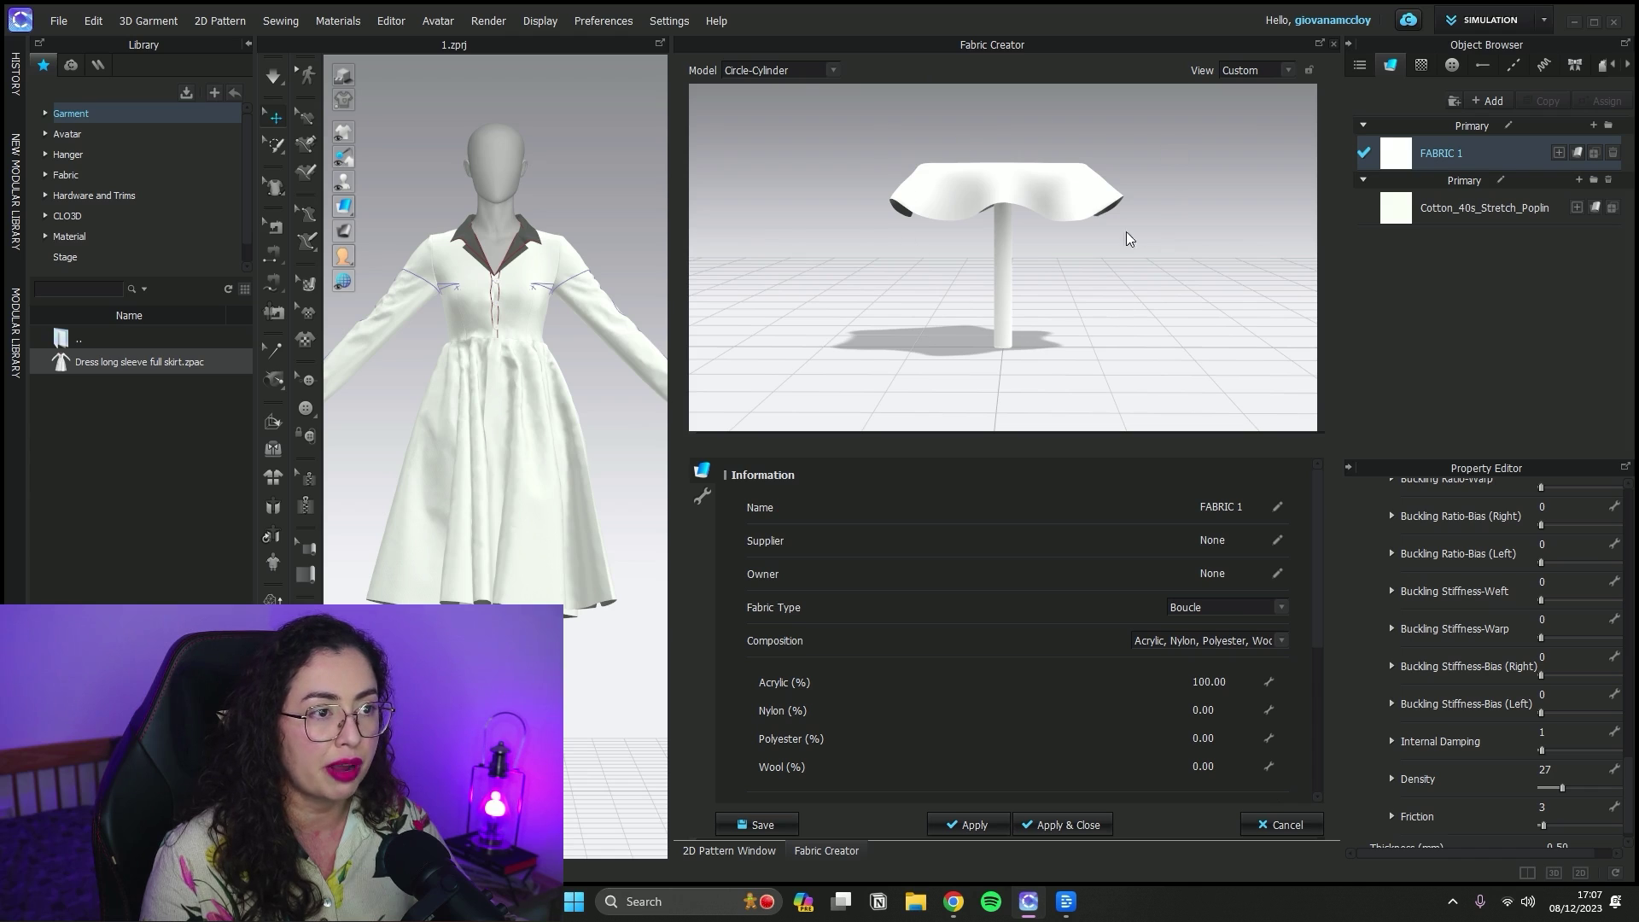
click(787, 70)
click(771, 94)
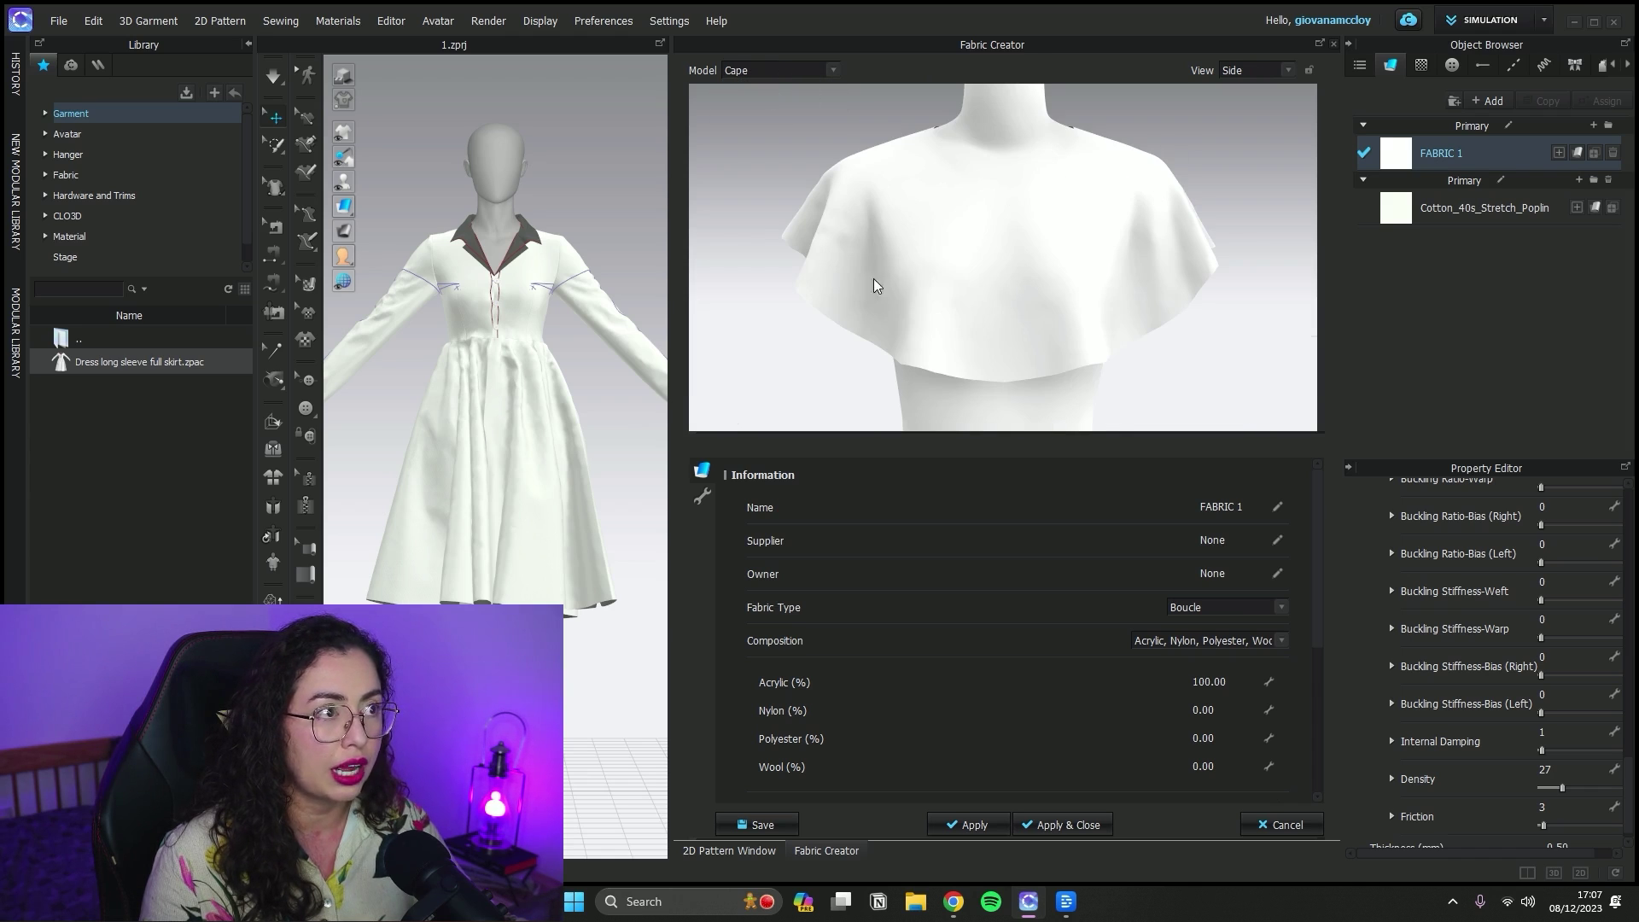
right_drag(930, 283, 1060, 275)
- Preview the fabric on the Square-Cylinder and Circle-Cylinder models from angled views
key(Down)
right_drag(1097, 329, 1099, 160)
click(773, 68)
click(775, 79)
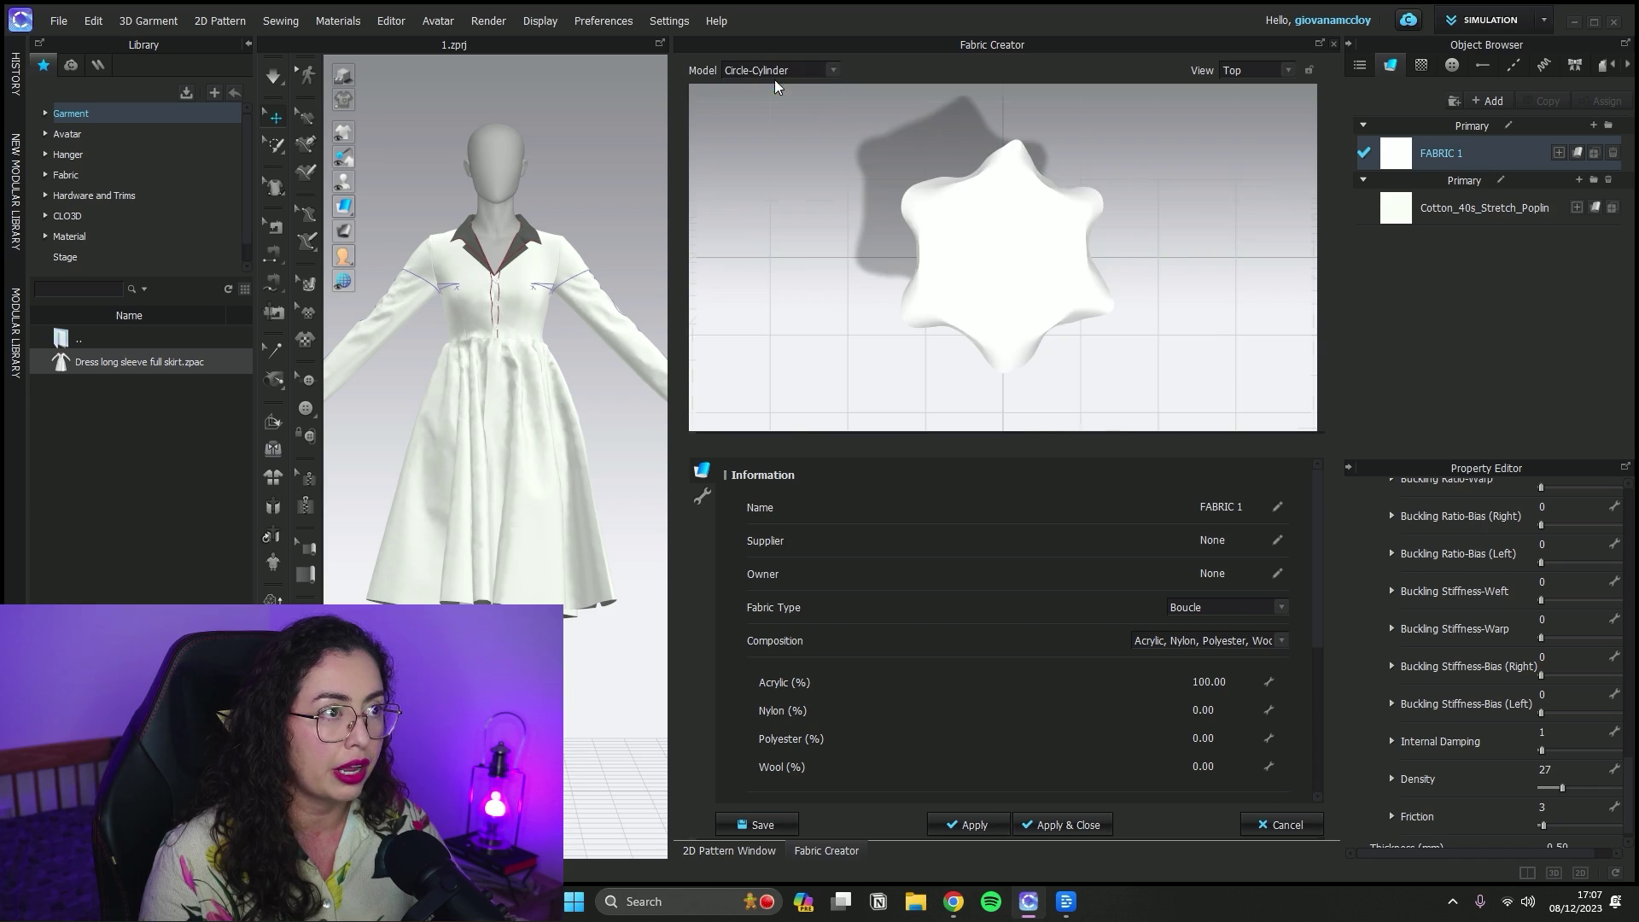
right_drag(1207, 350, 1206, 170)
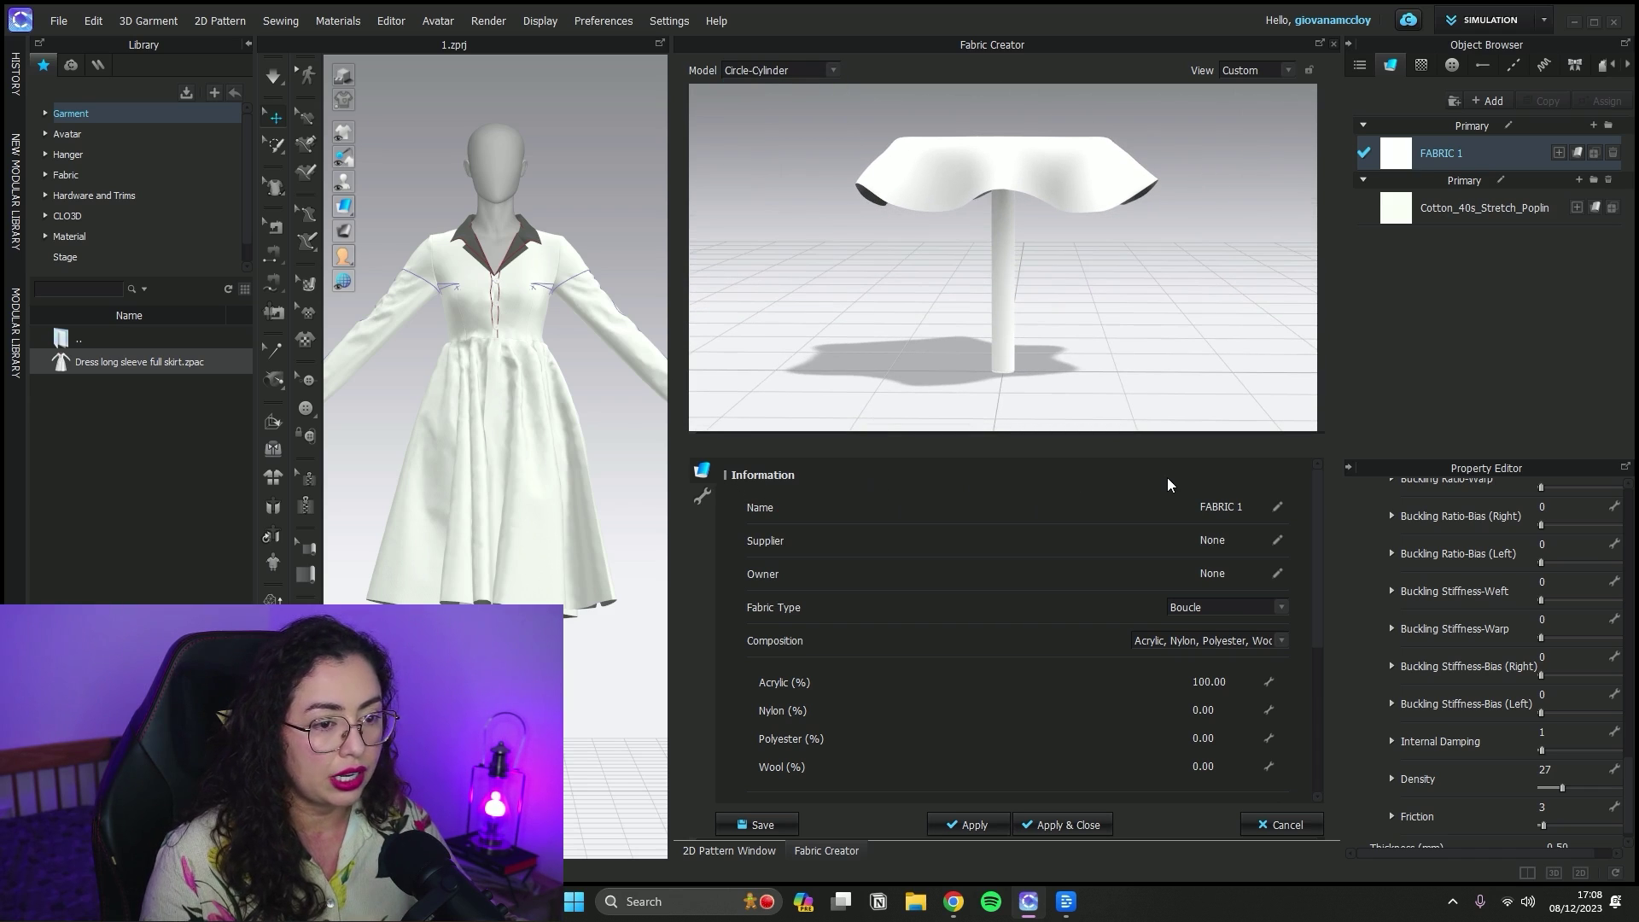
scroll(1166, 483, down, 1)
scroll(1194, 493, up, 1)
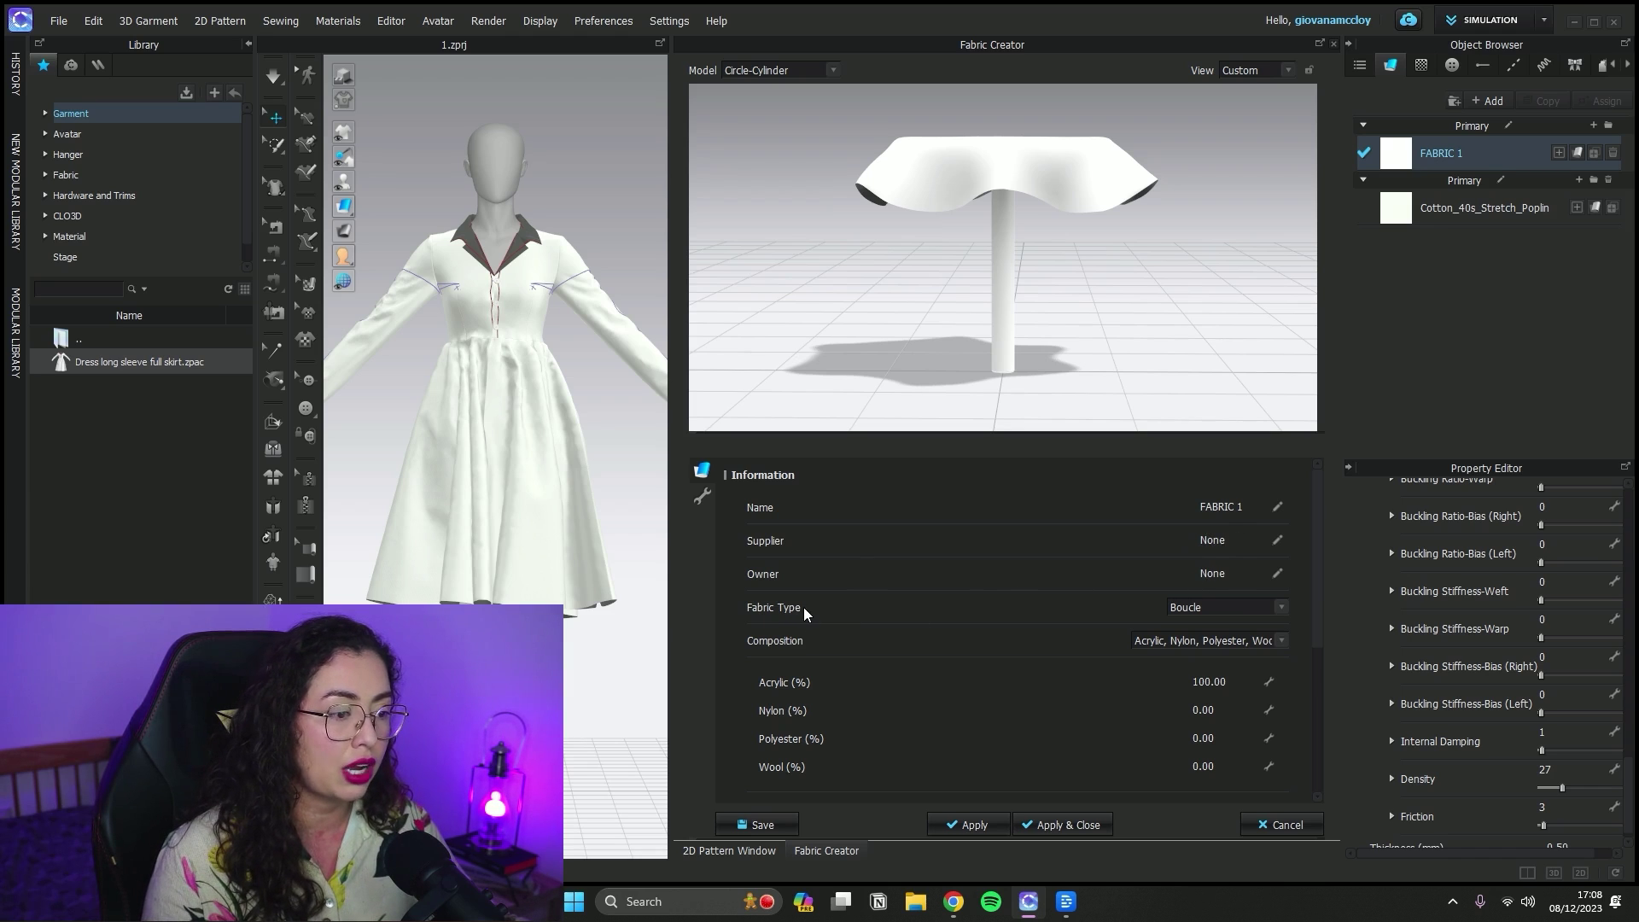
- Change FABRIC 1's fabric type from Boucle to Tweed
click(1256, 606)
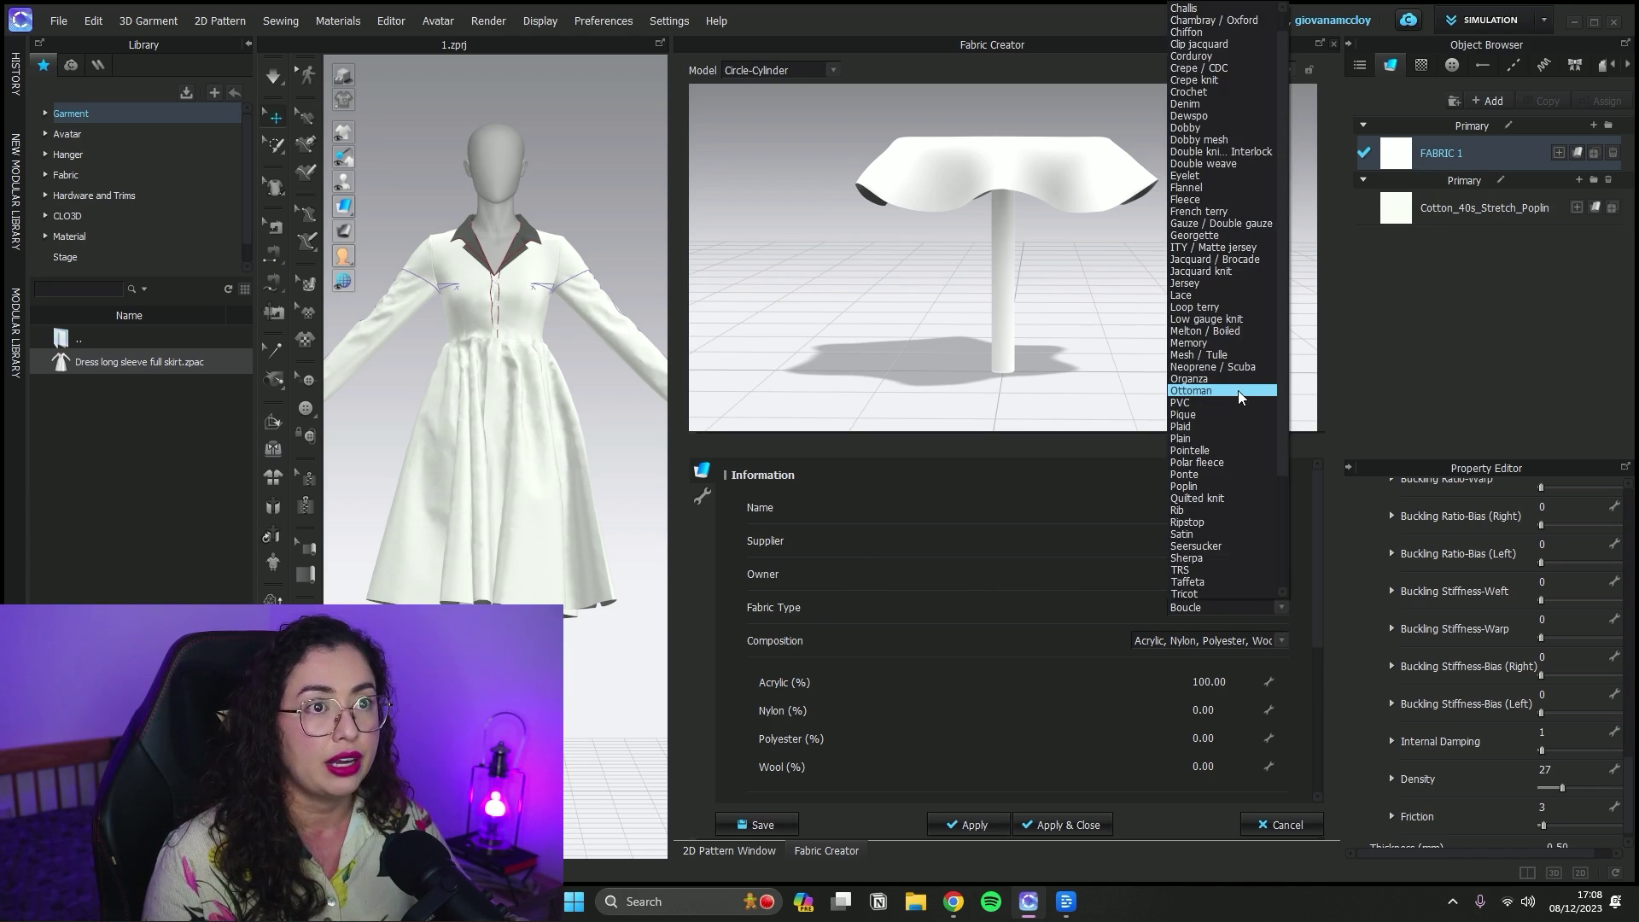
scroll(1216, 184, down, 5)
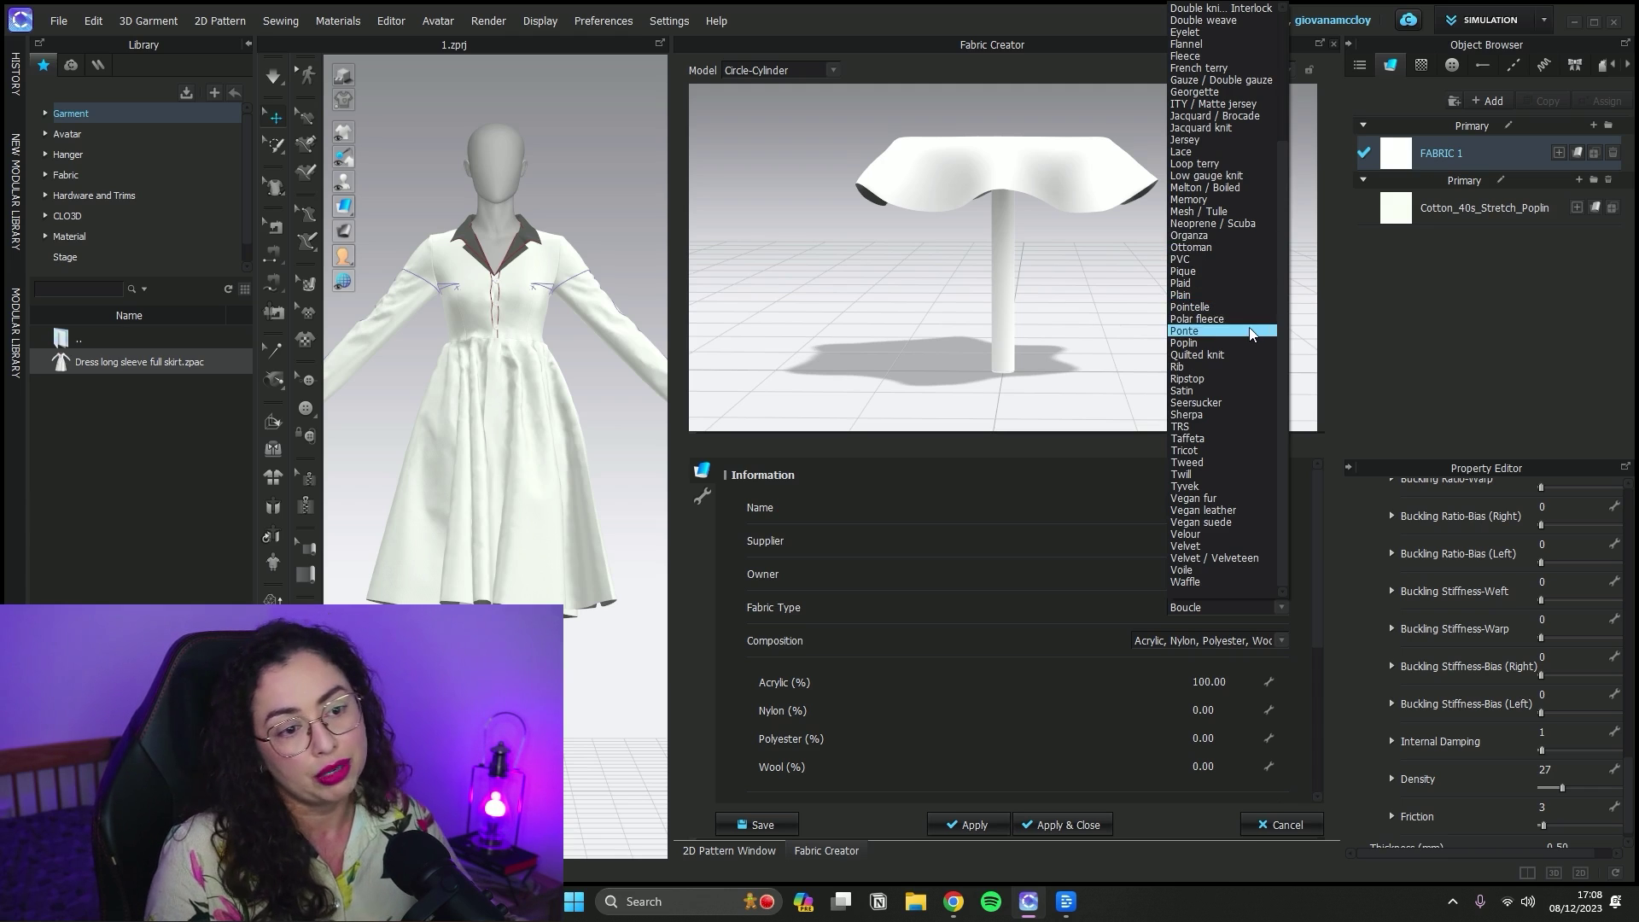
click(1217, 461)
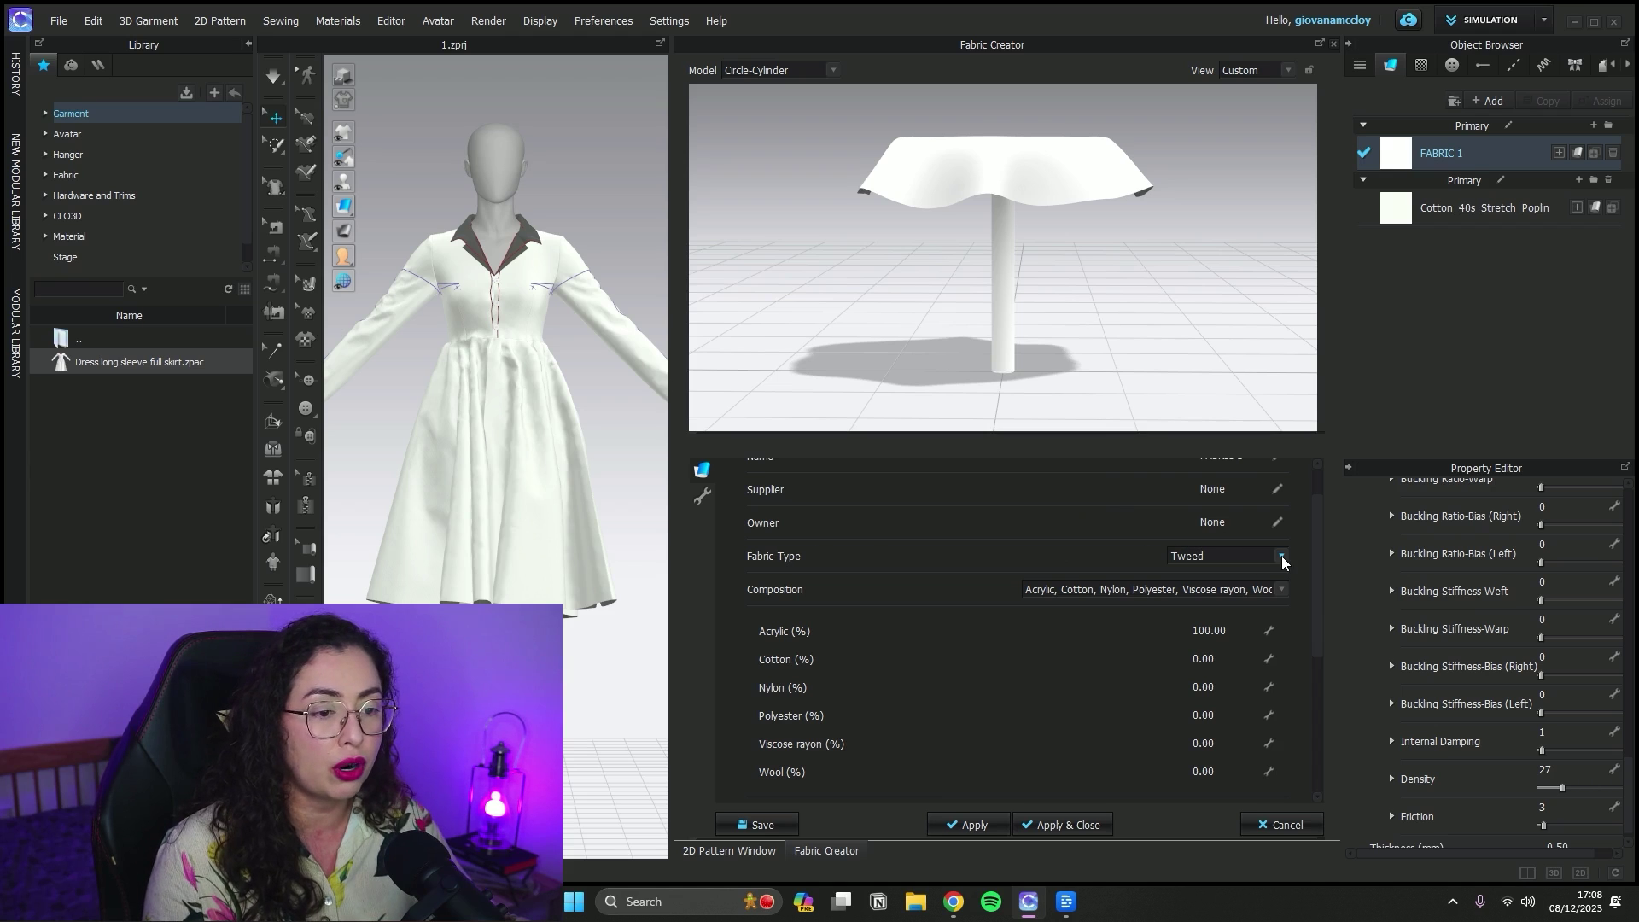
click(1258, 555)
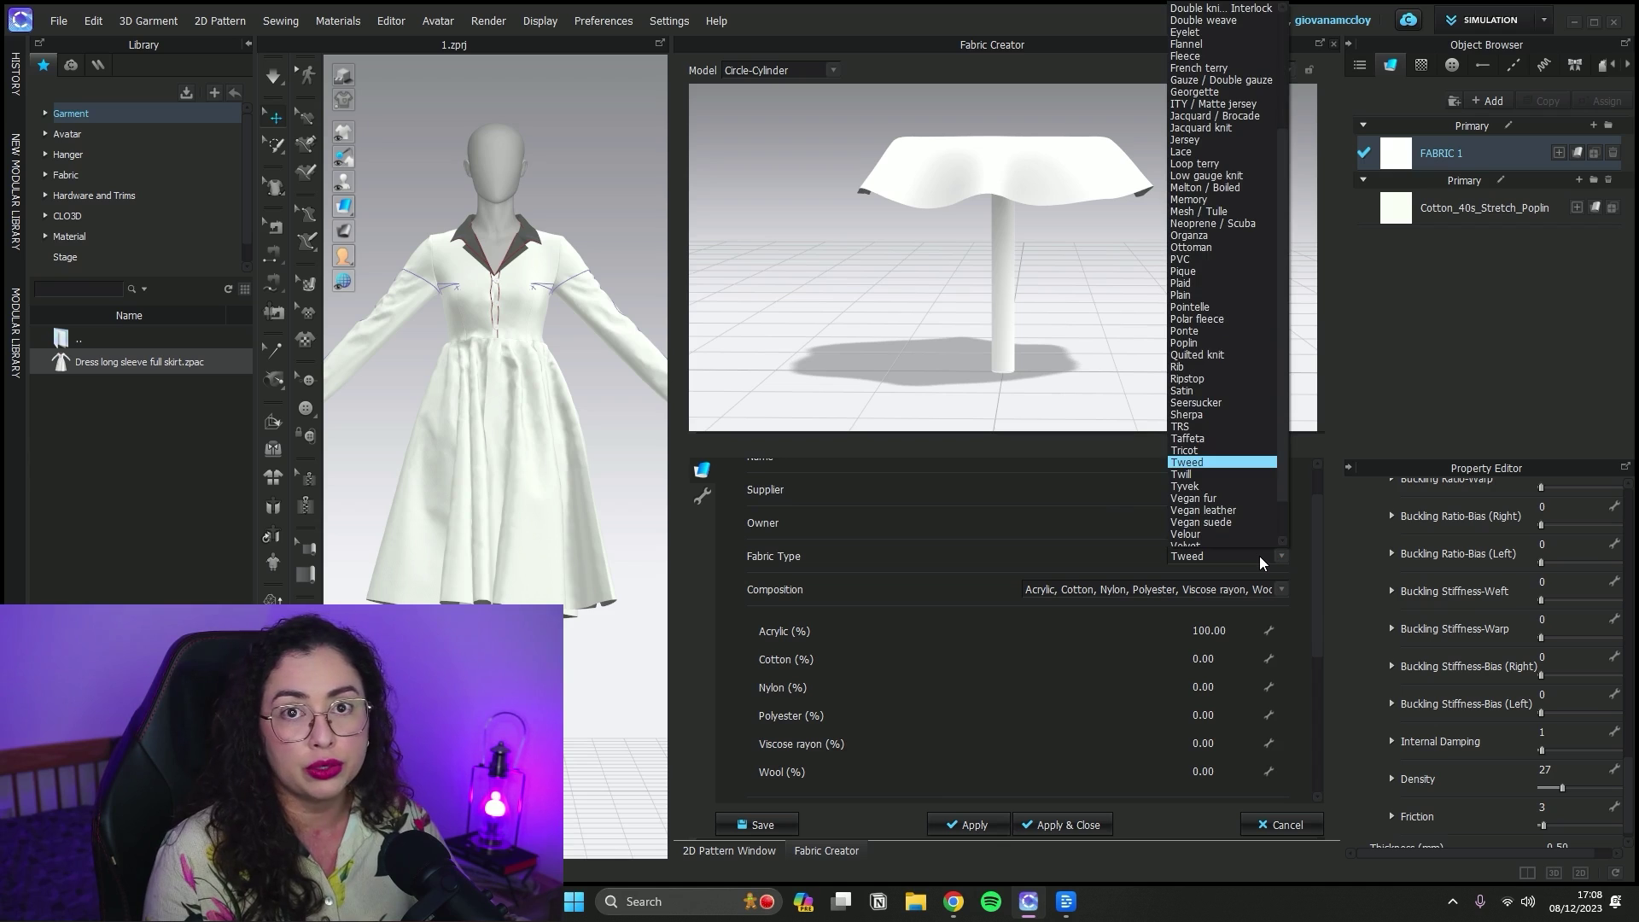
- Review the composition options for the Tweed and Satin fabric types
click(1053, 565)
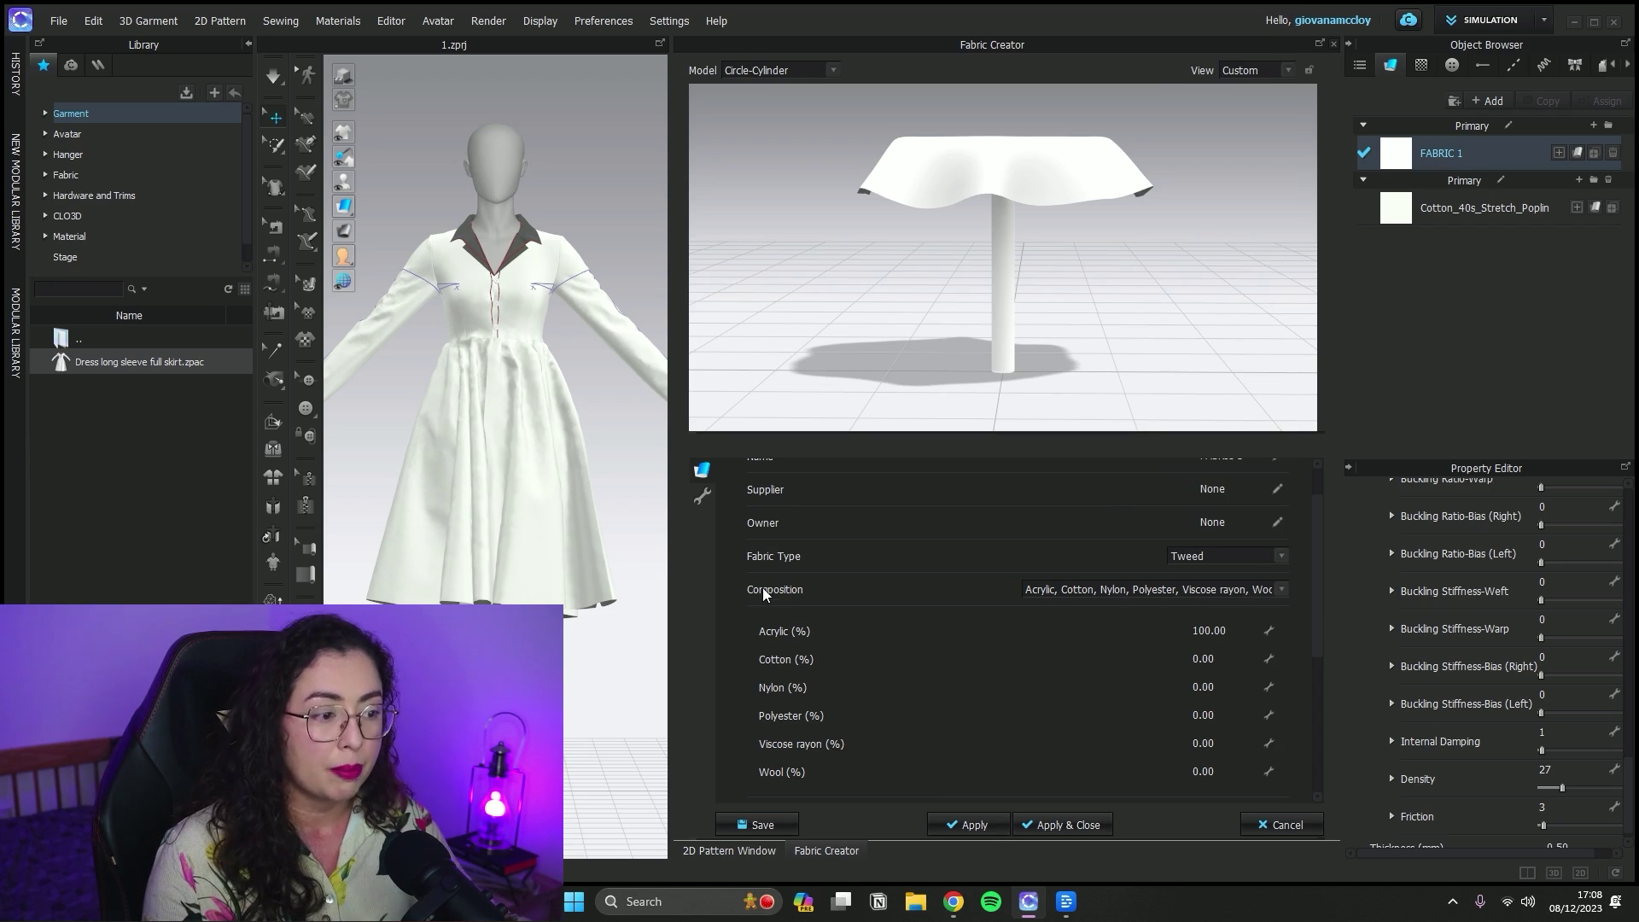
click(1166, 591)
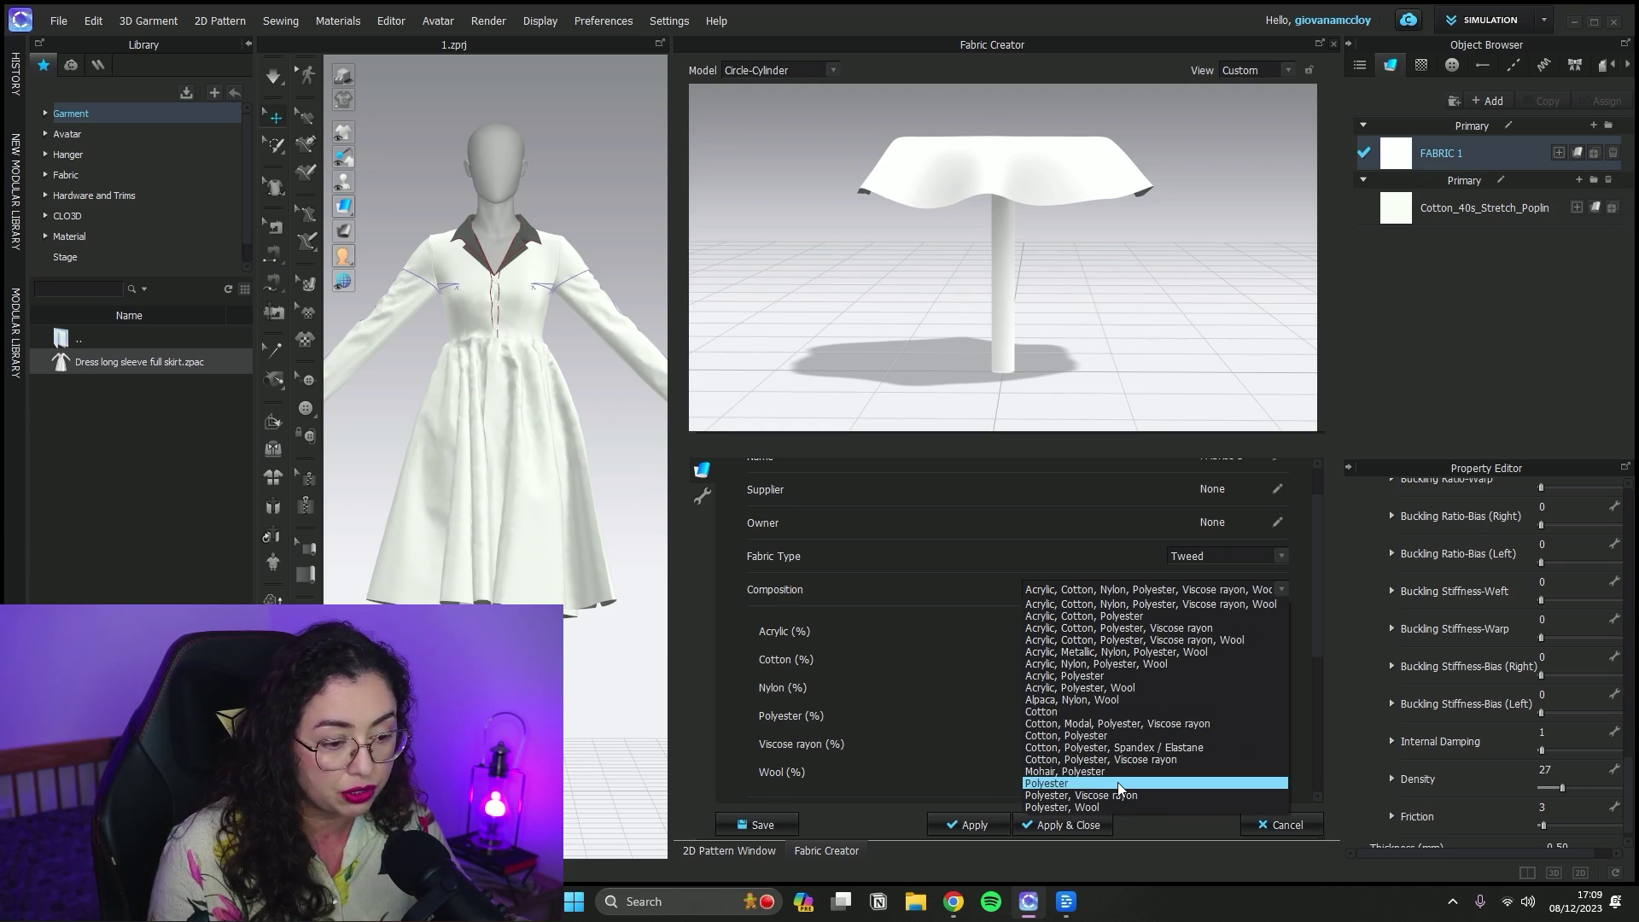
click(1234, 553)
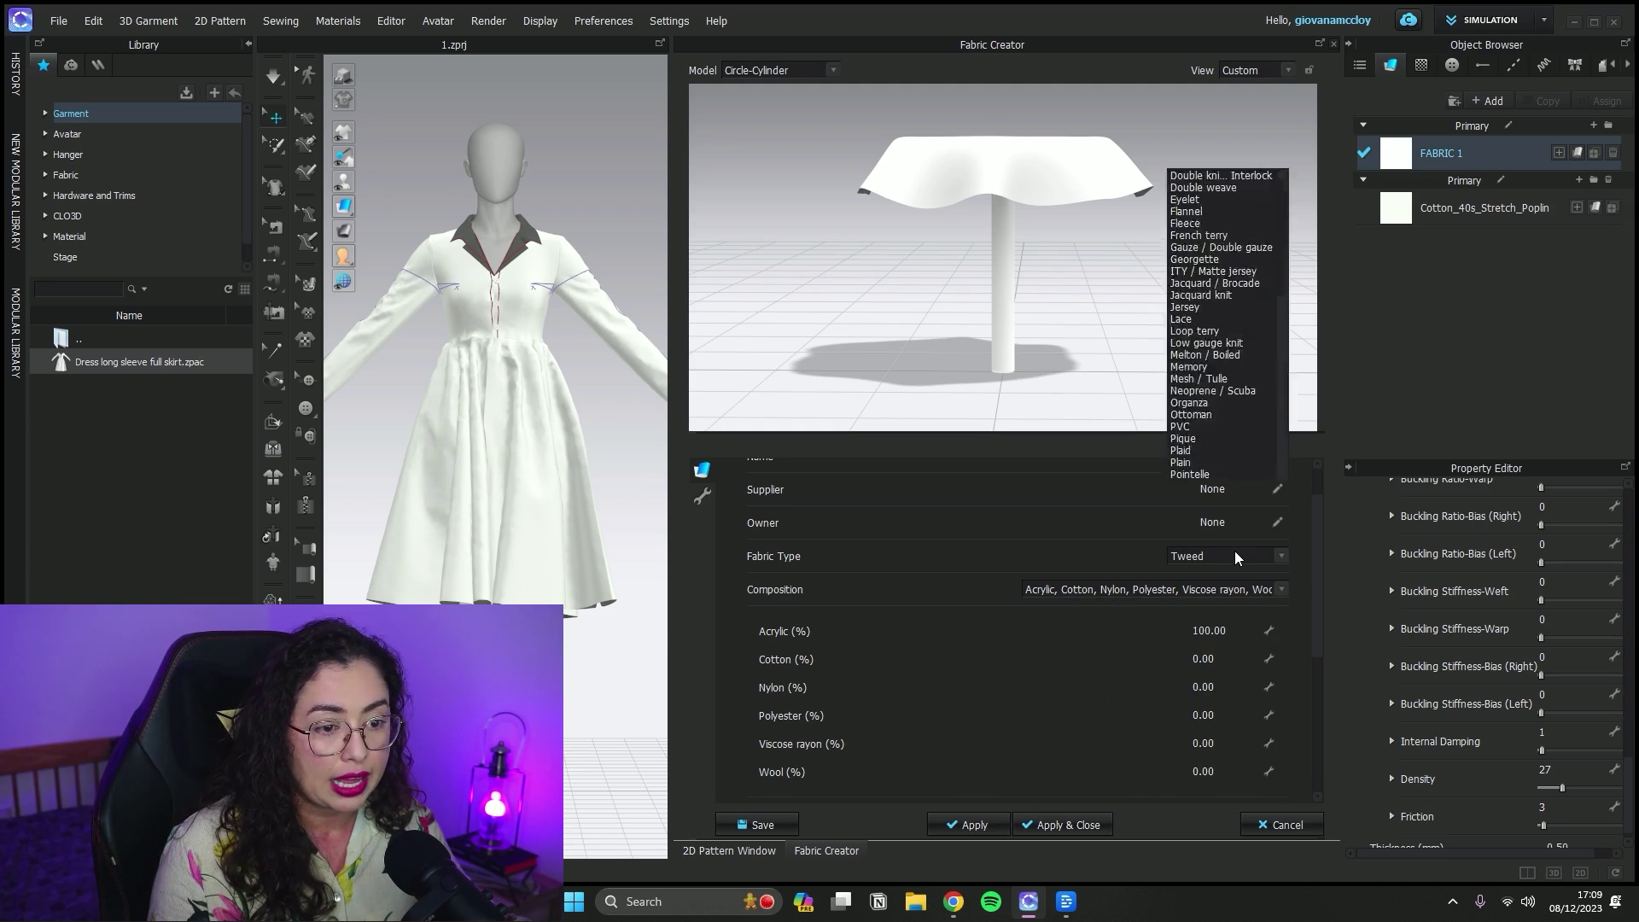
click(1237, 367)
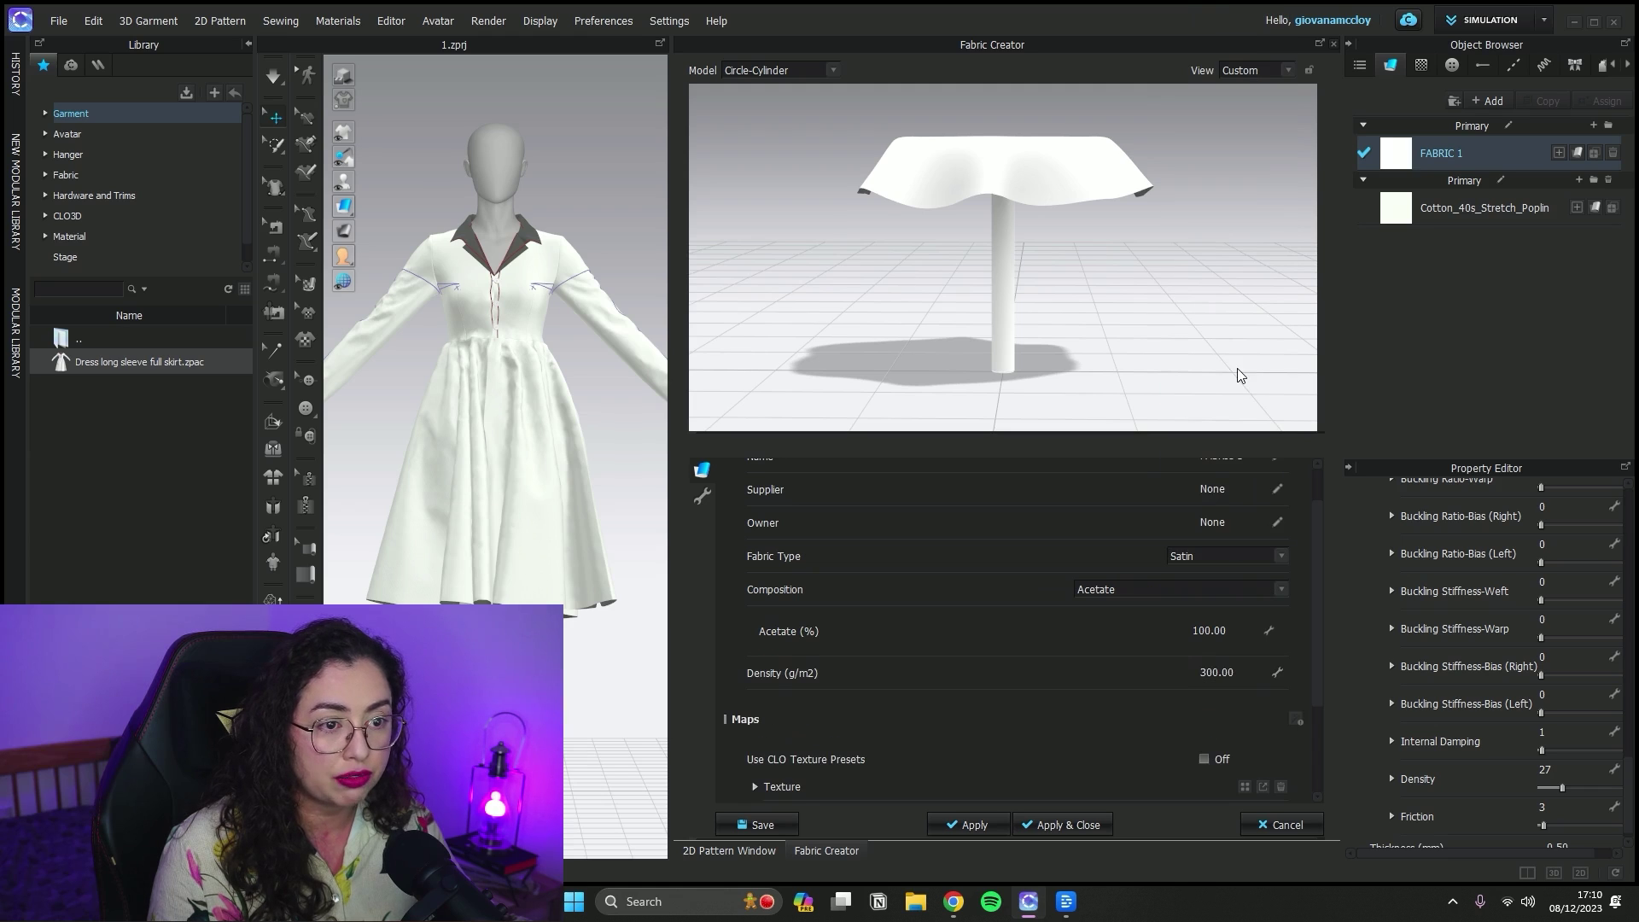
click(1116, 587)
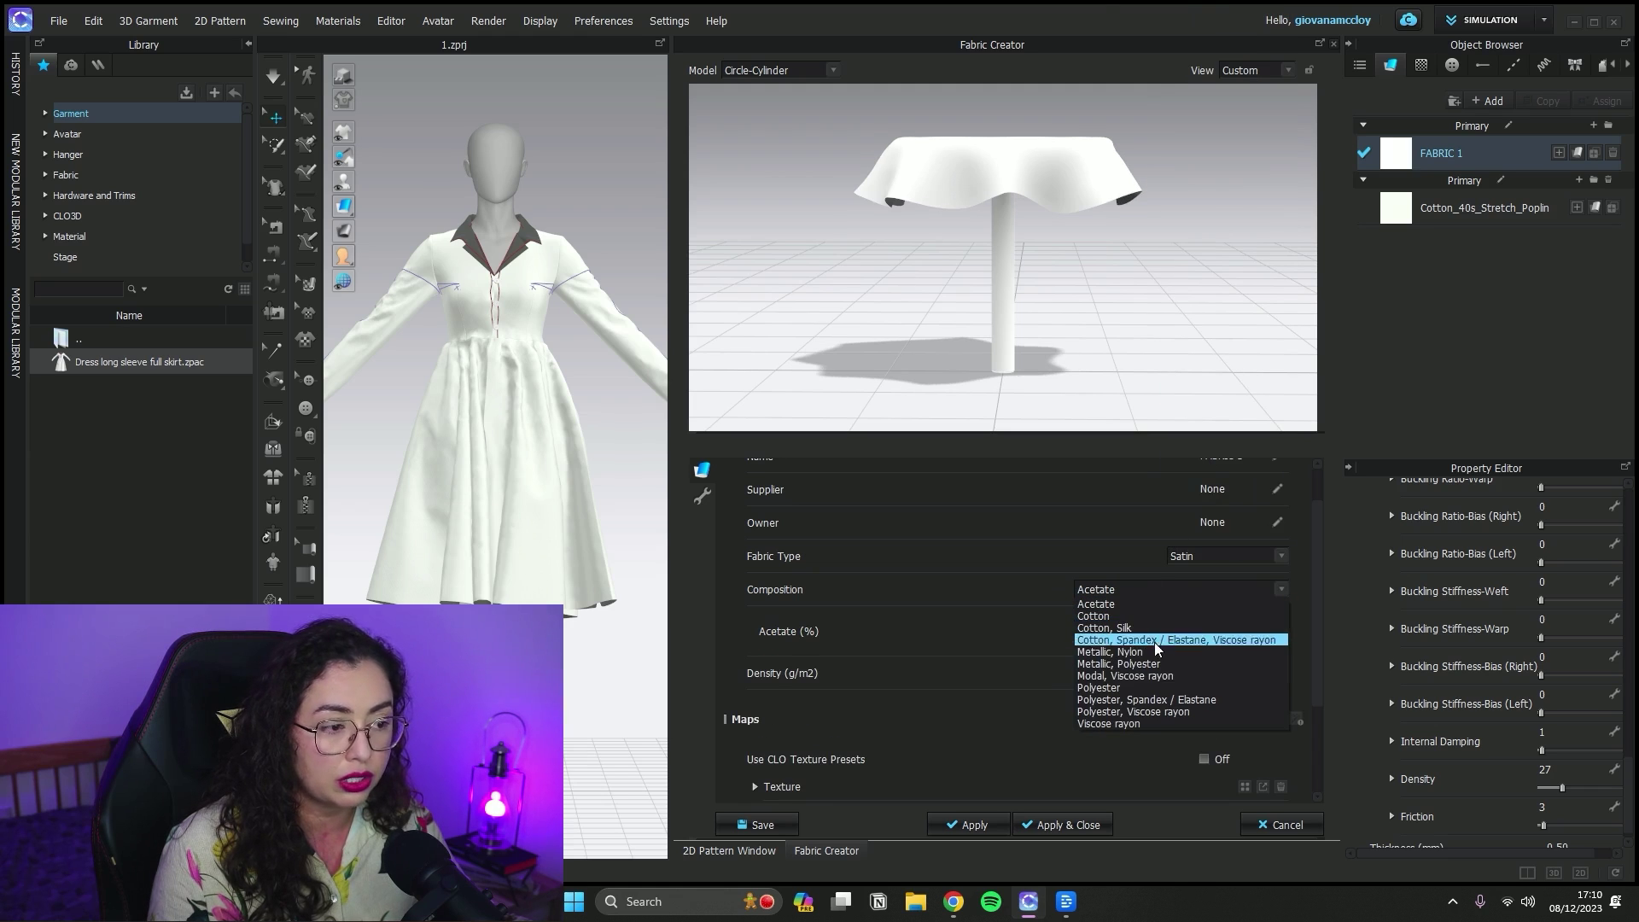
- Compare the Plaid, Seersucker and Twill compositions, then switch back to Tweed
click(1222, 553)
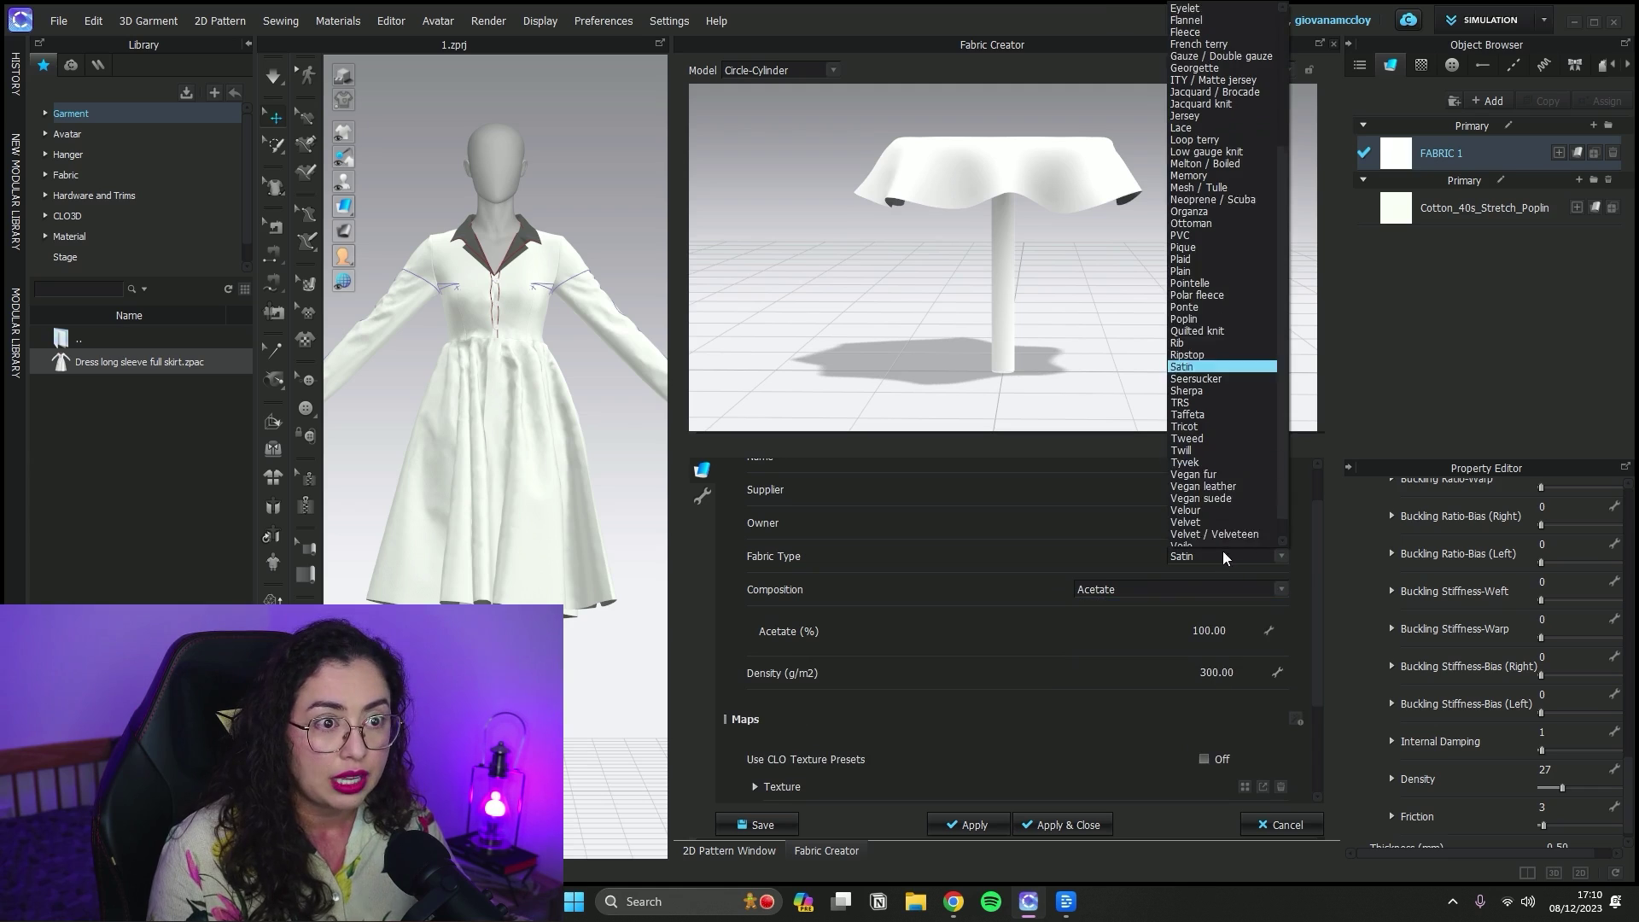
click(1221, 246)
click(1144, 589)
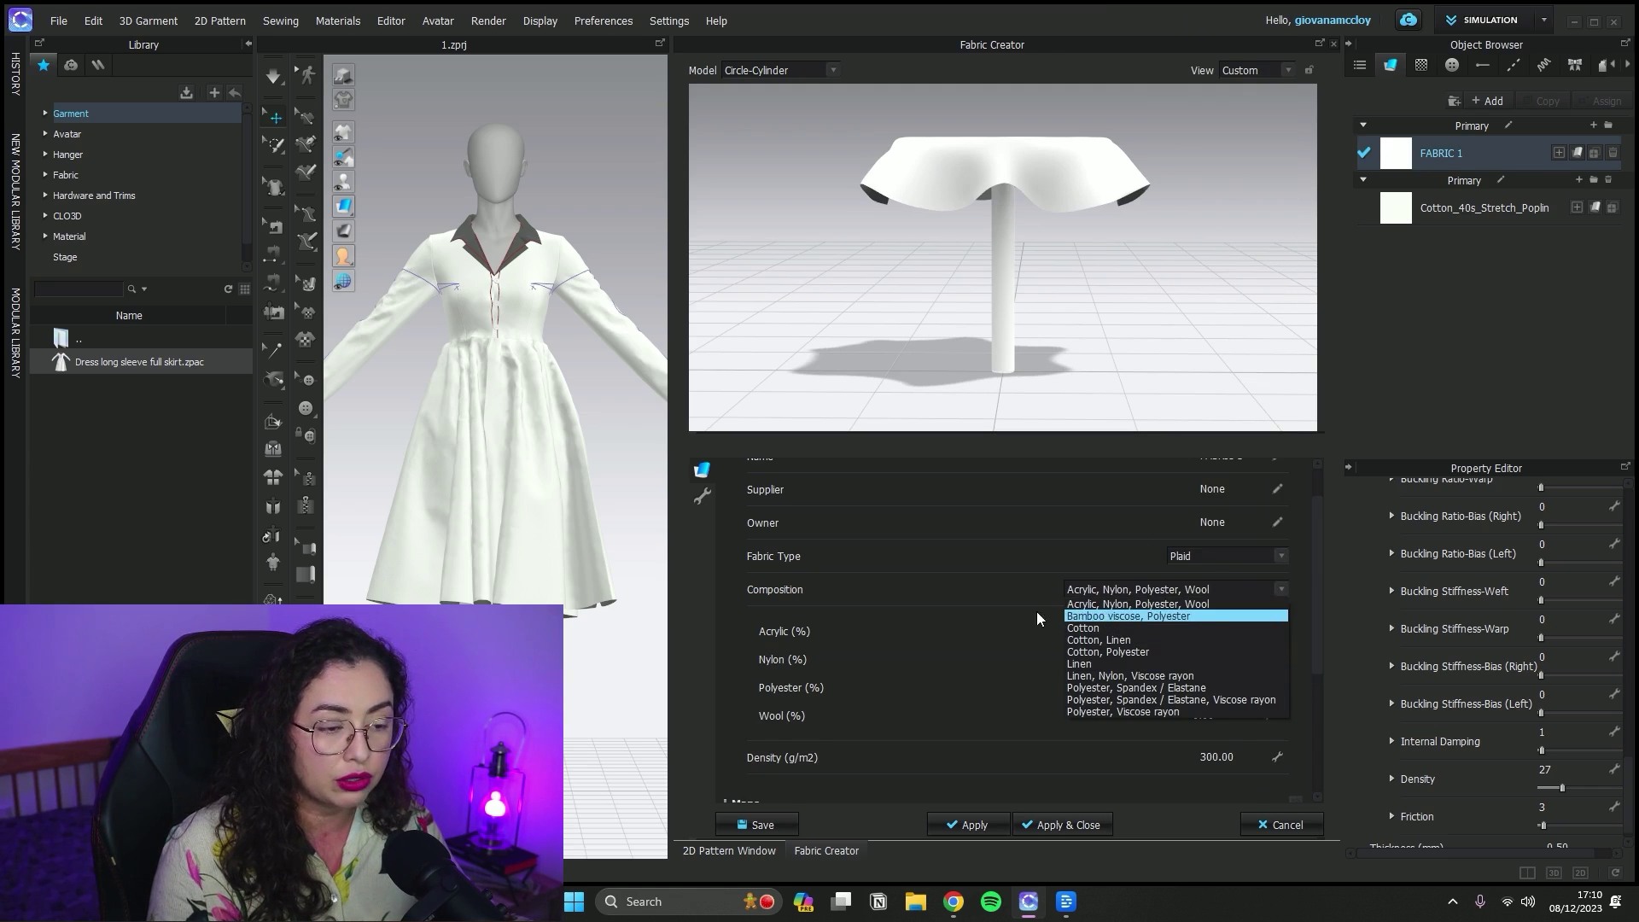
click(1208, 557)
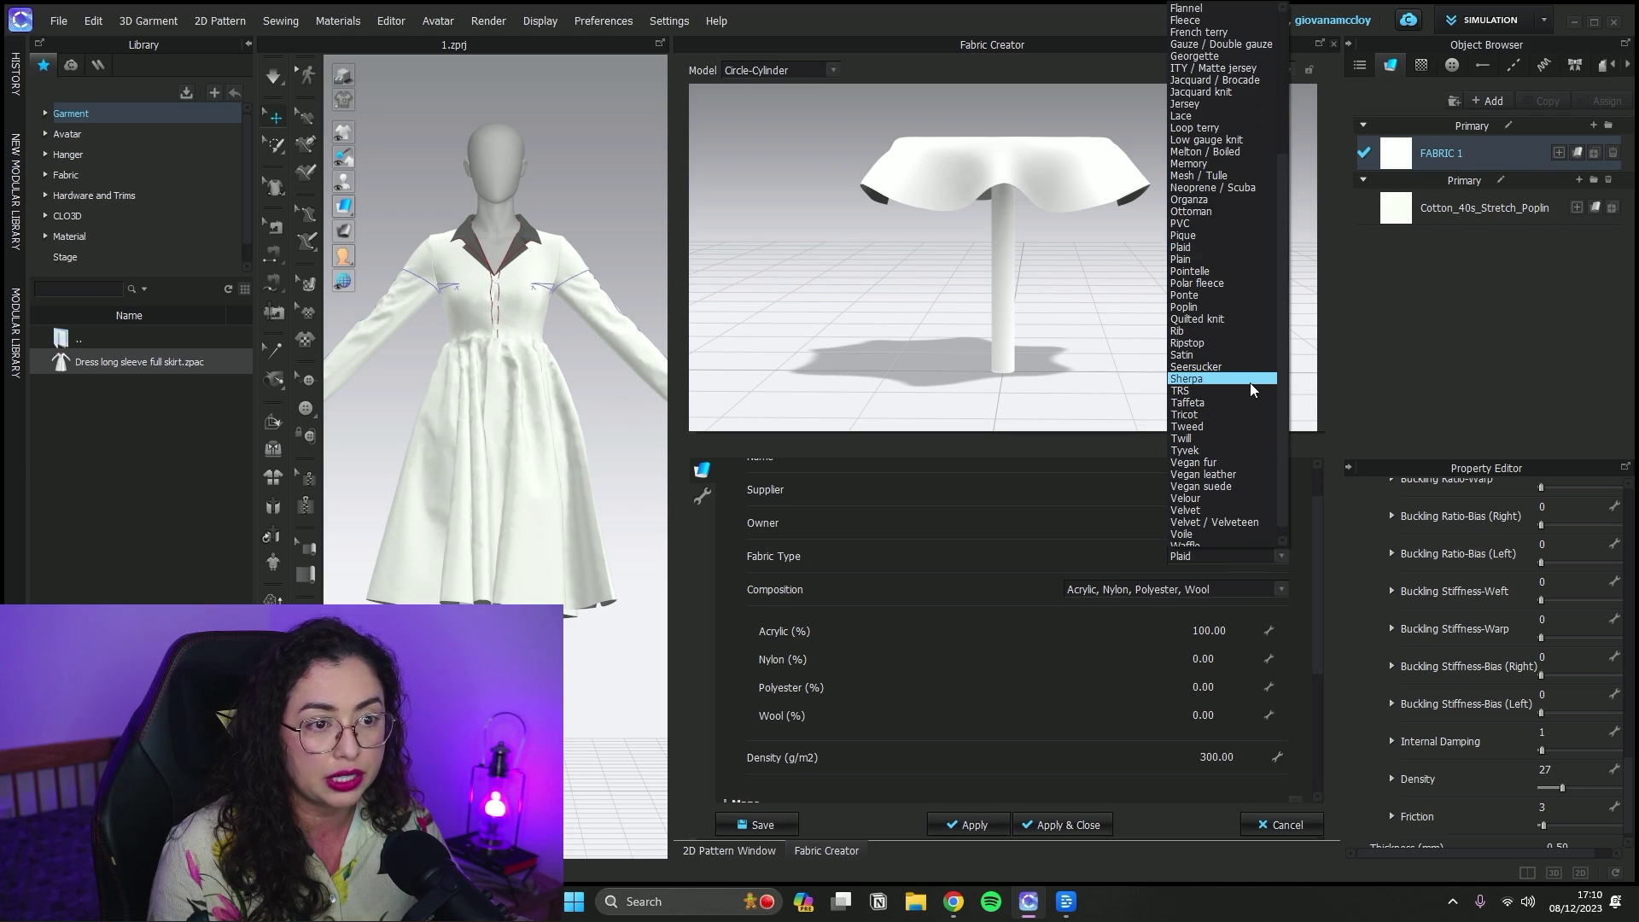
key(Escape)
scroll(1165, 553, down, 2)
click(1173, 588)
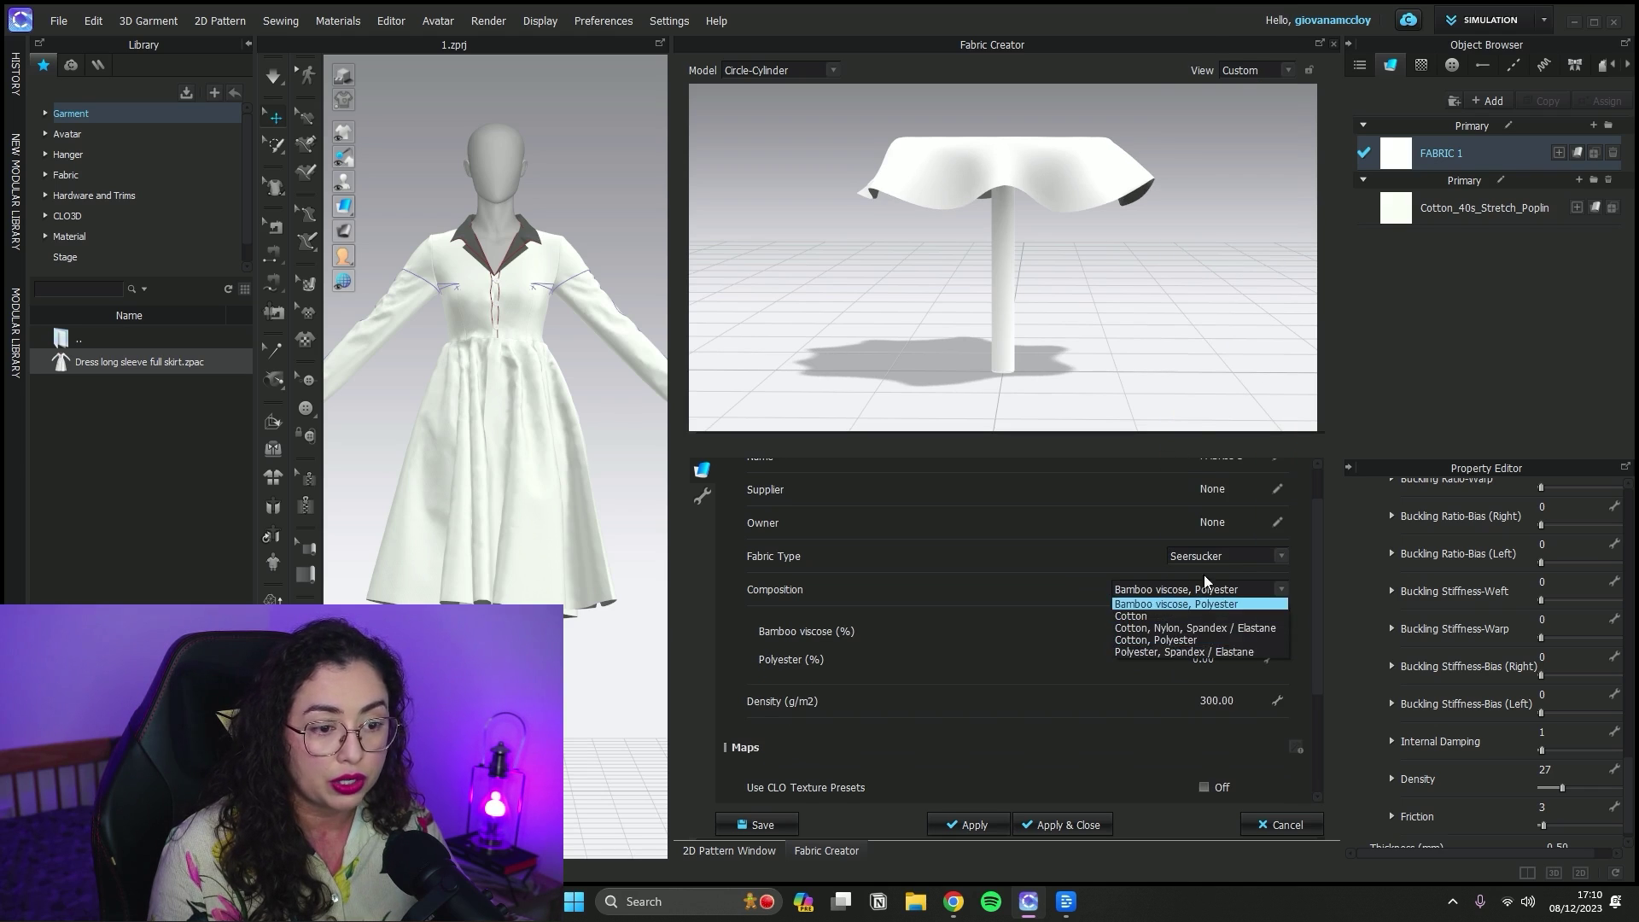
click(1222, 554)
click(1181, 426)
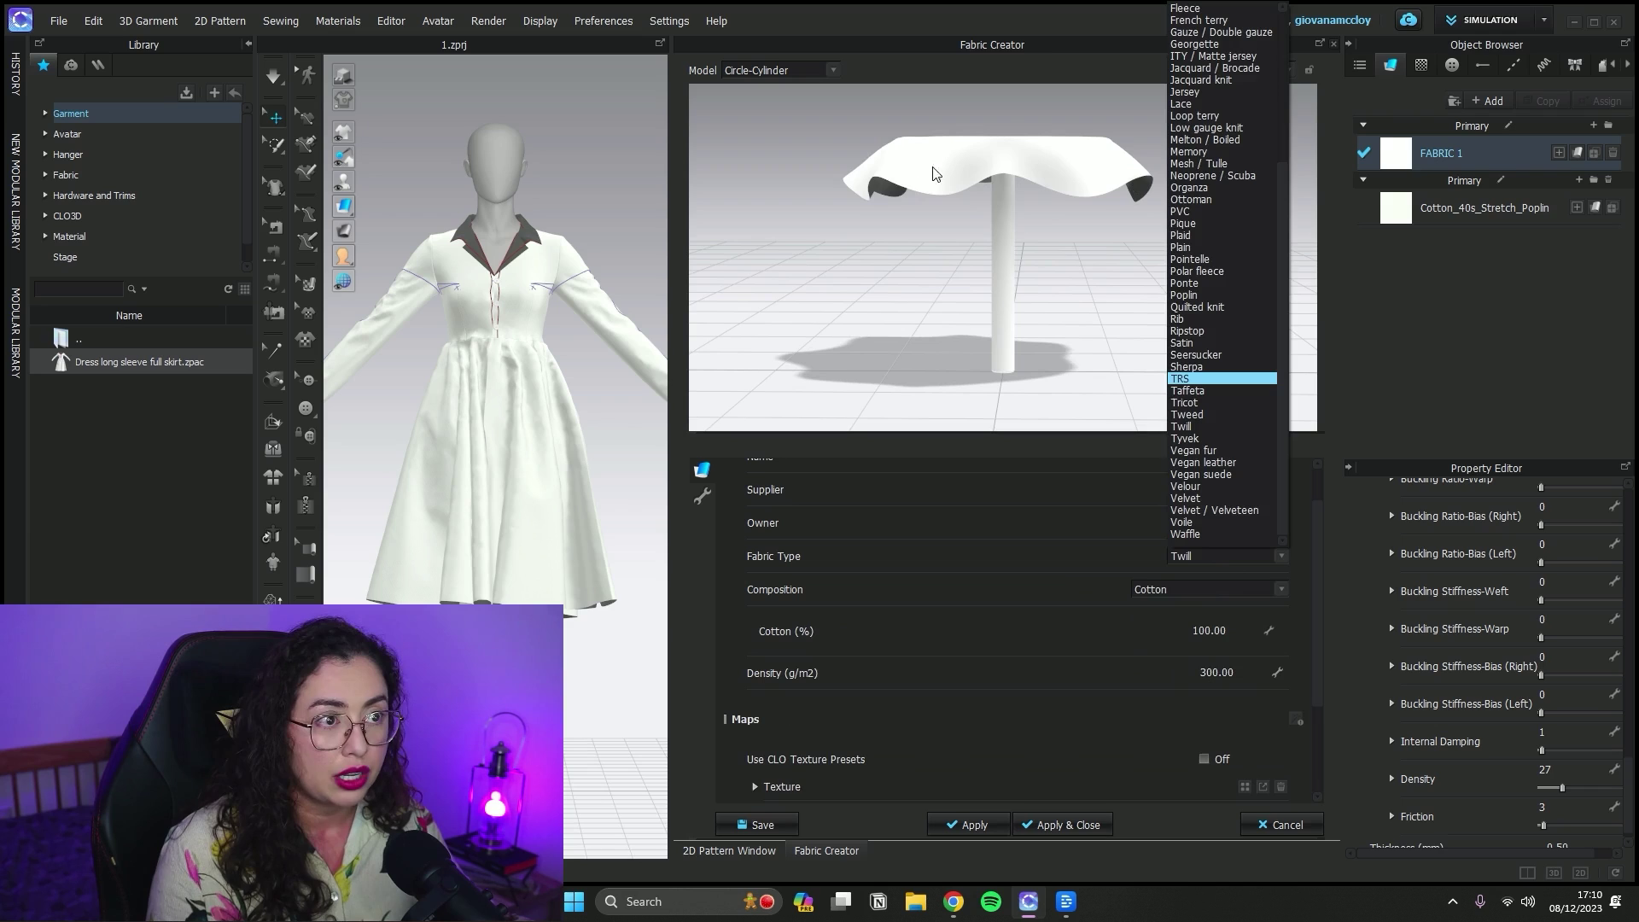
click(1222, 415)
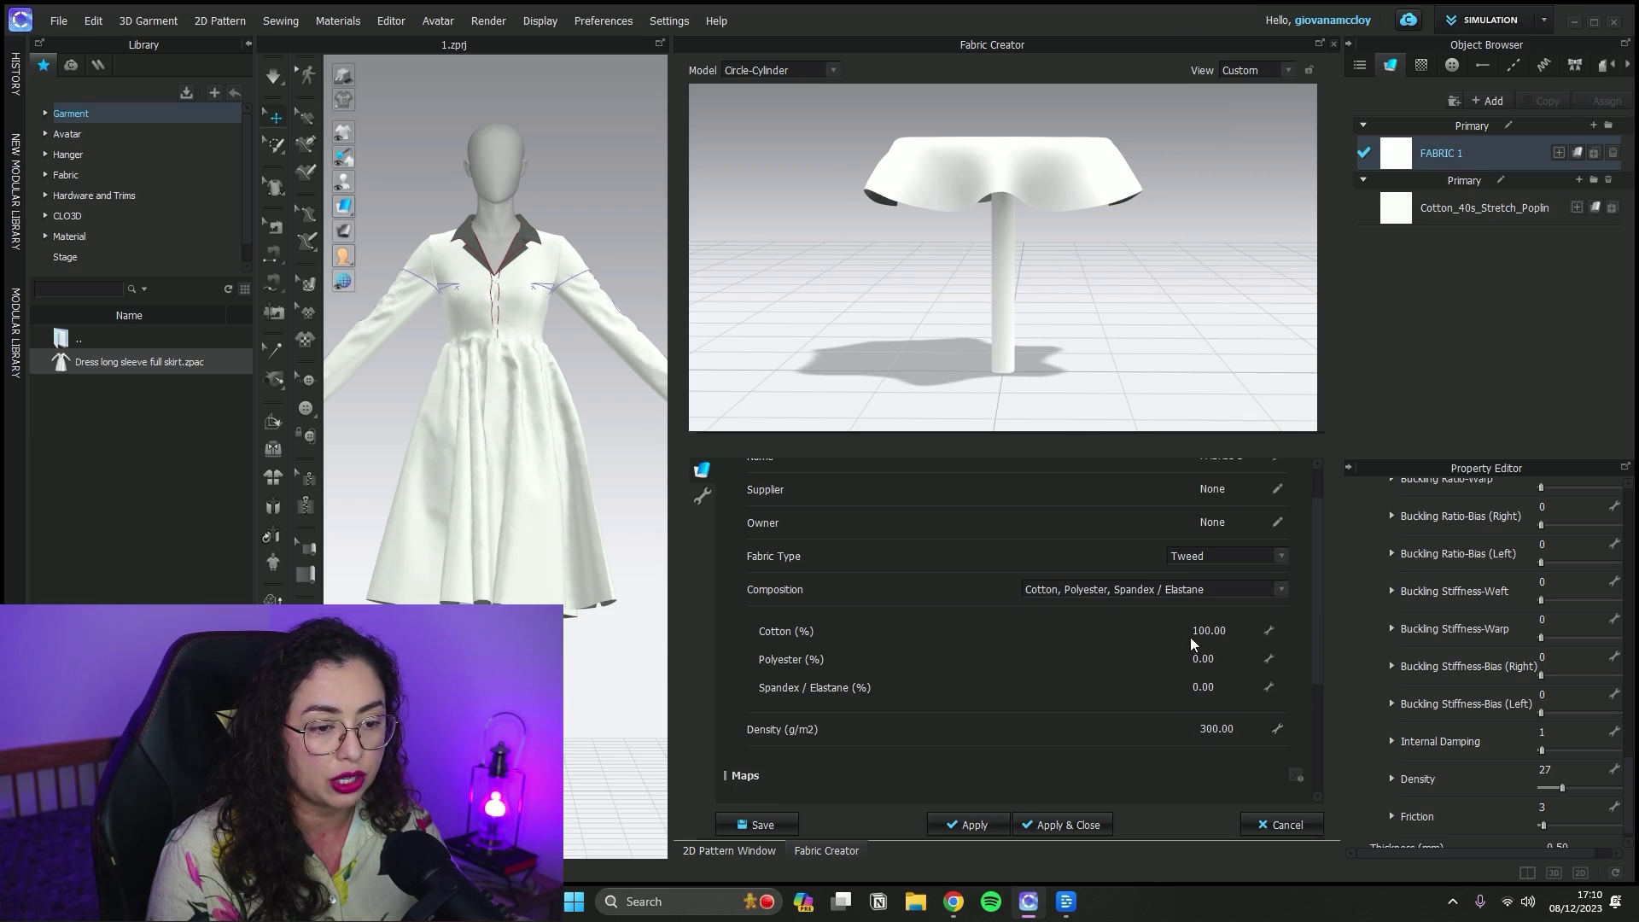
- Enter a first composition of 80% Cotton, 10% Polyester, 10% Spandex / Elastane
double_click(1235, 631)
text(5)
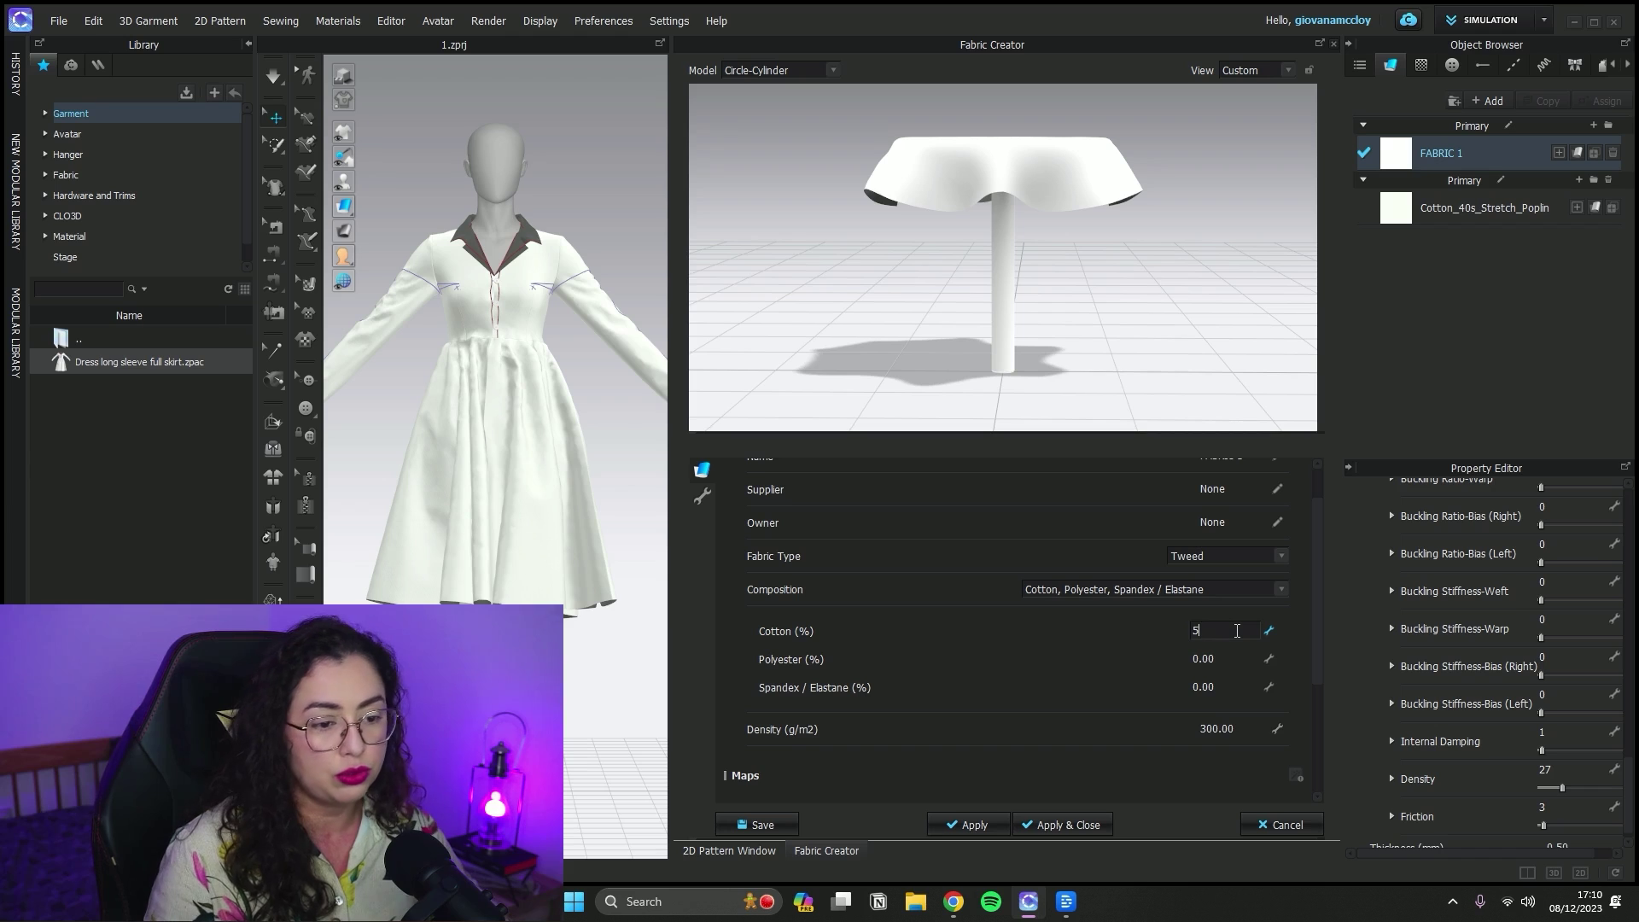
key(BackSpace)
text(80)
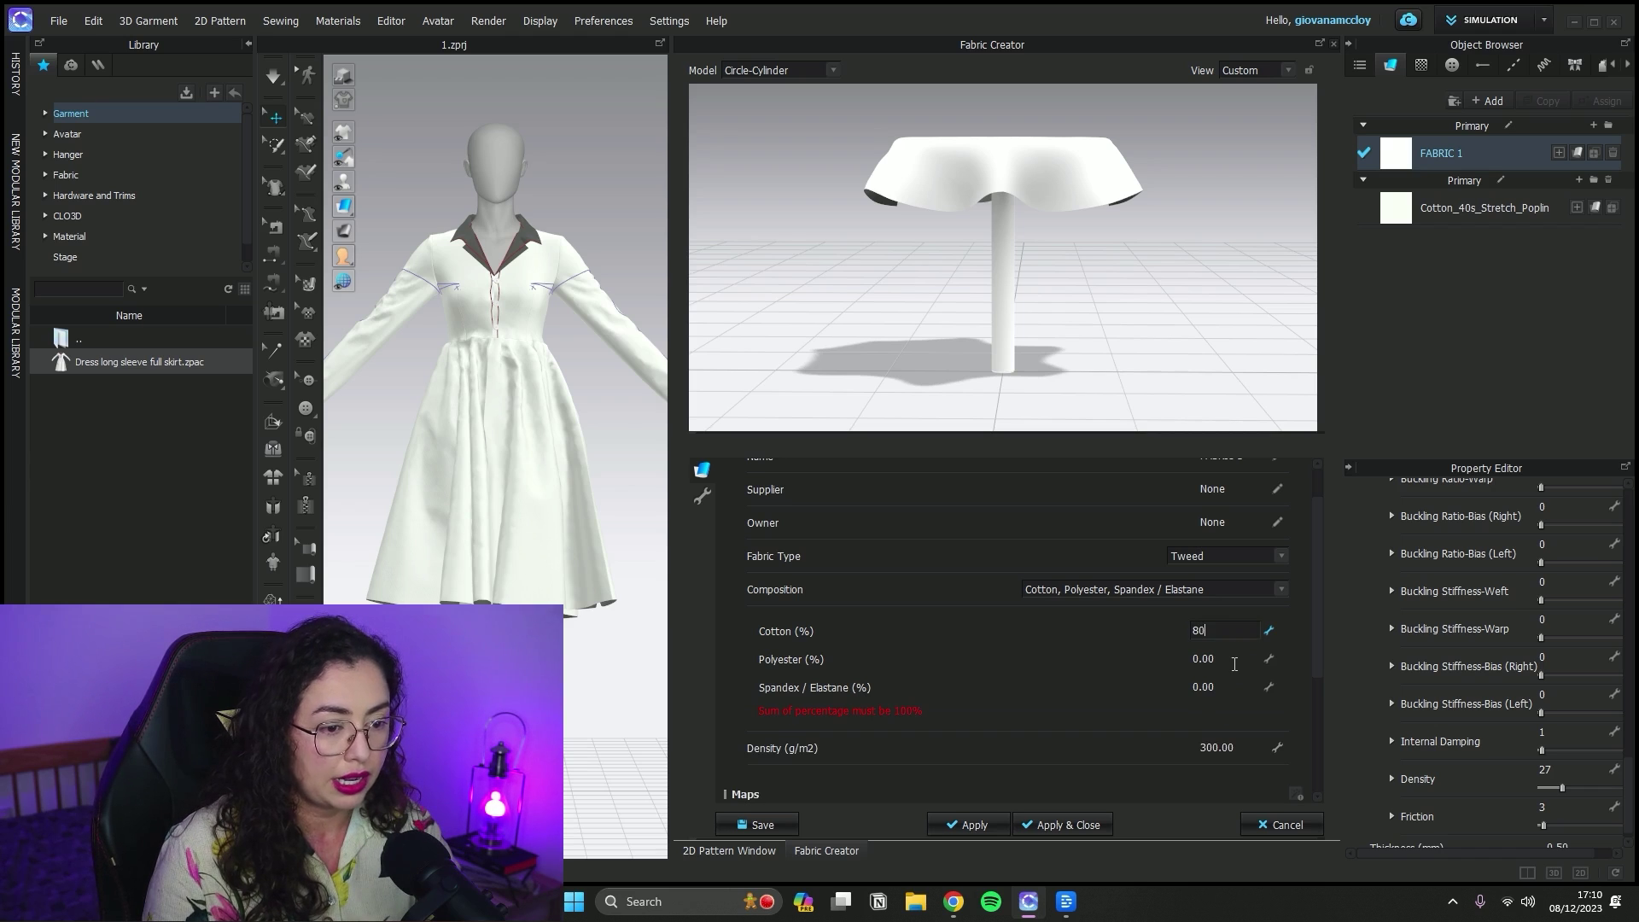
double_click(1234, 659)
text(10)
key(Tab)
text(10)
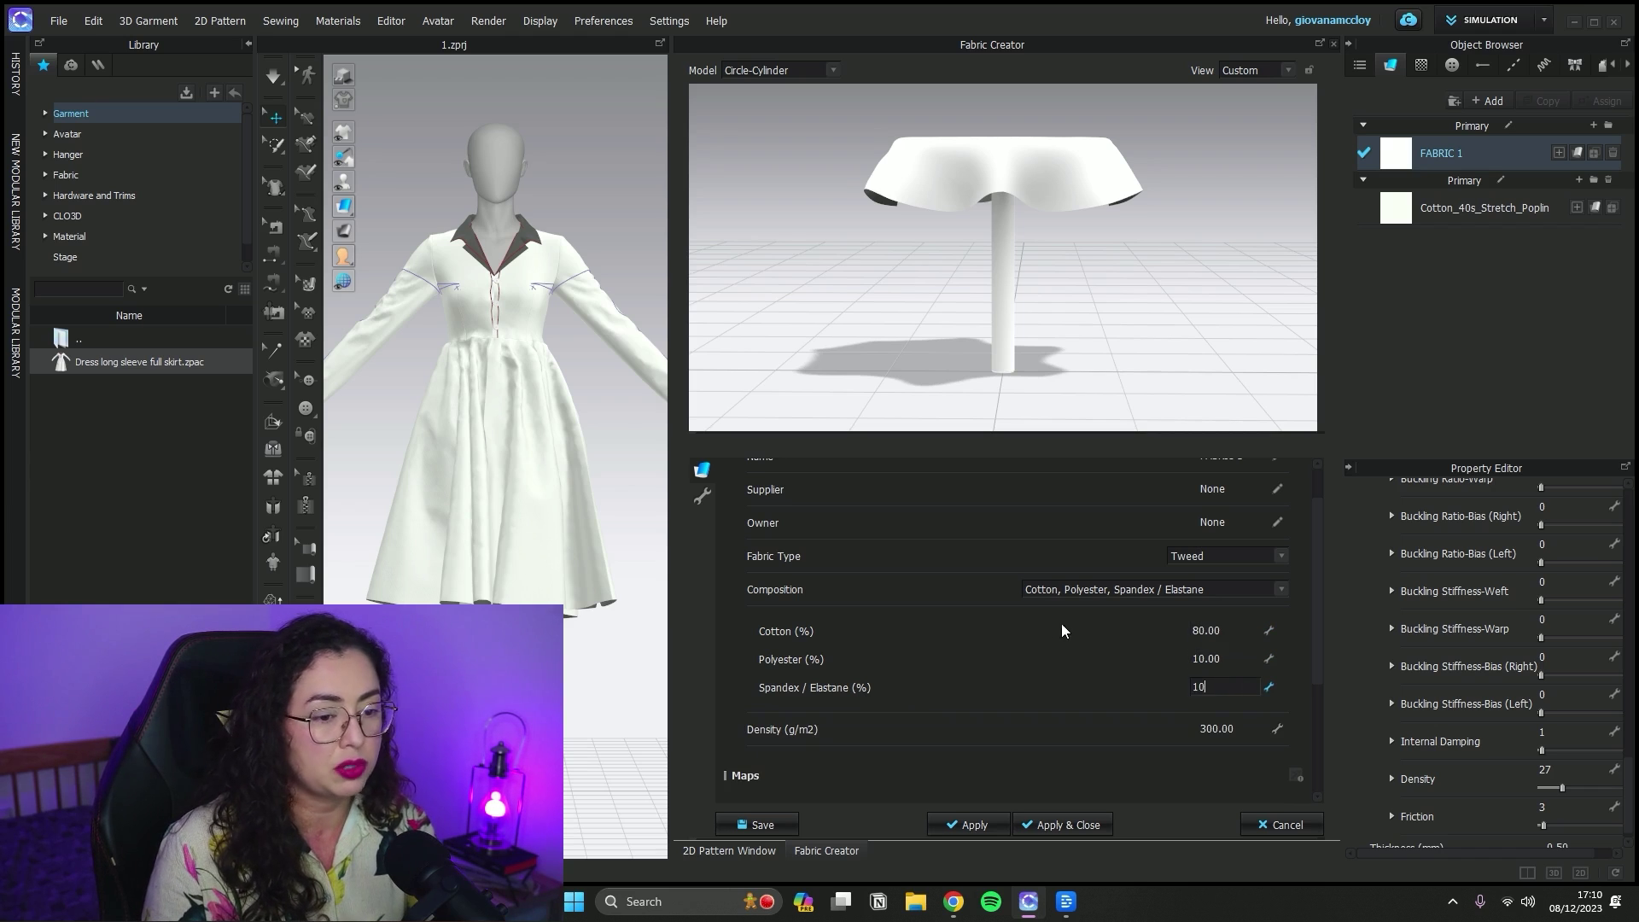
key(Return)
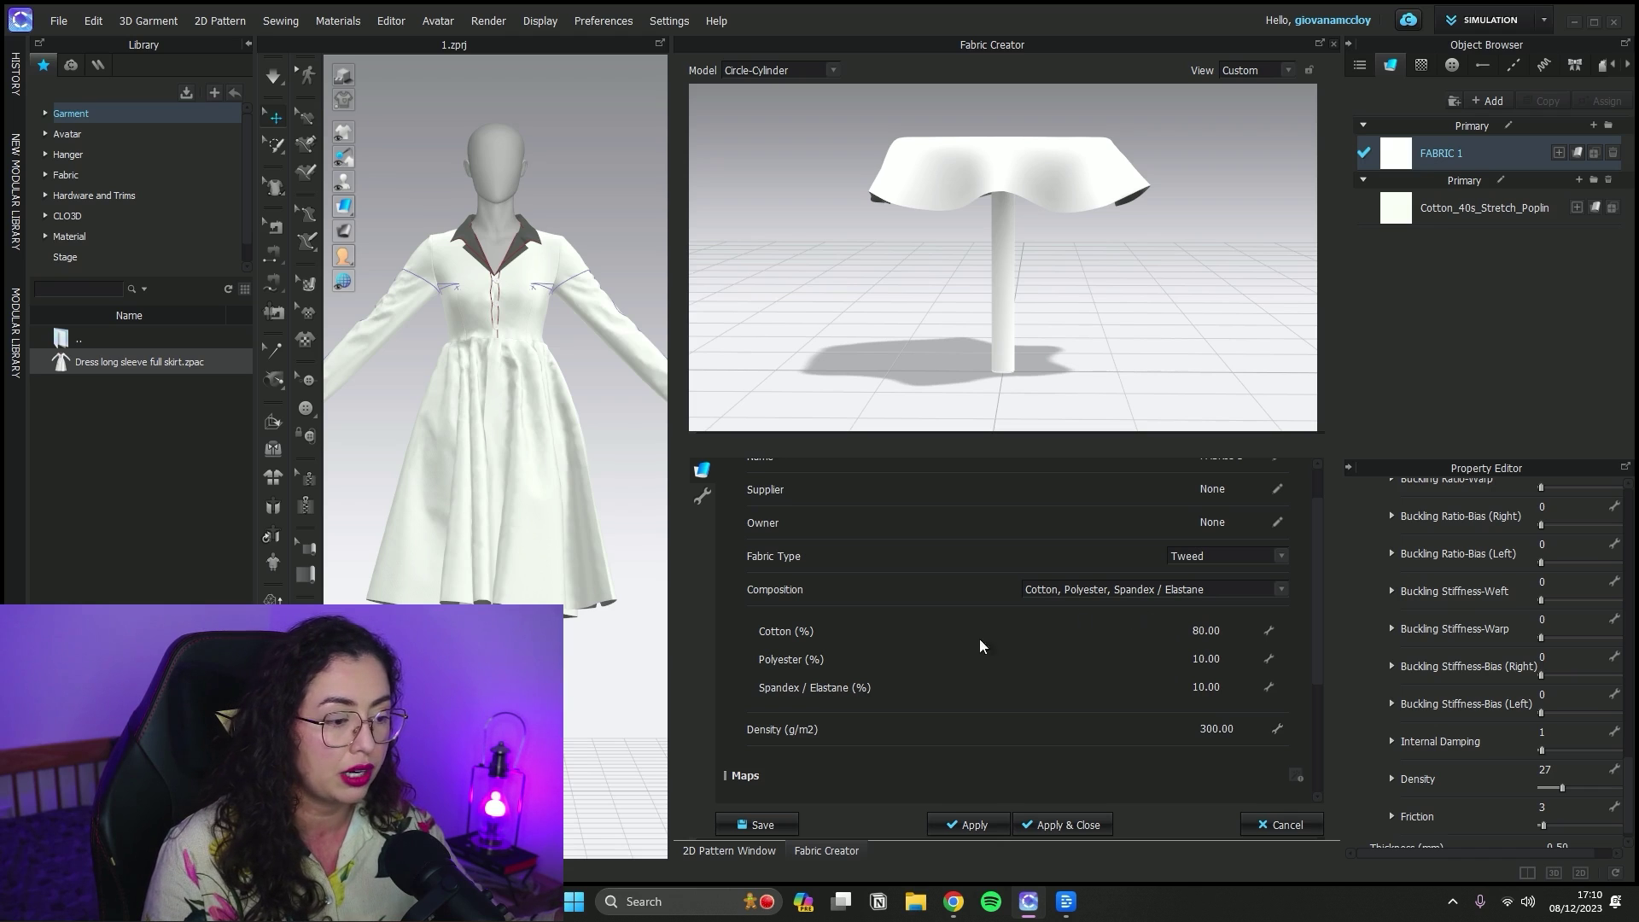
- Set the fabric density to 250 g/m2
click(1255, 729)
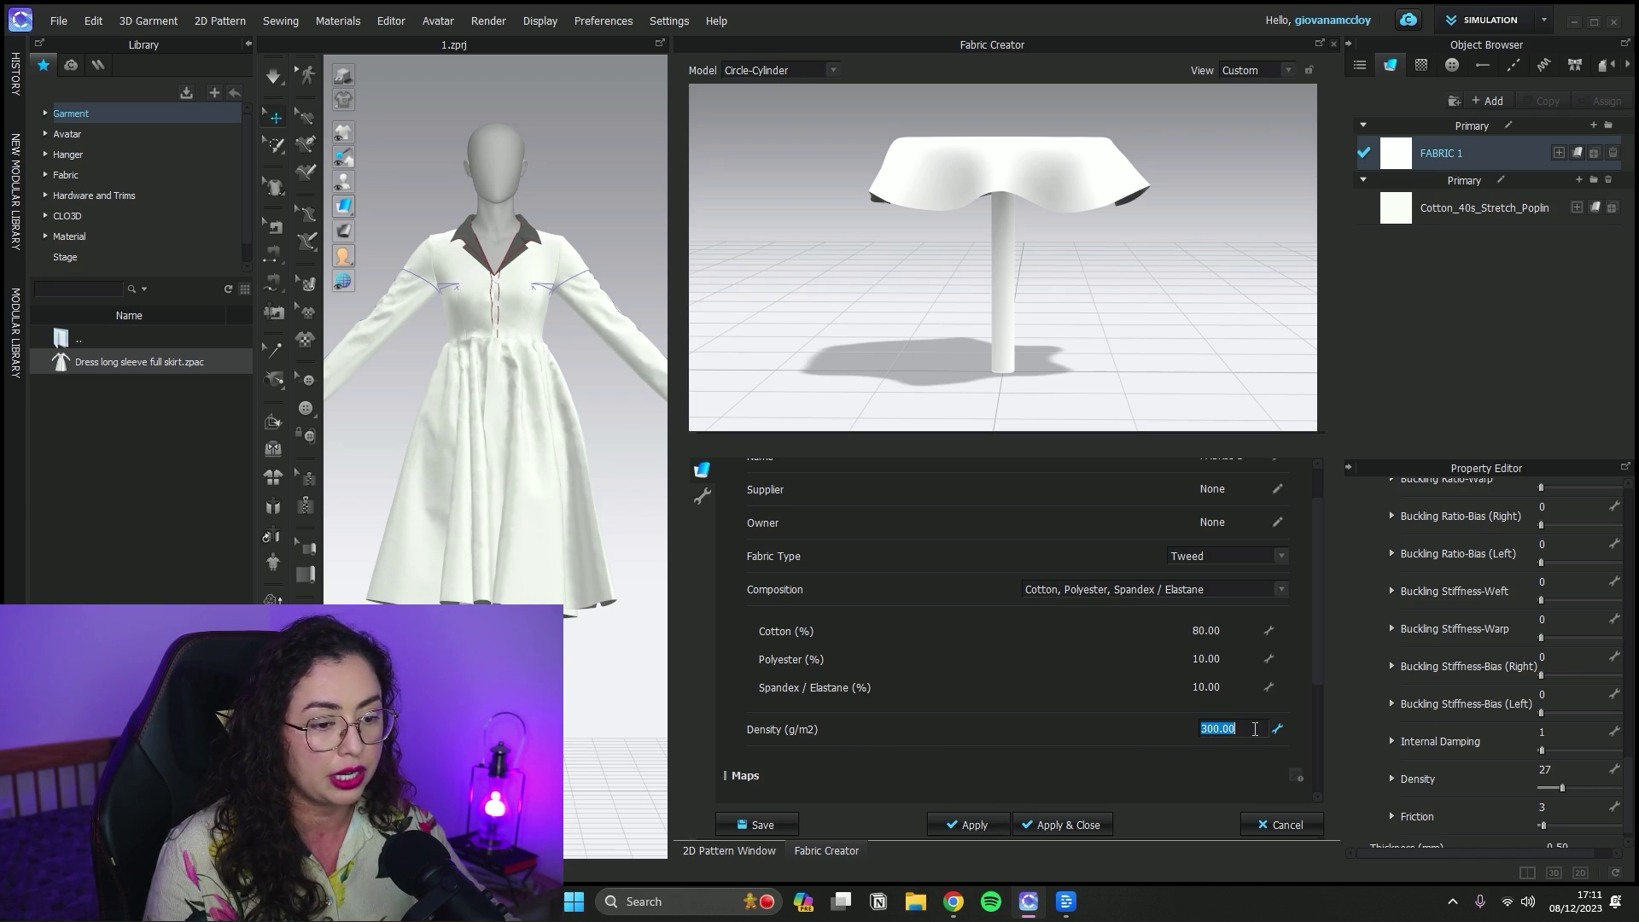
text(250)
key(Return)
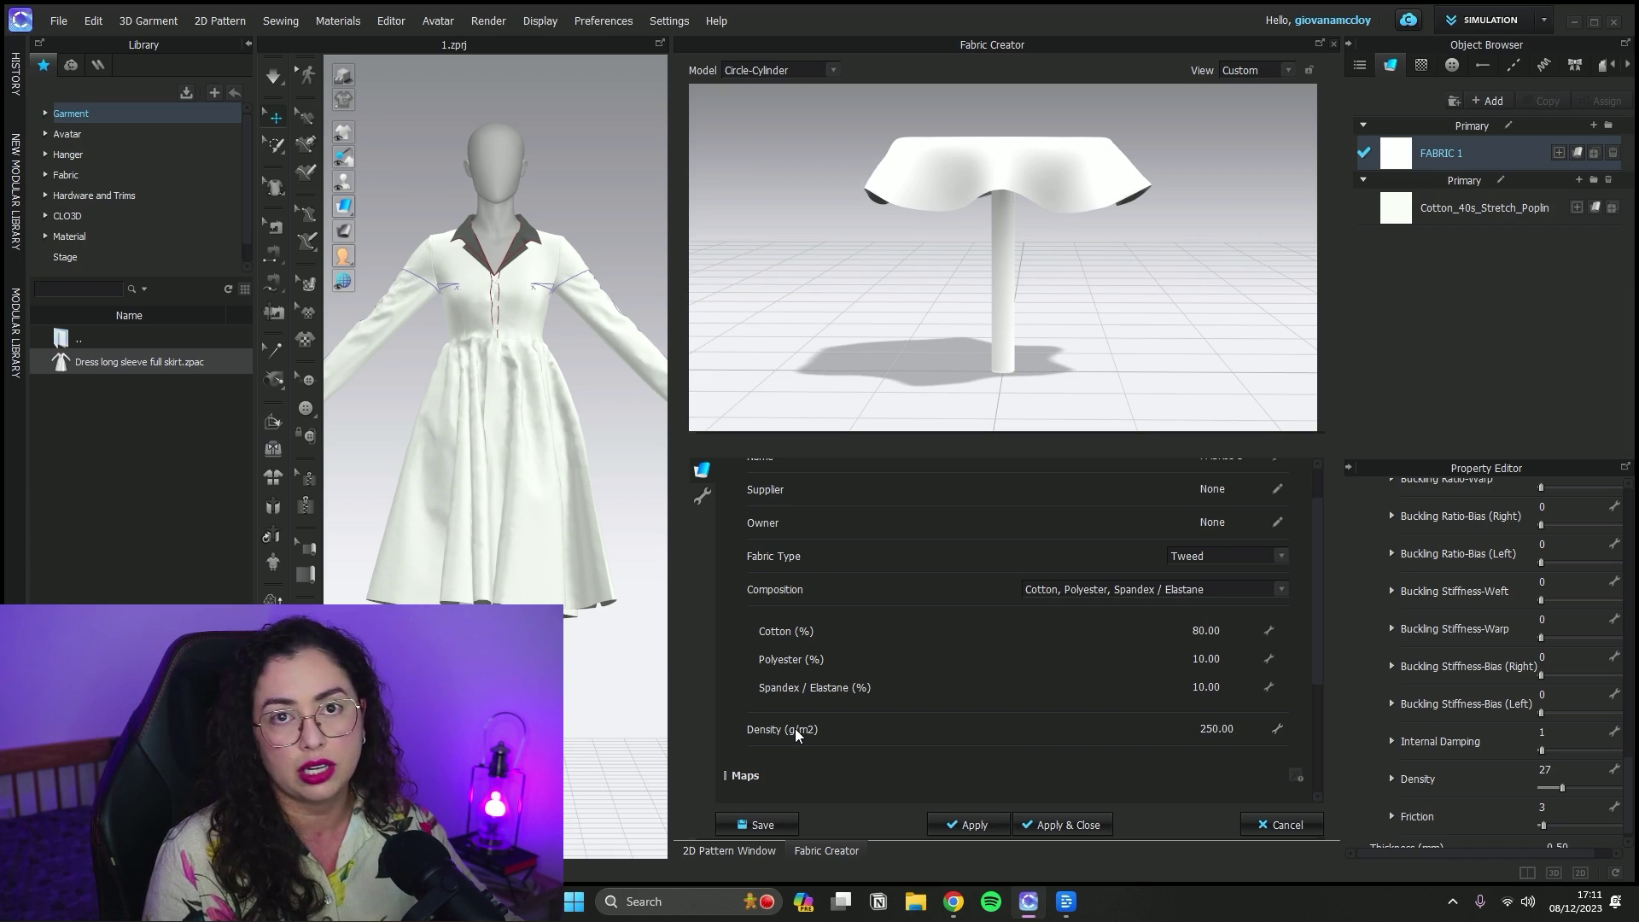
- Revise the composition to 70/20/10, then settle on 90% Cotton and 5% Polyester
scroll(874, 729, down, 1)
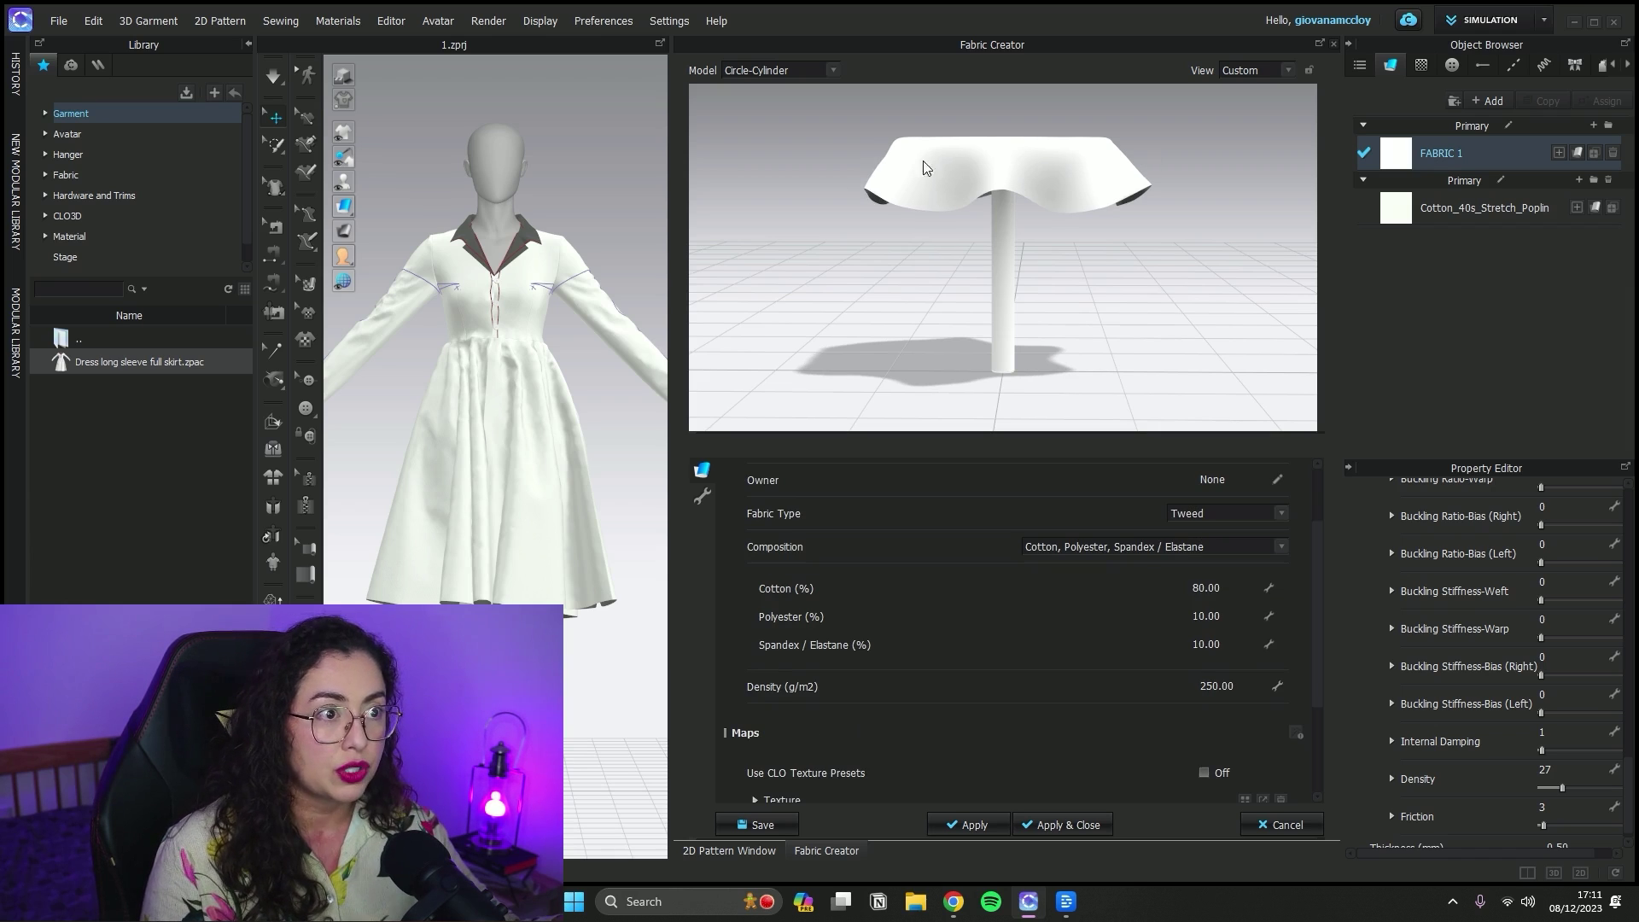
click(1235, 586)
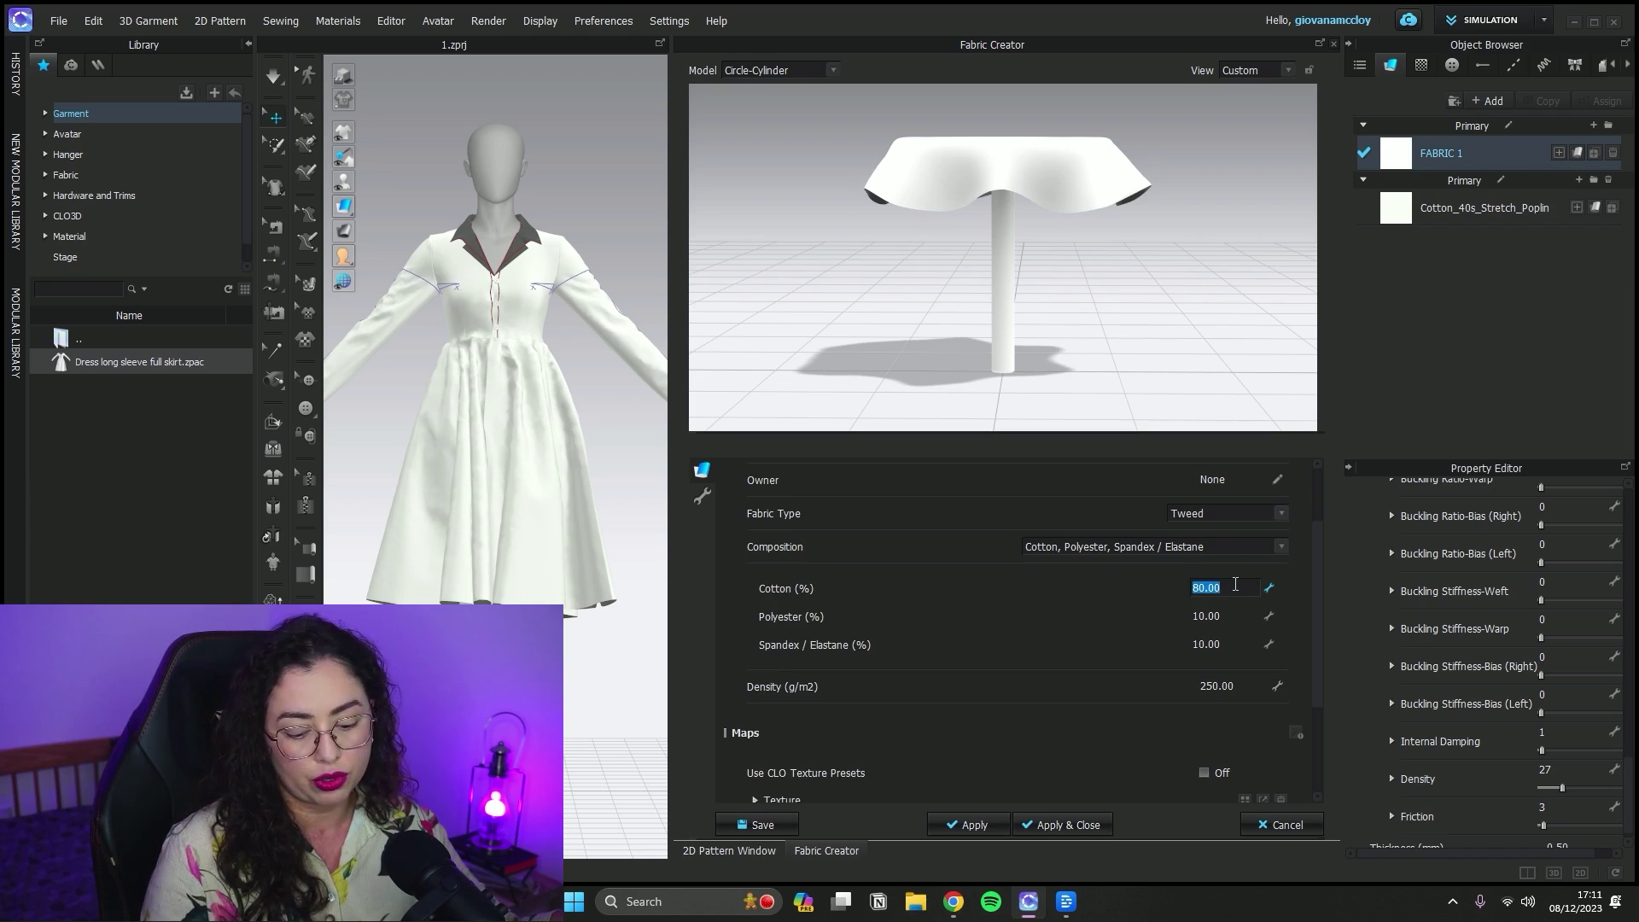
text(70)
click(1226, 609)
text(20)
key(Return)
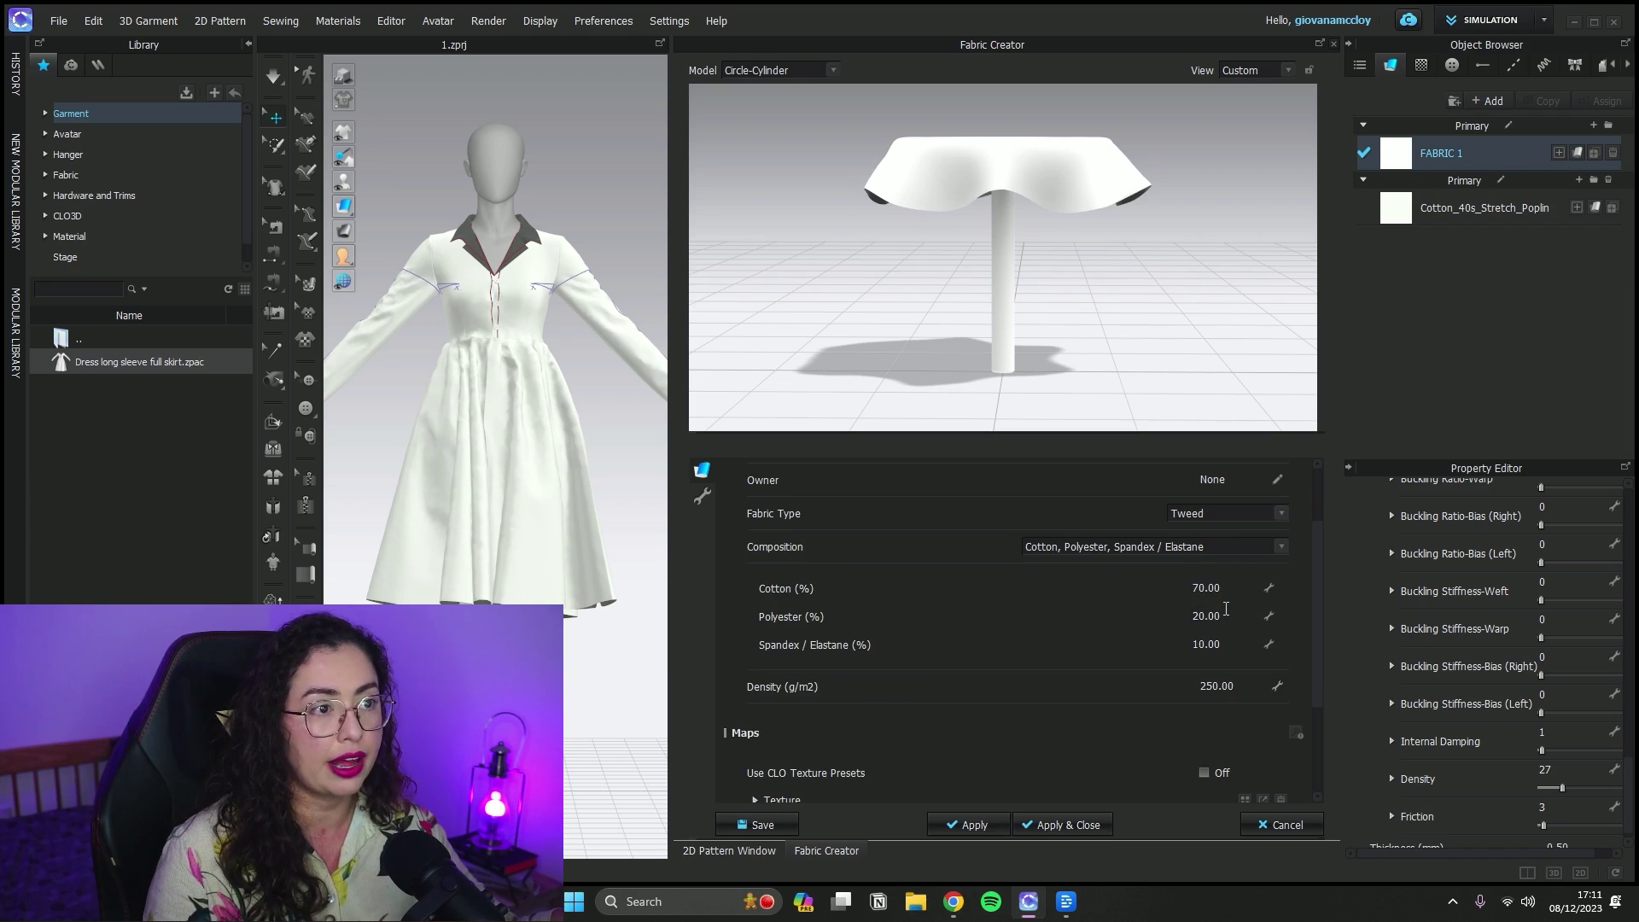
click(1235, 588)
text(9)
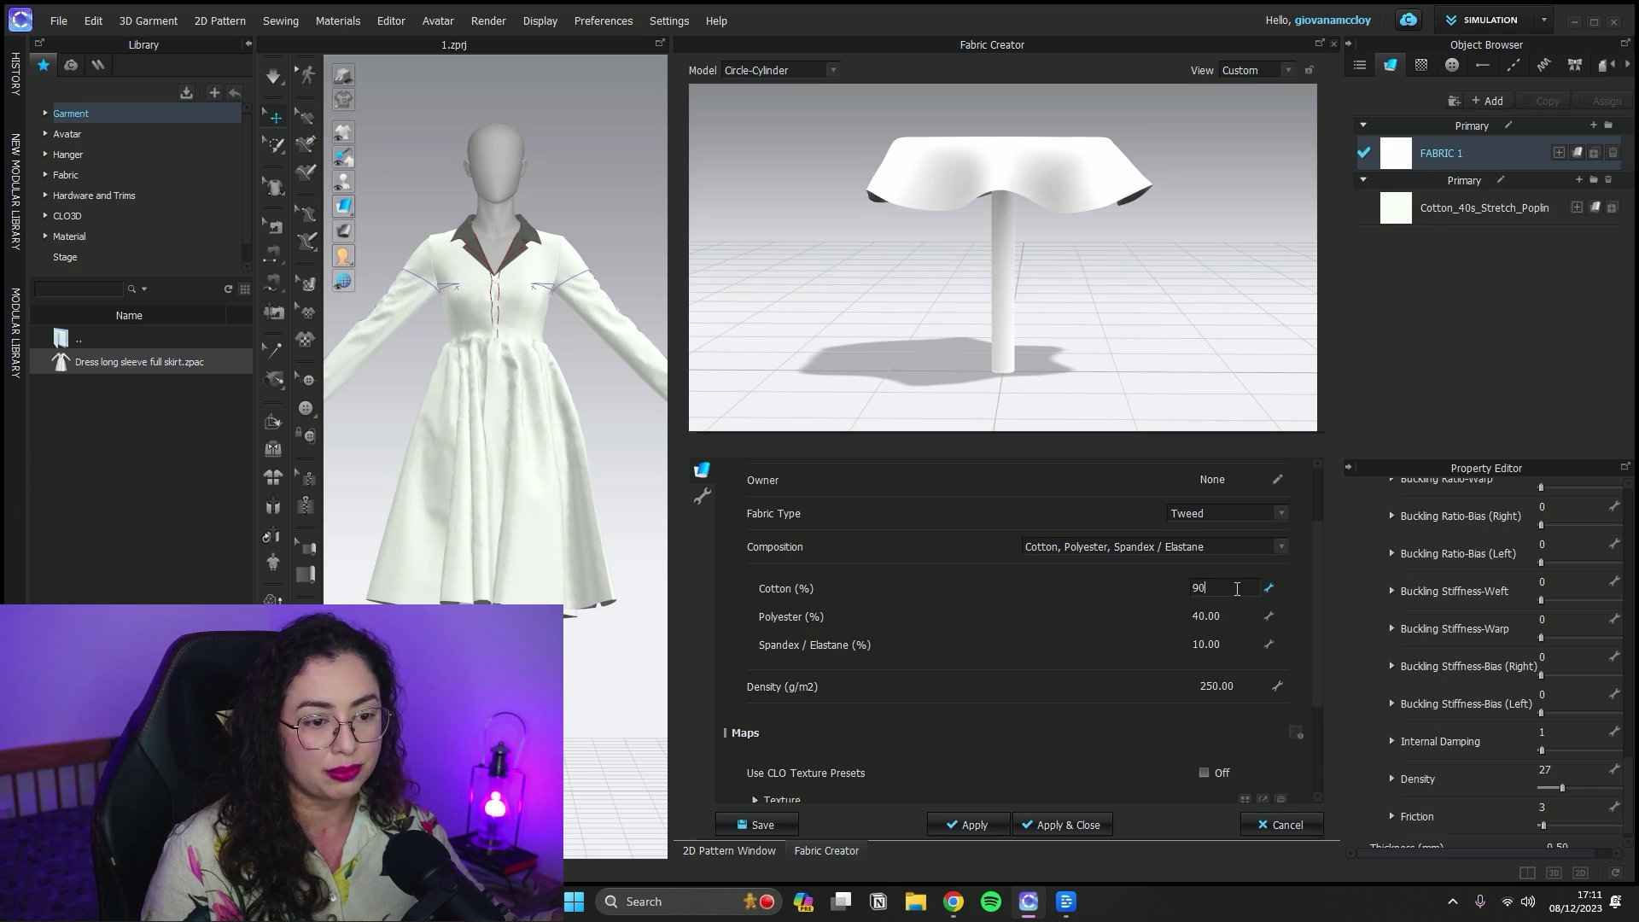
text(0)
click(1234, 618)
text(5)
key(Return)
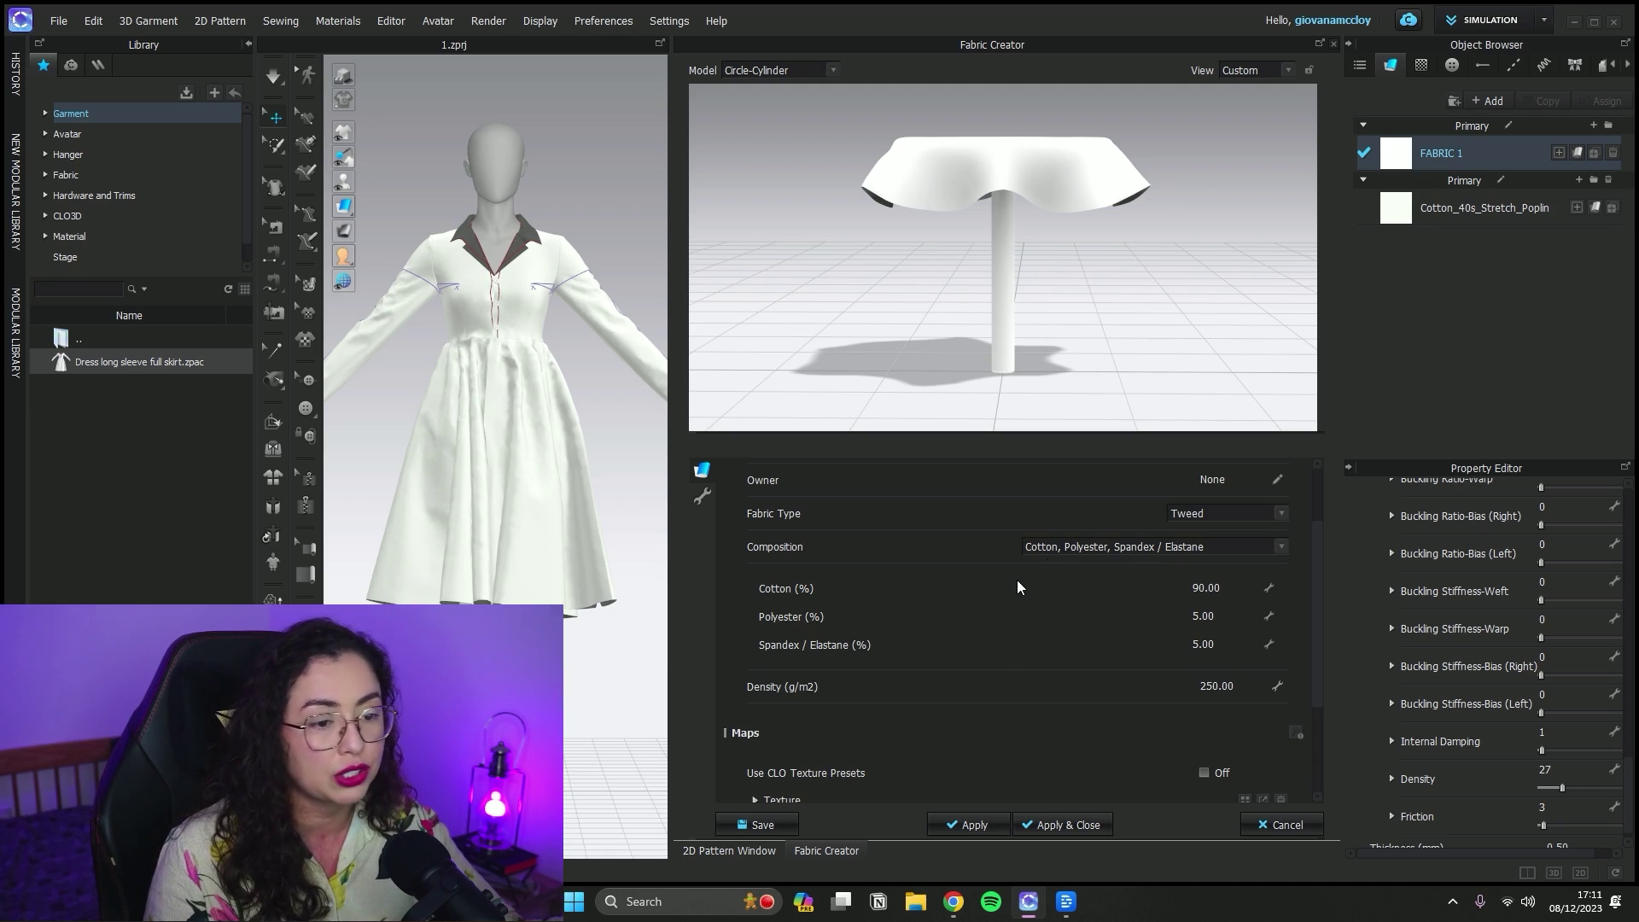
- Inspect the texture and normal map settings, then enable Use CLO Texture Presets
scroll(998, 573, down, 4)
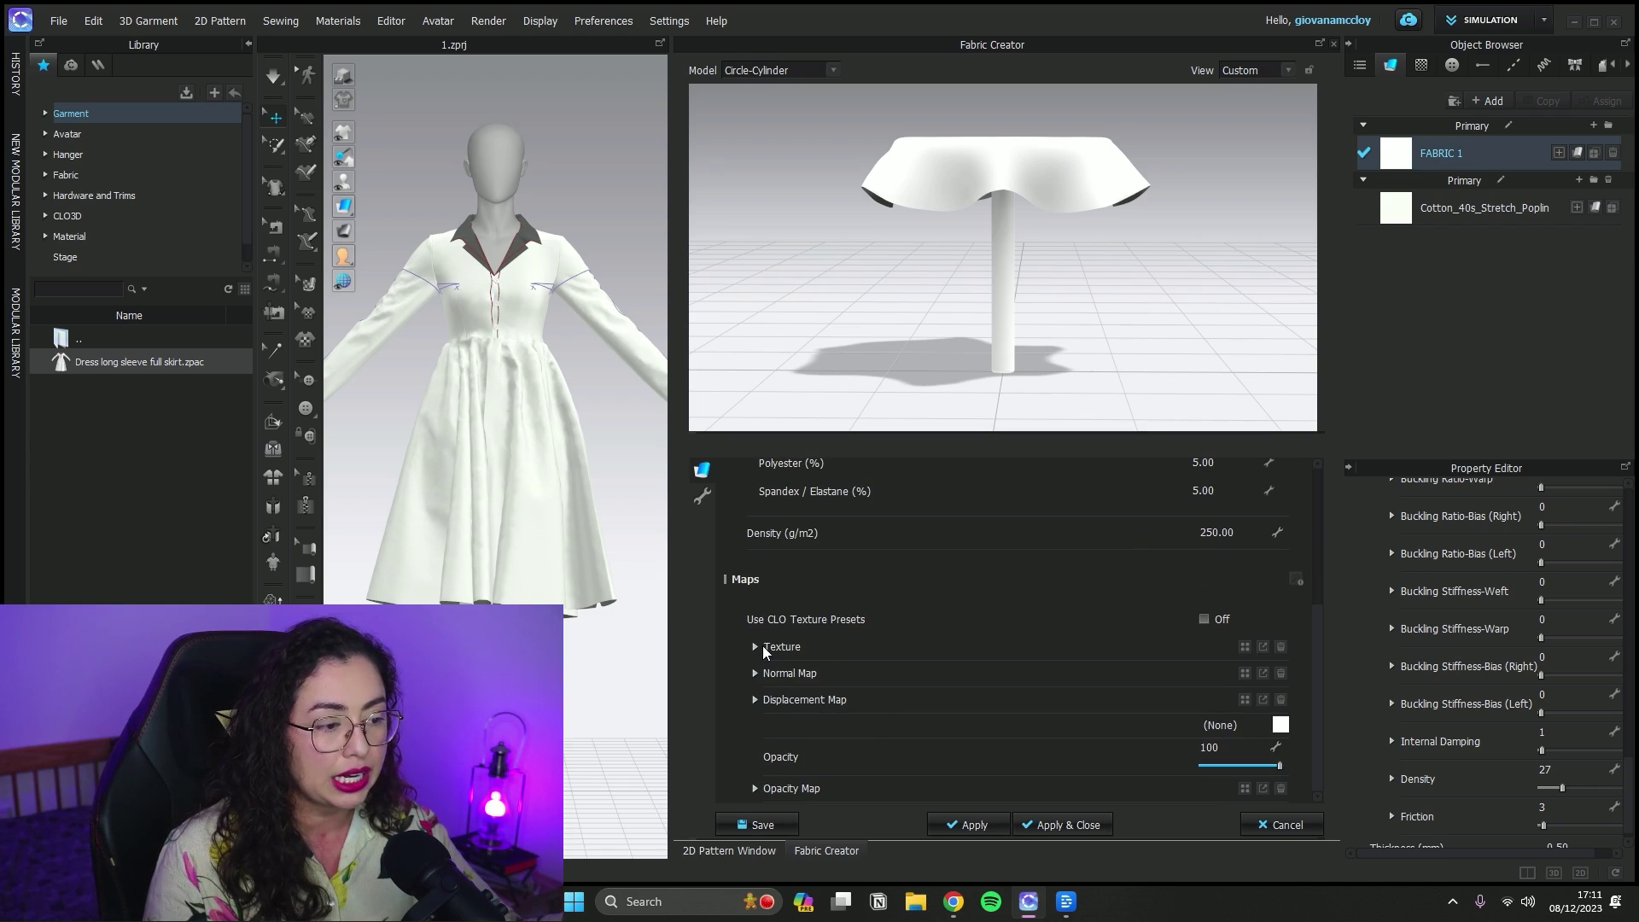
click(757, 647)
click(756, 646)
click(754, 673)
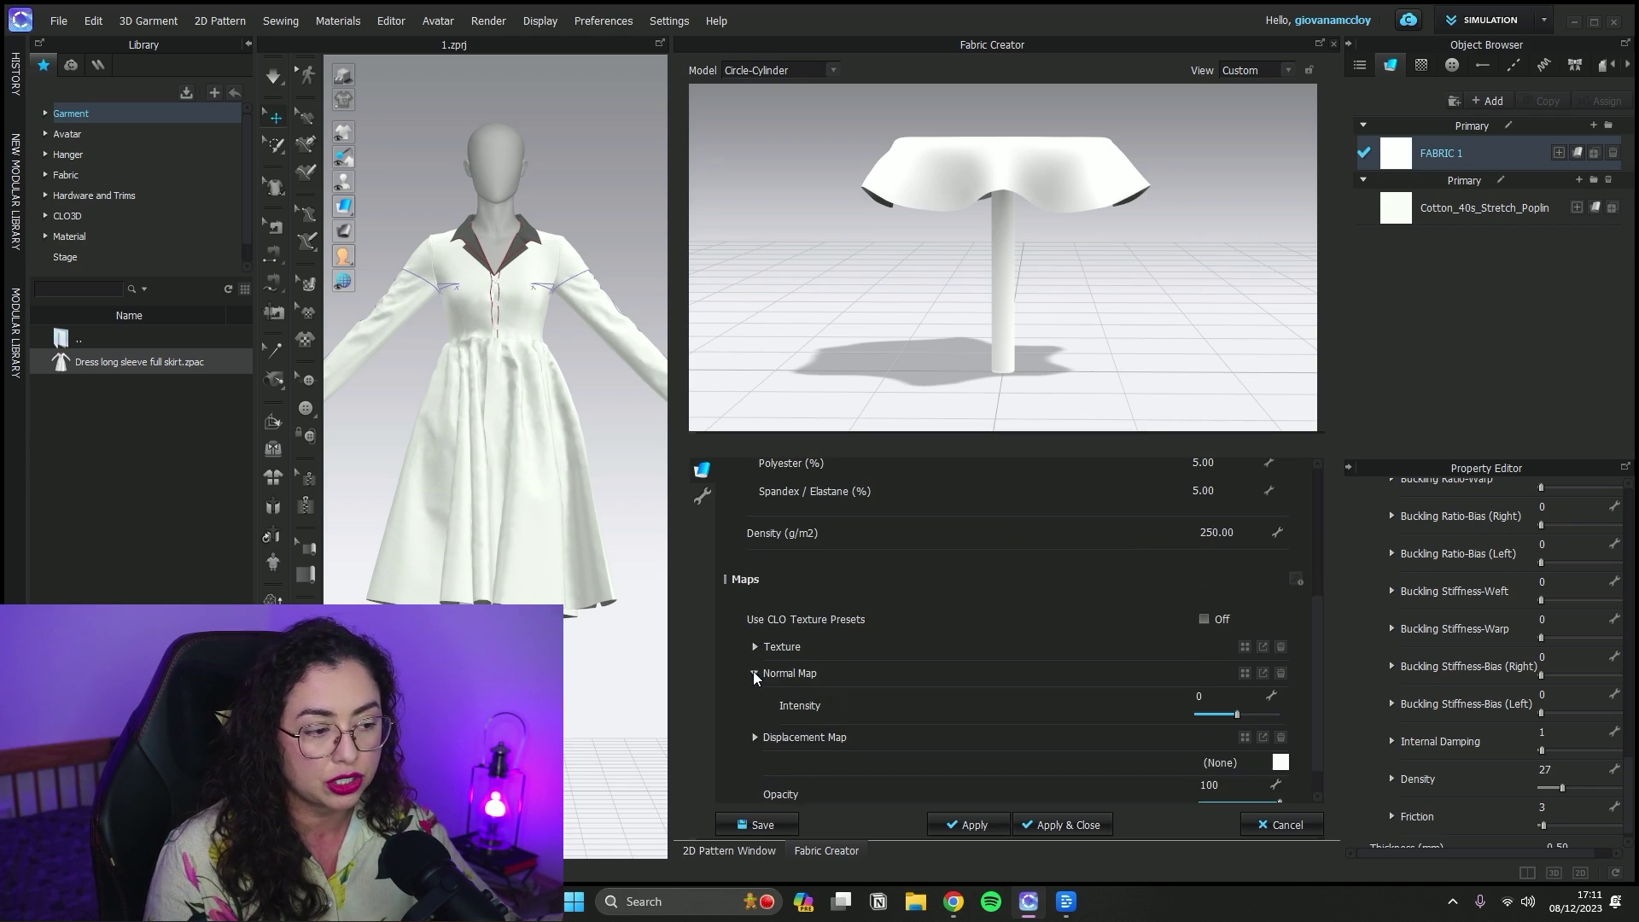
click(754, 673)
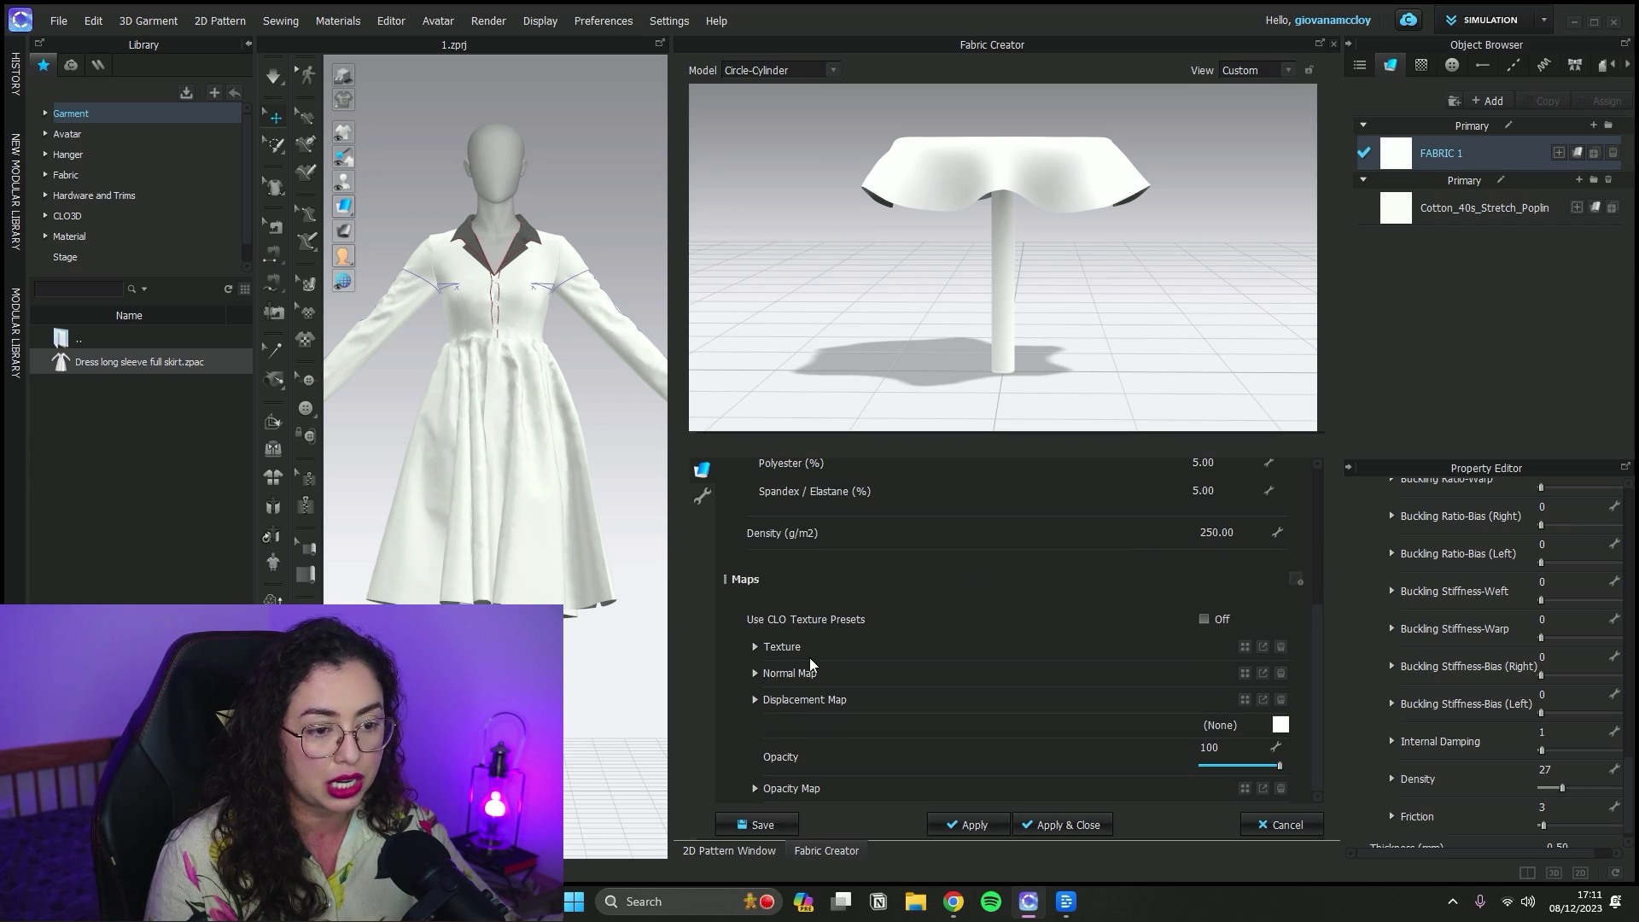
click(1203, 619)
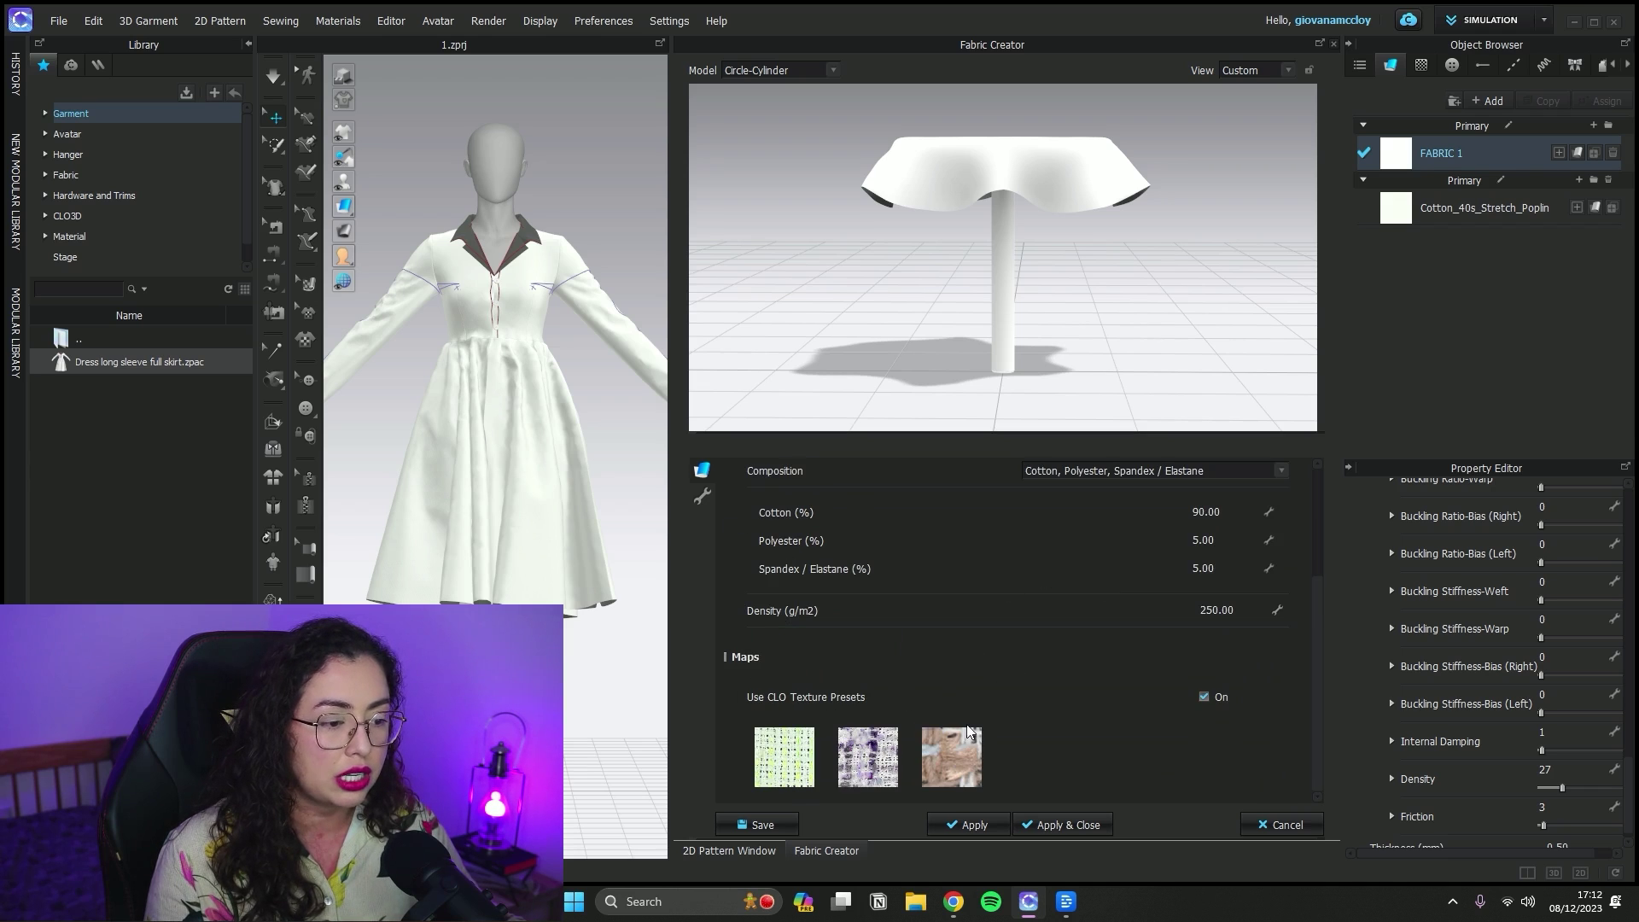
- Compare the brown, purple and green-white tweed presets, choose purple, and Apply & Close
click(959, 756)
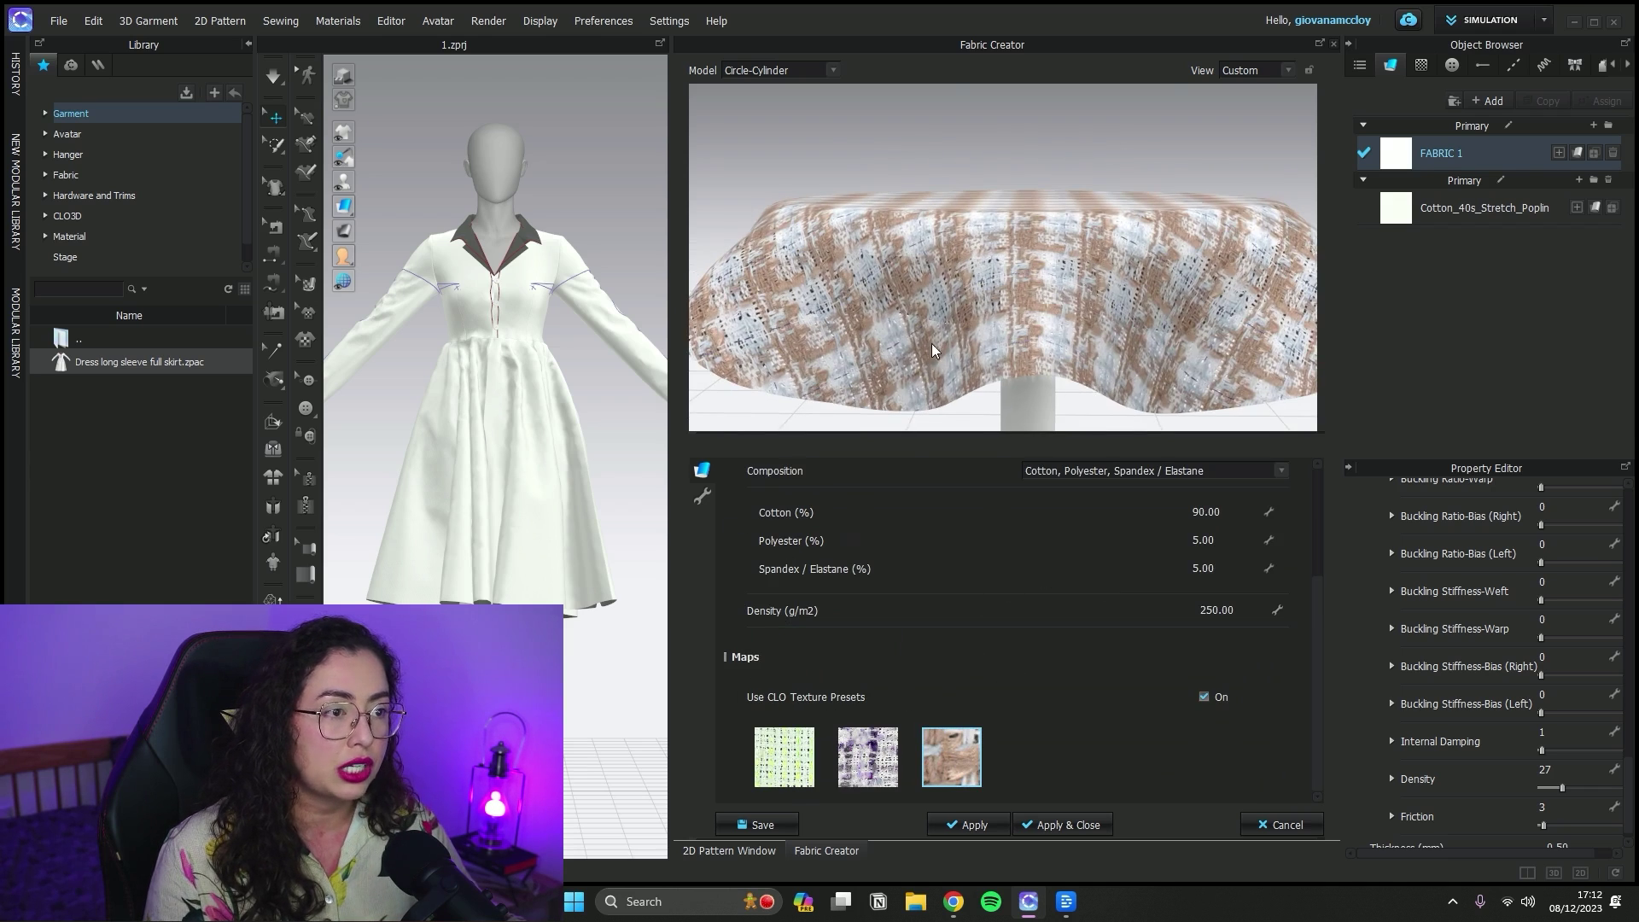
click(884, 760)
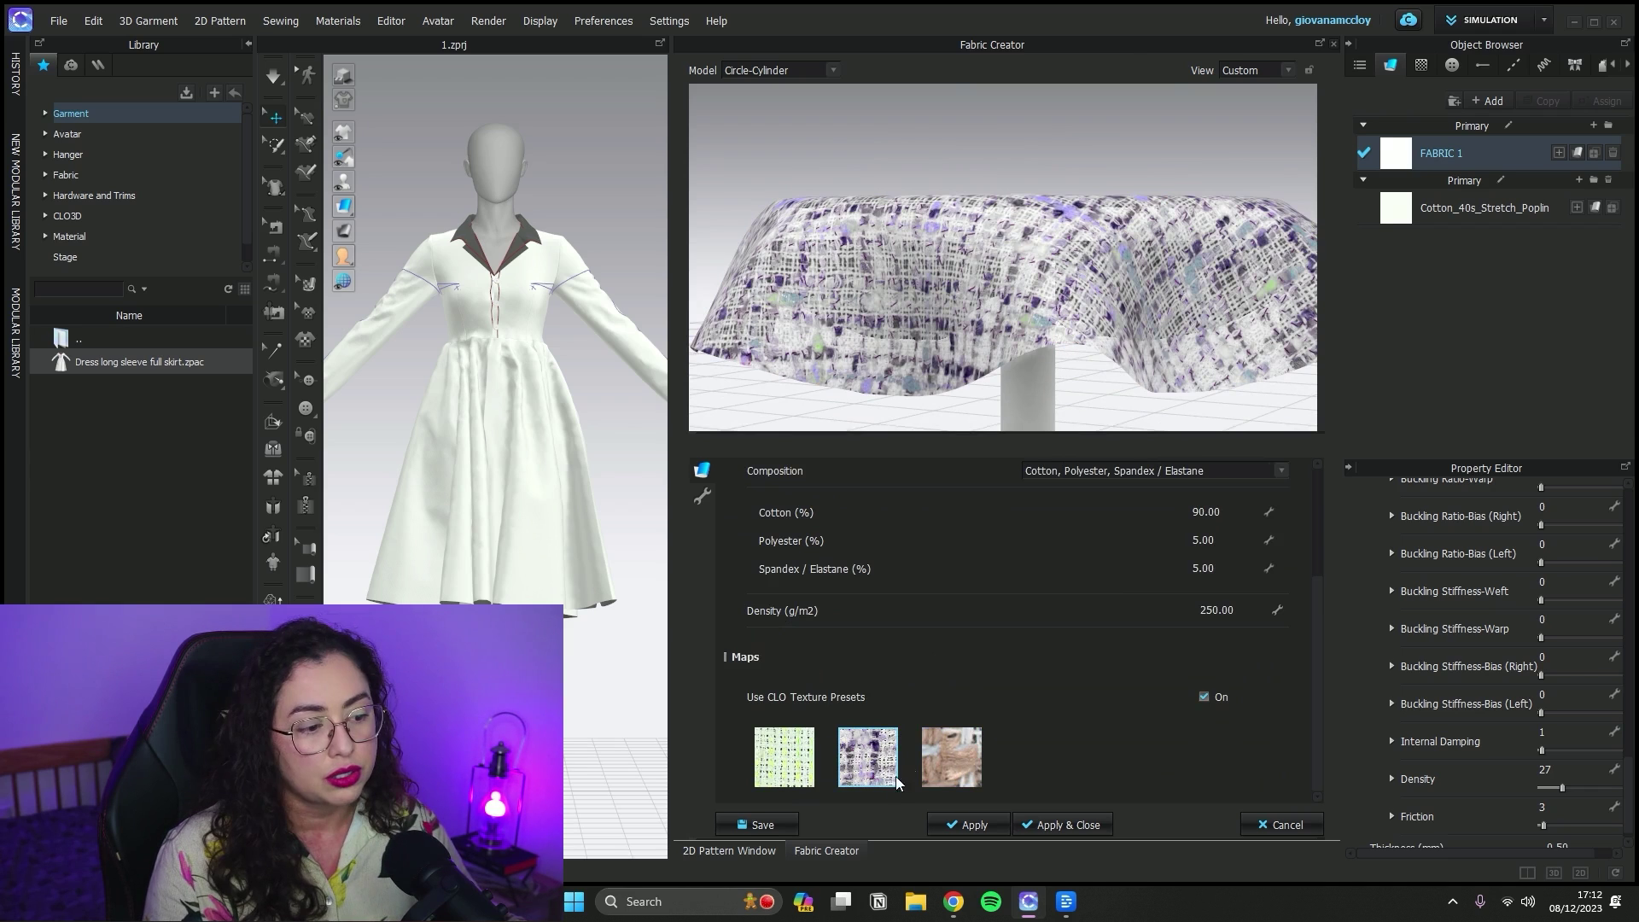
click(787, 764)
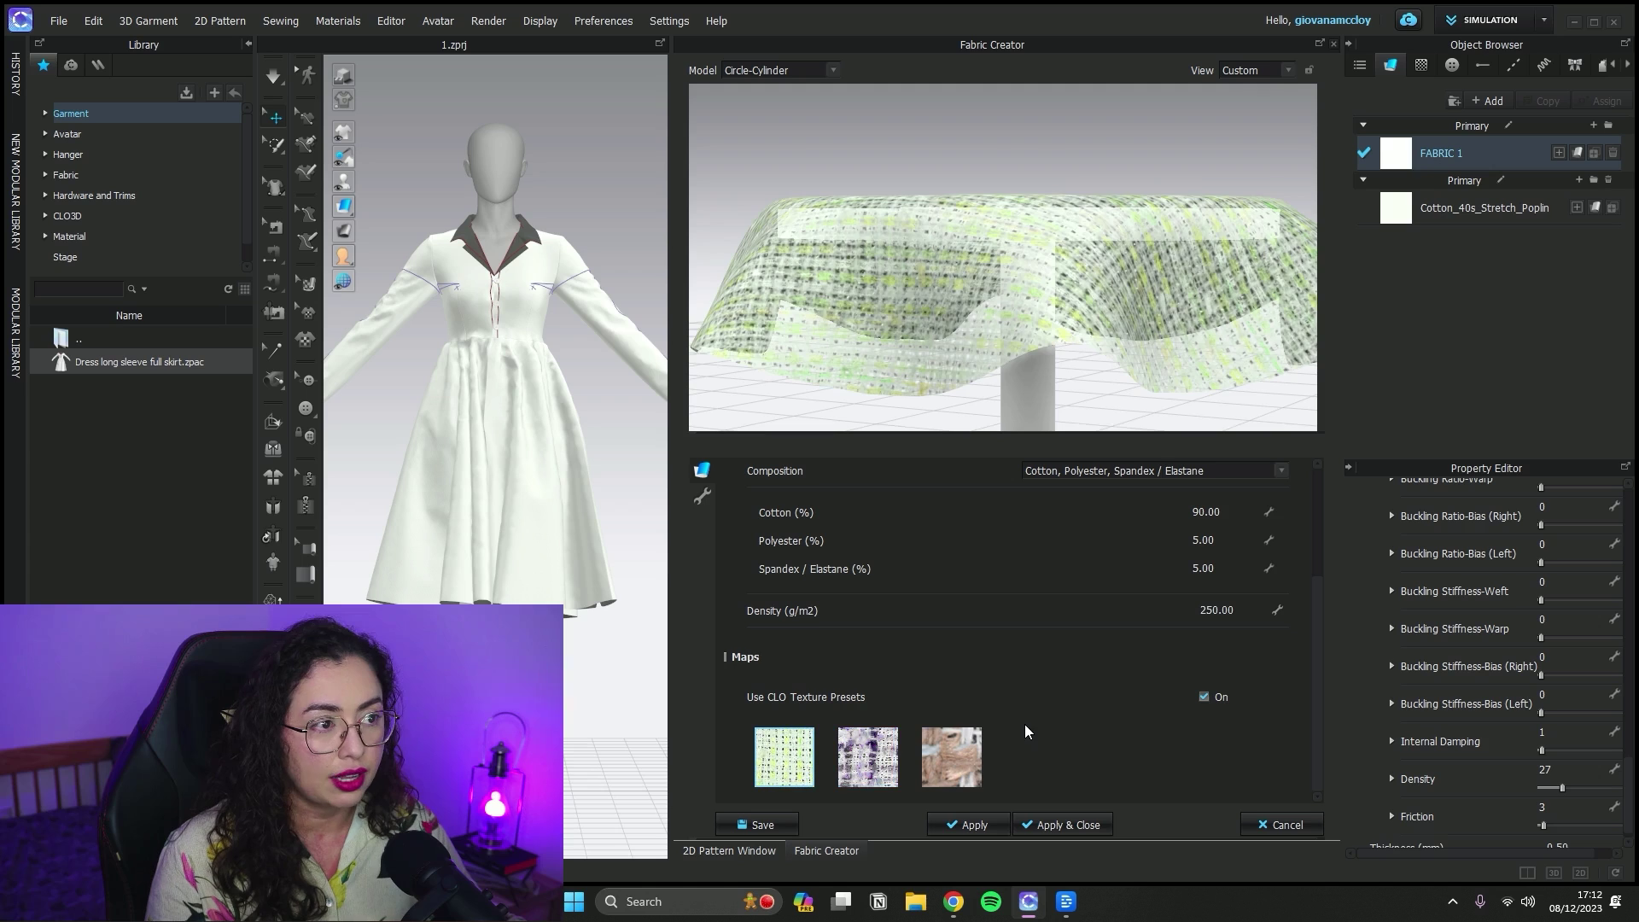
click(867, 756)
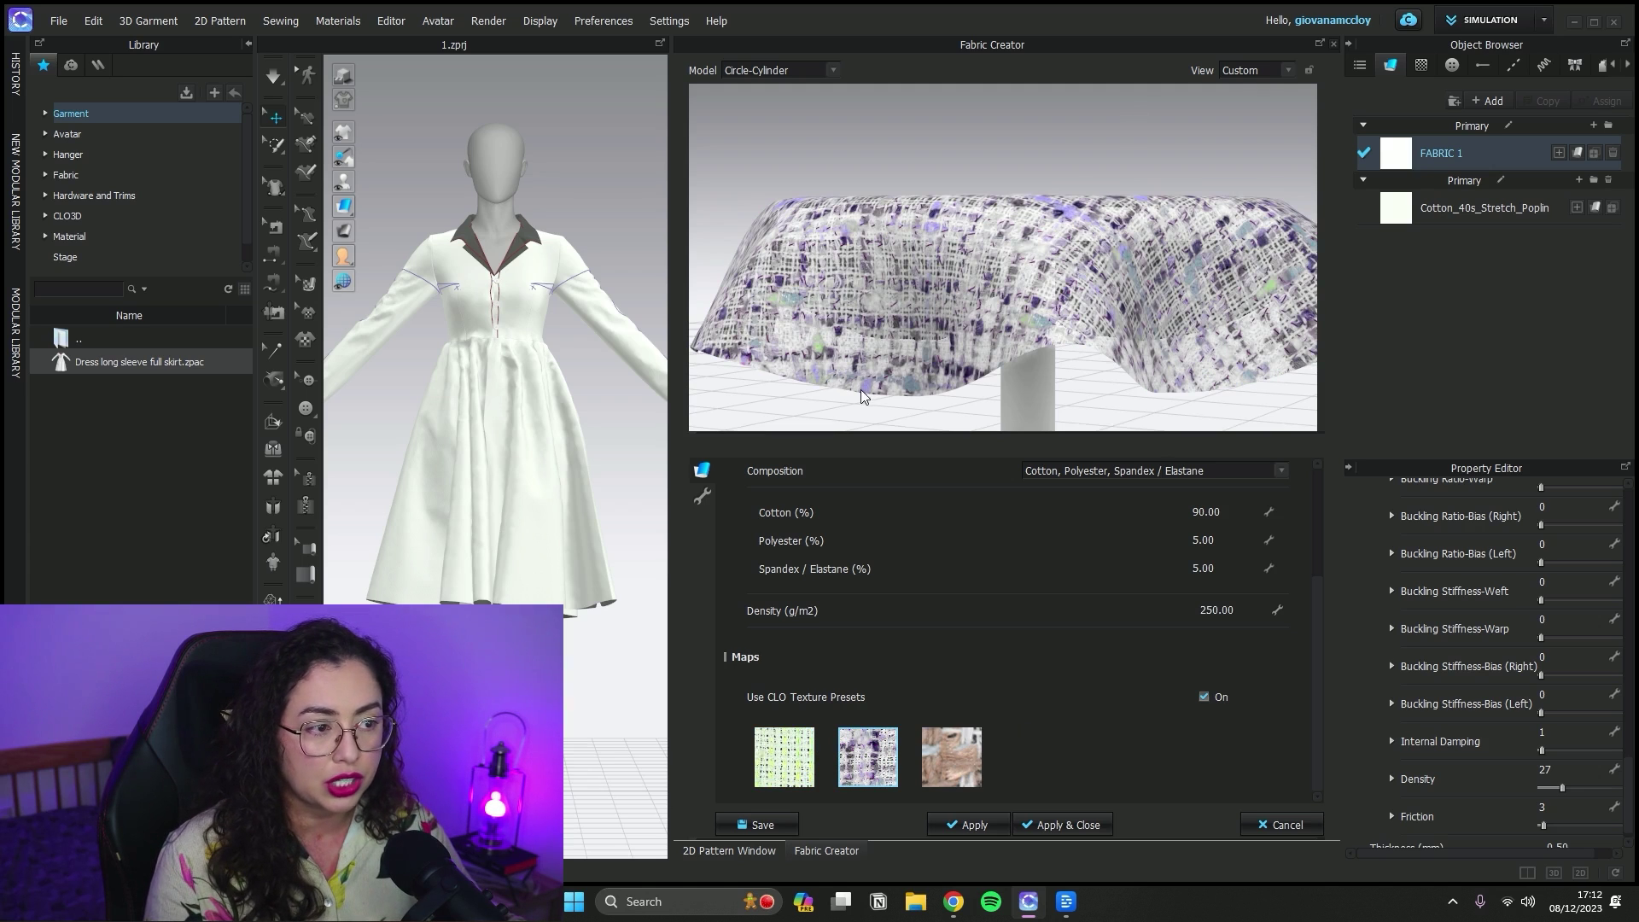
click(956, 761)
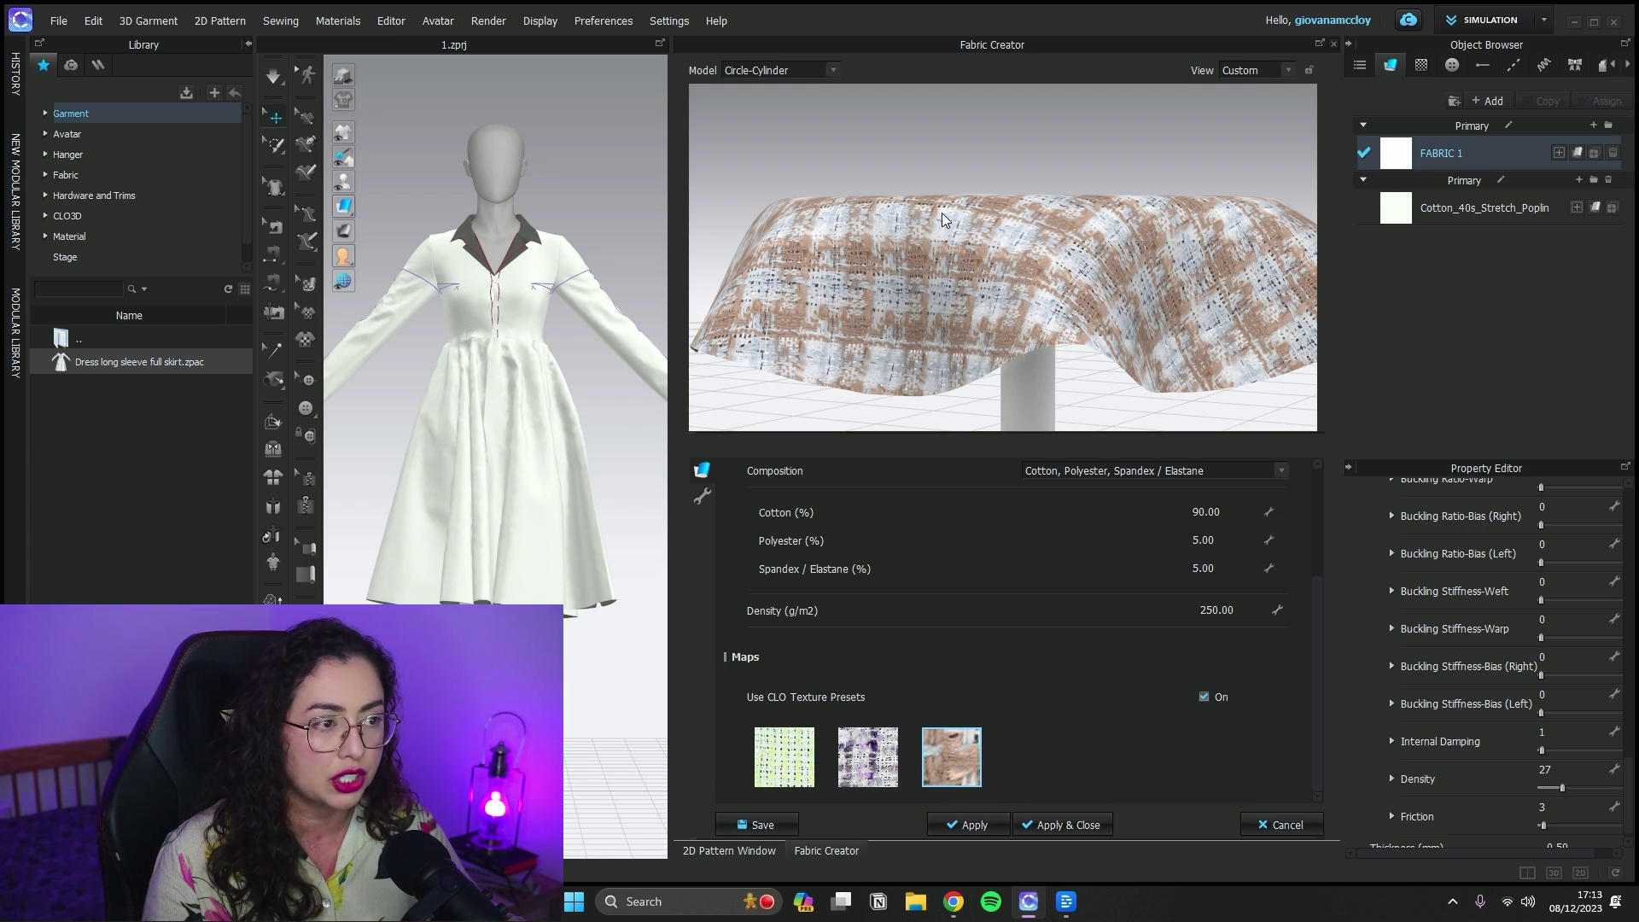
click(857, 755)
click(792, 758)
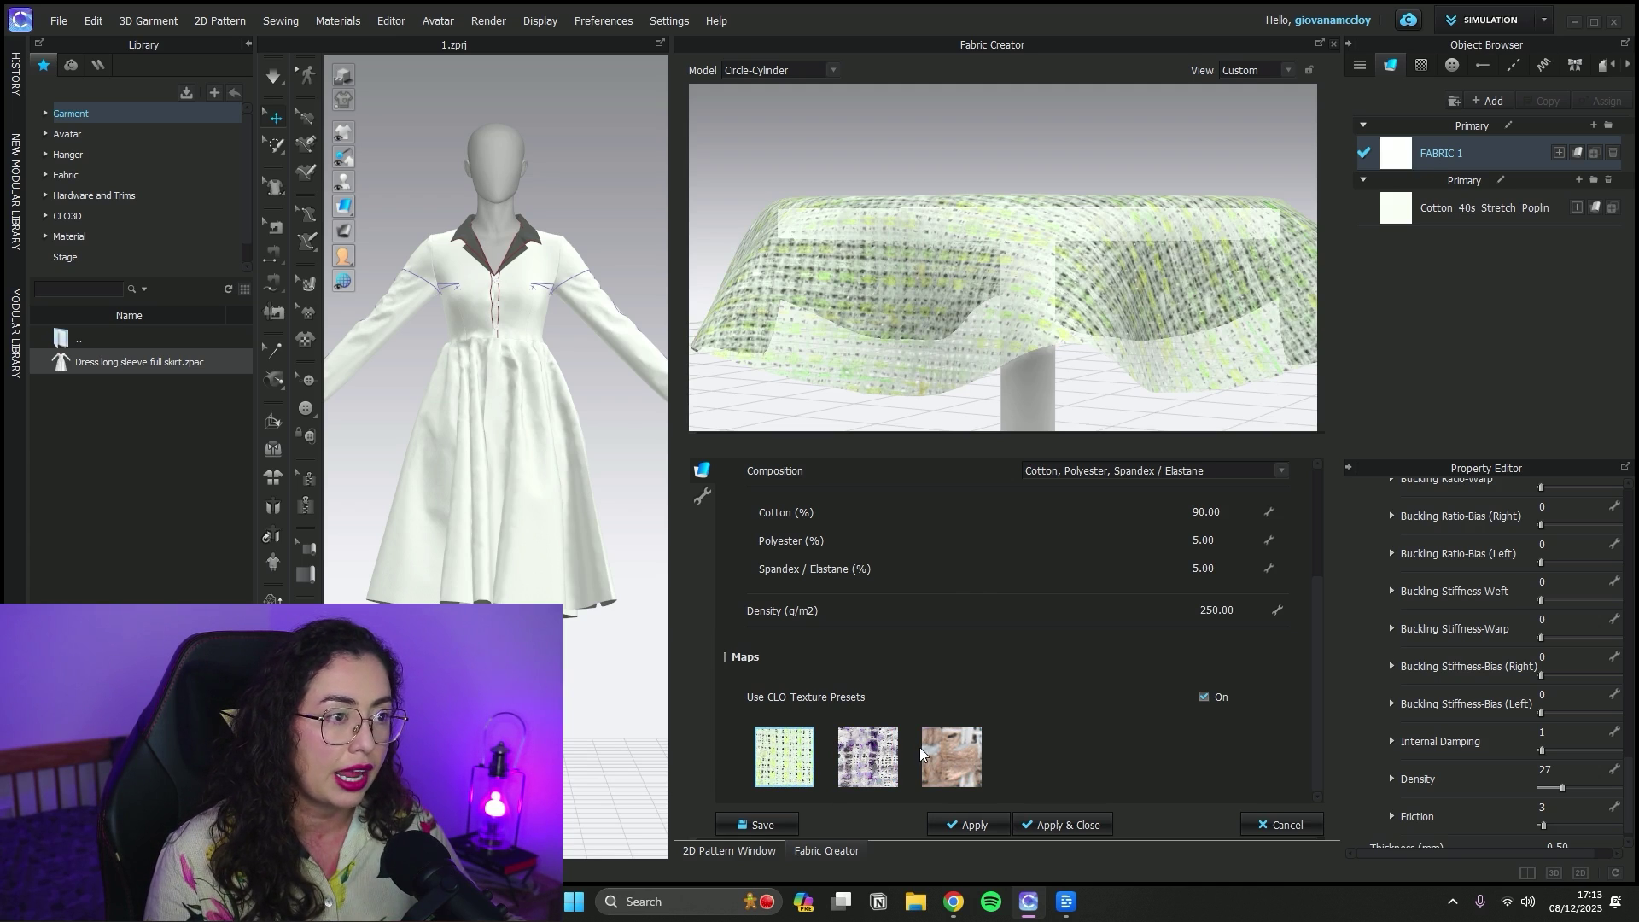
click(867, 756)
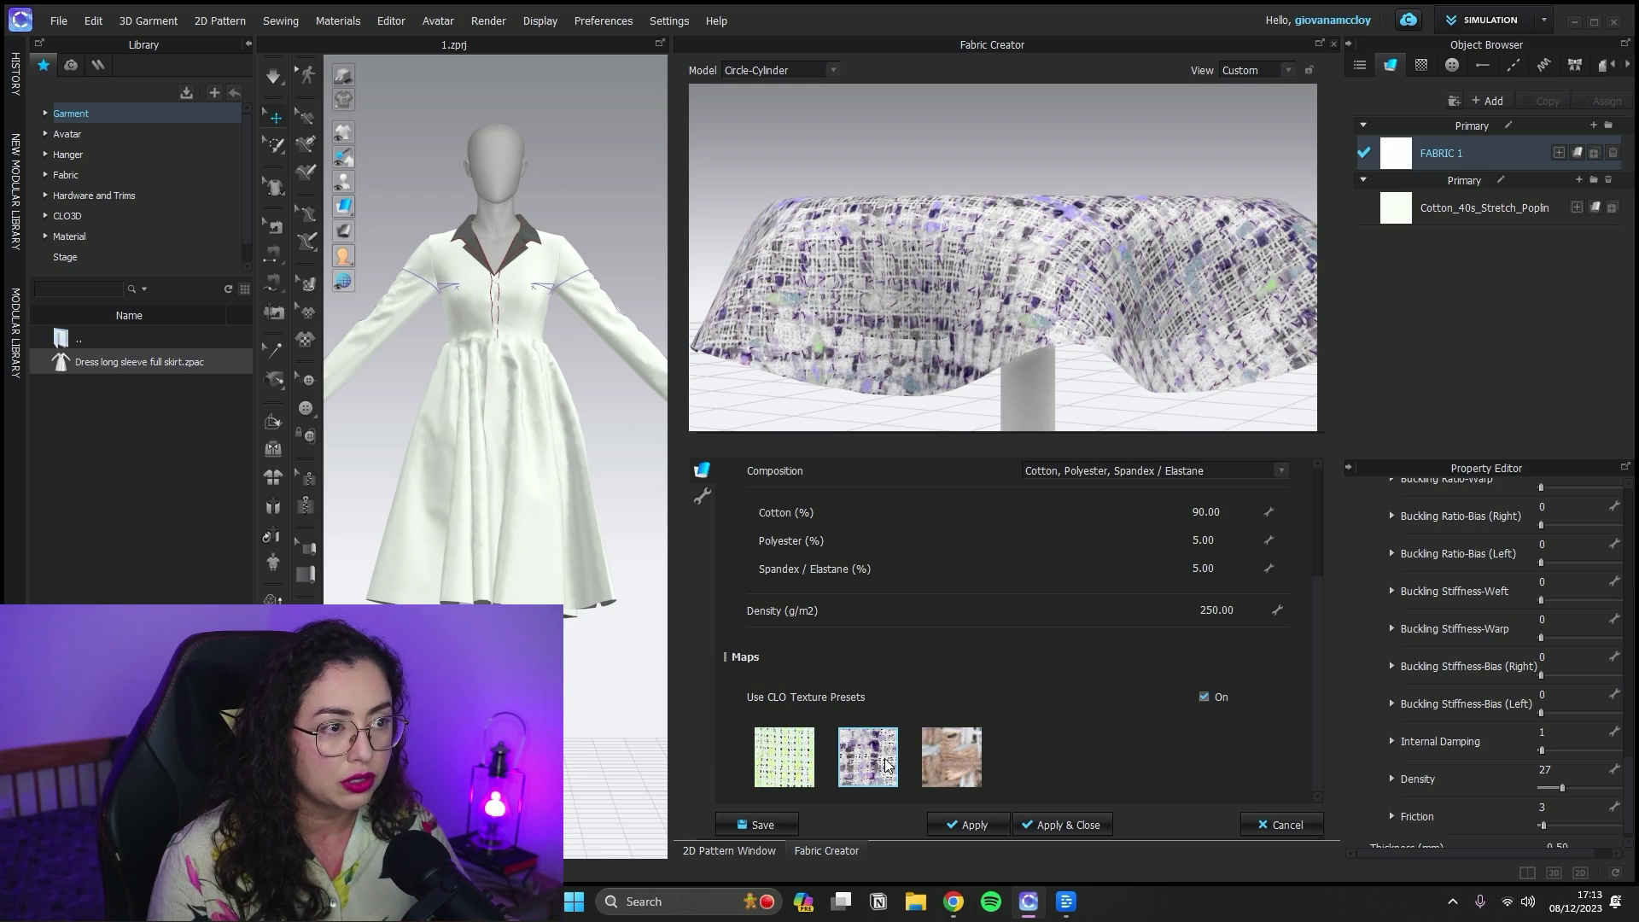
click(1069, 822)
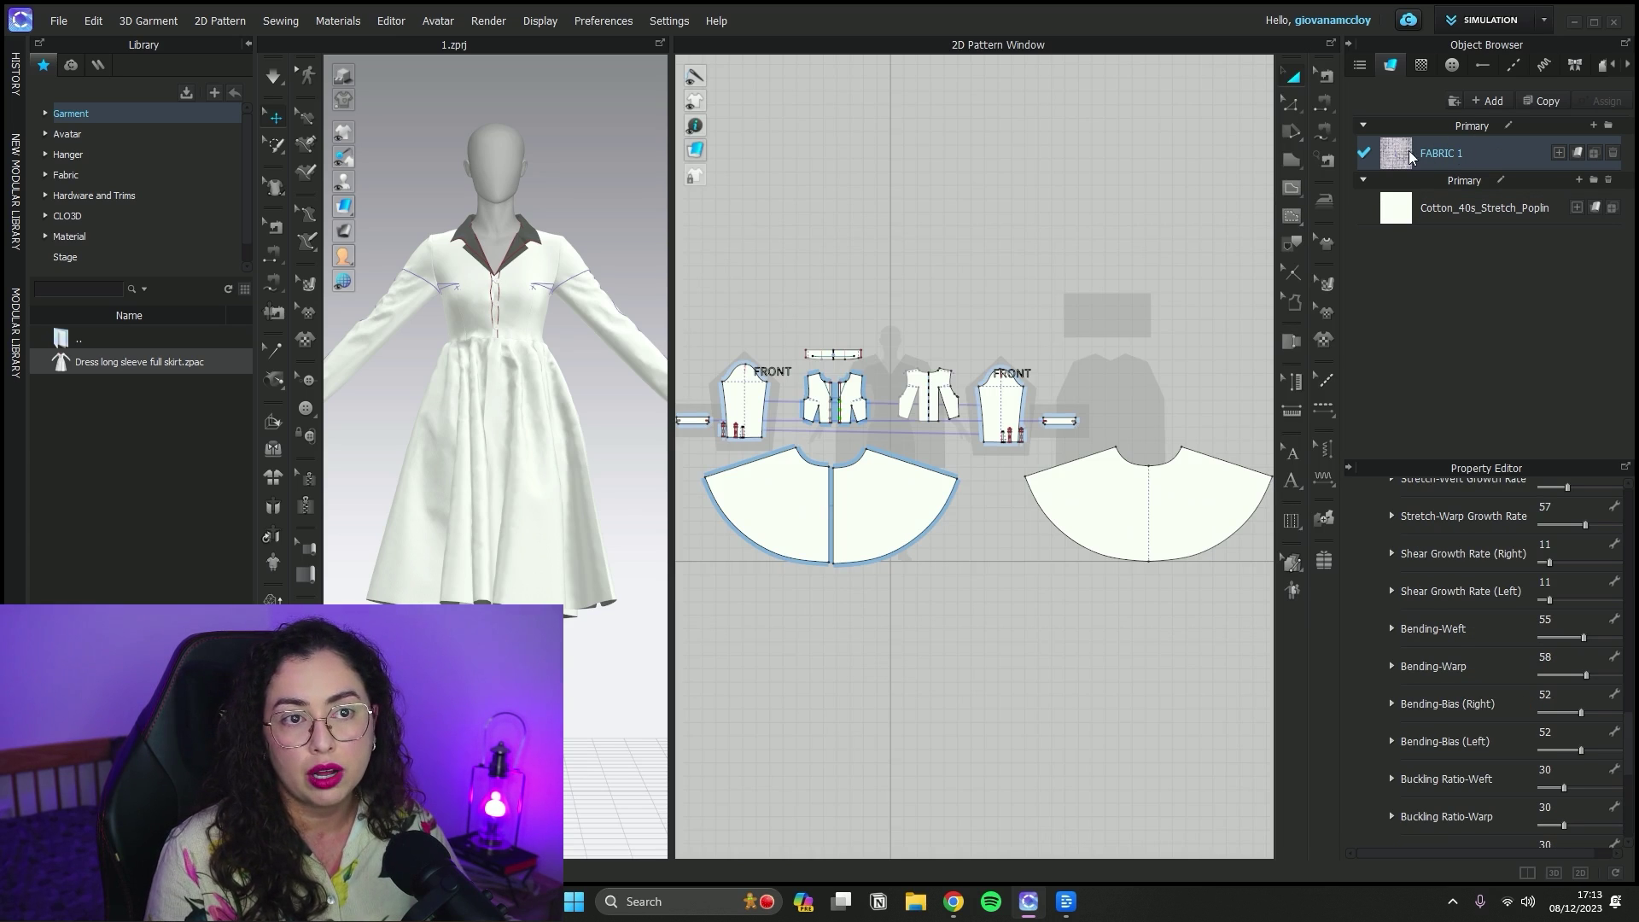
- Select all pattern pieces, assign FABRIC 1, adjust texture display, and widen the 3D view
click(1071, 227)
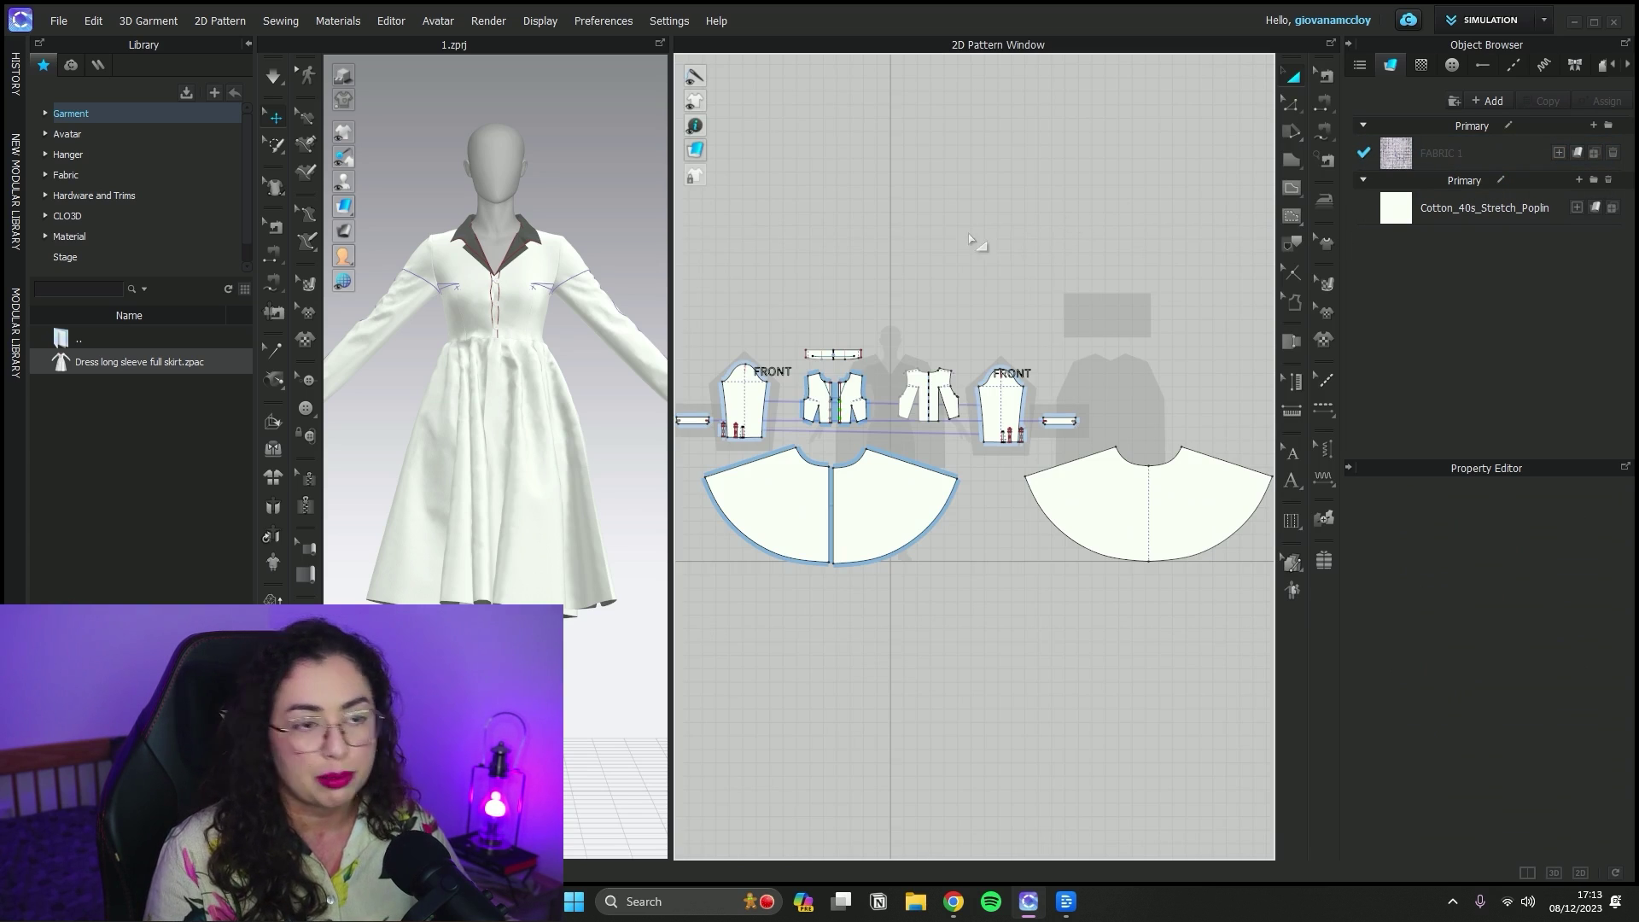
scroll(963, 248, down, 3)
drag(776, 336, 1305, 589)
click(1540, 152)
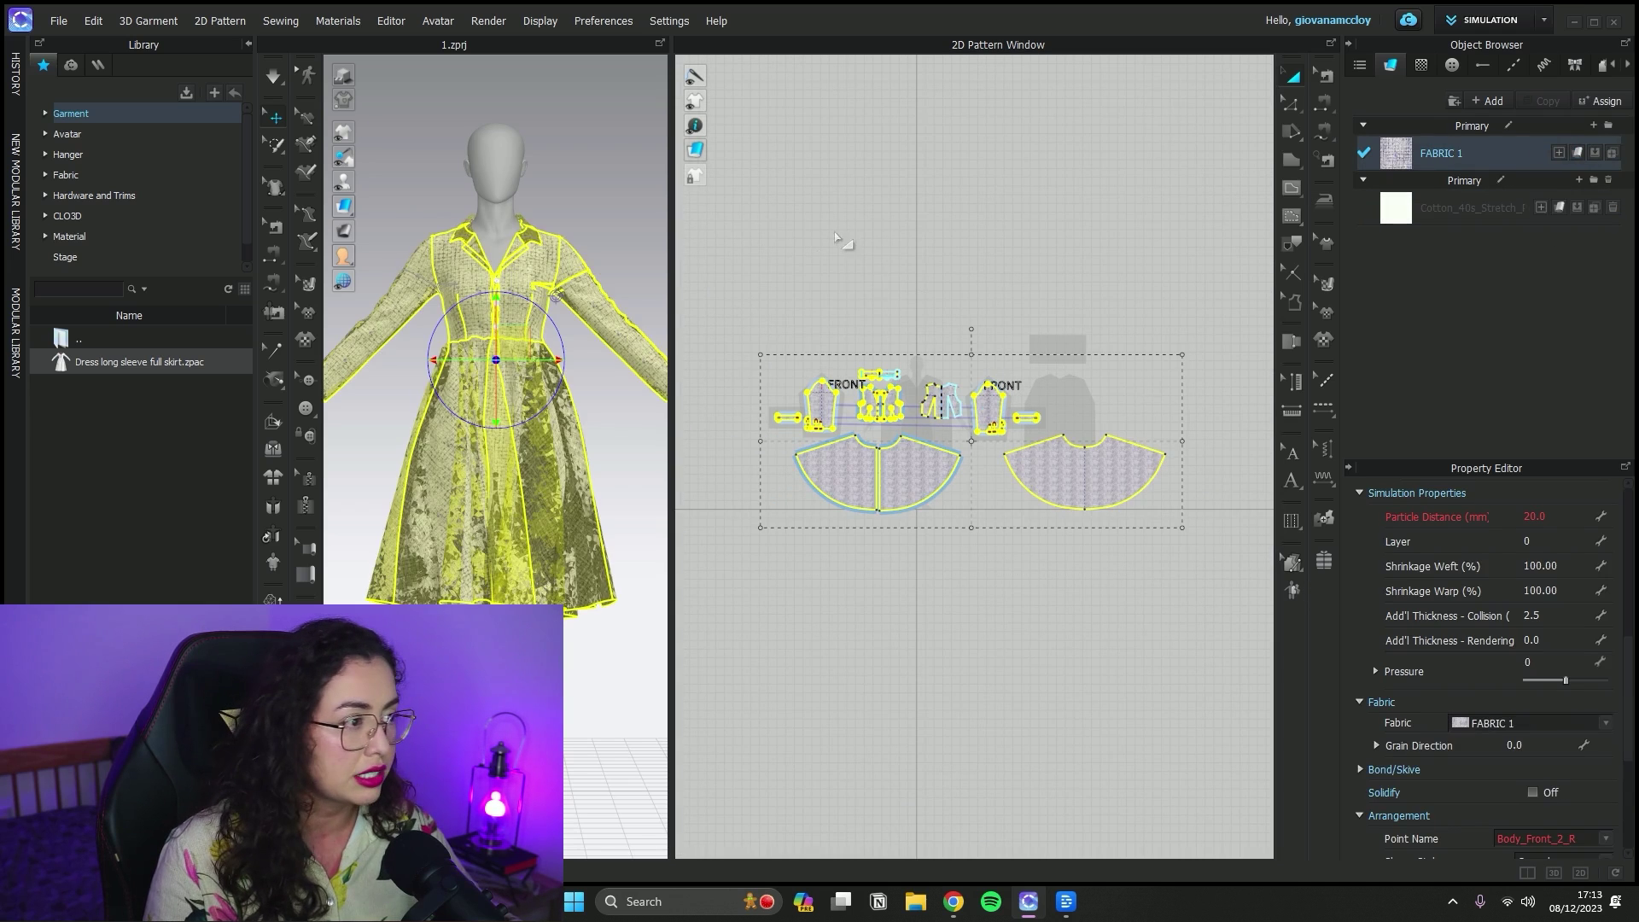
click(369, 205)
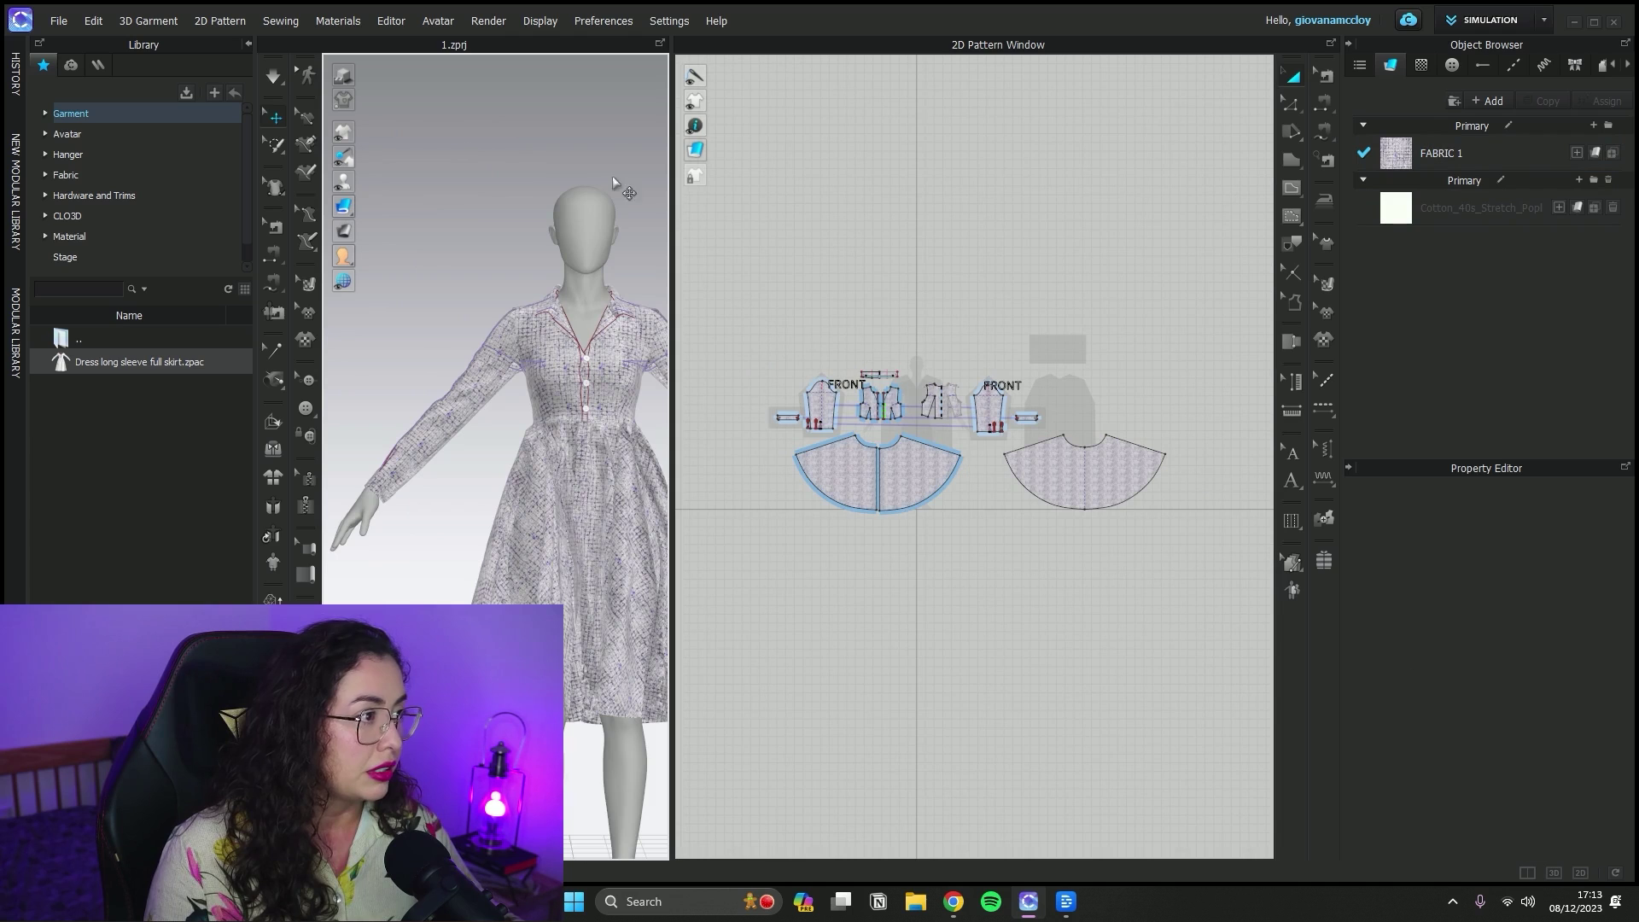
drag(670, 207, 969, 205)
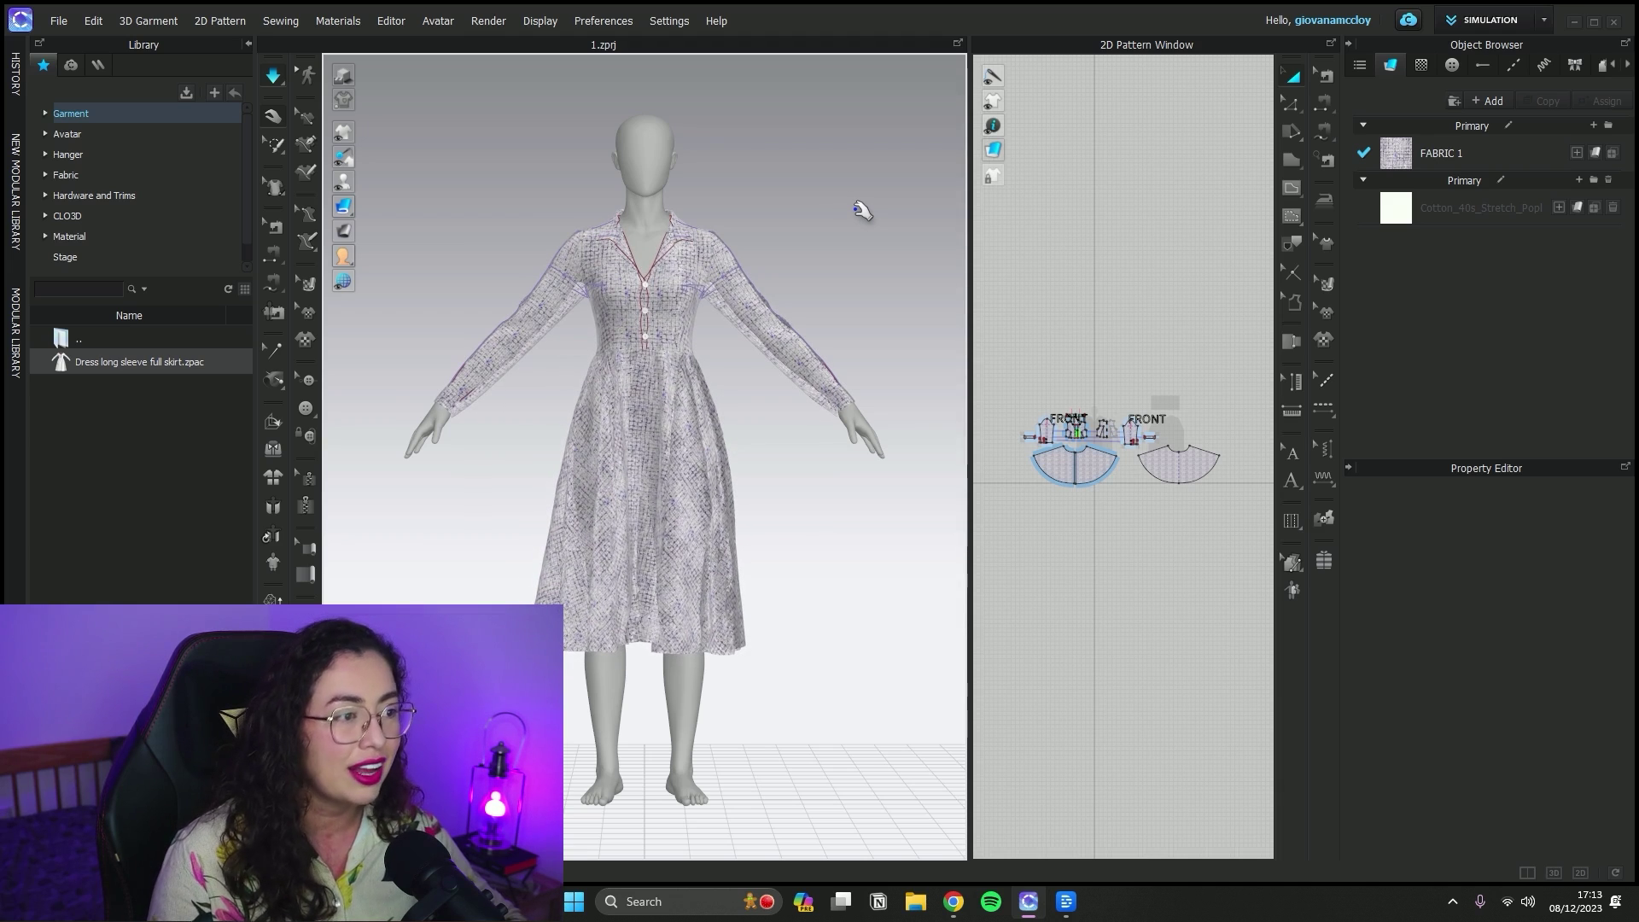
- Open Cotton_Gabardine in the Fabric Creator and dismiss the default-fabric notice
key(w)
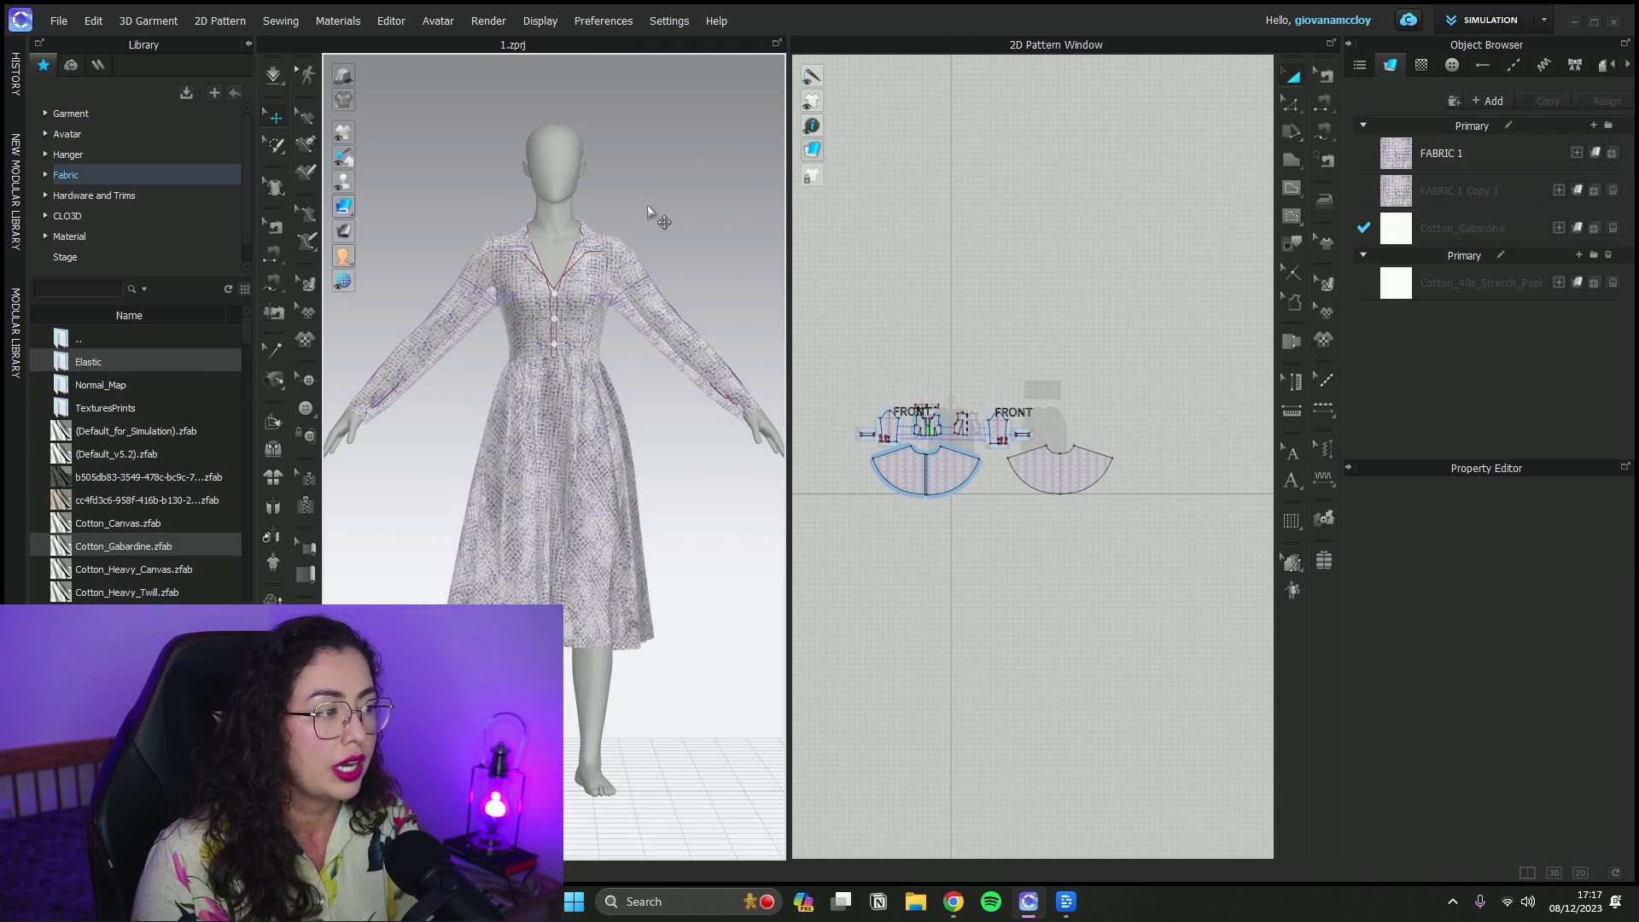
right_click(1453, 237)
click(1504, 423)
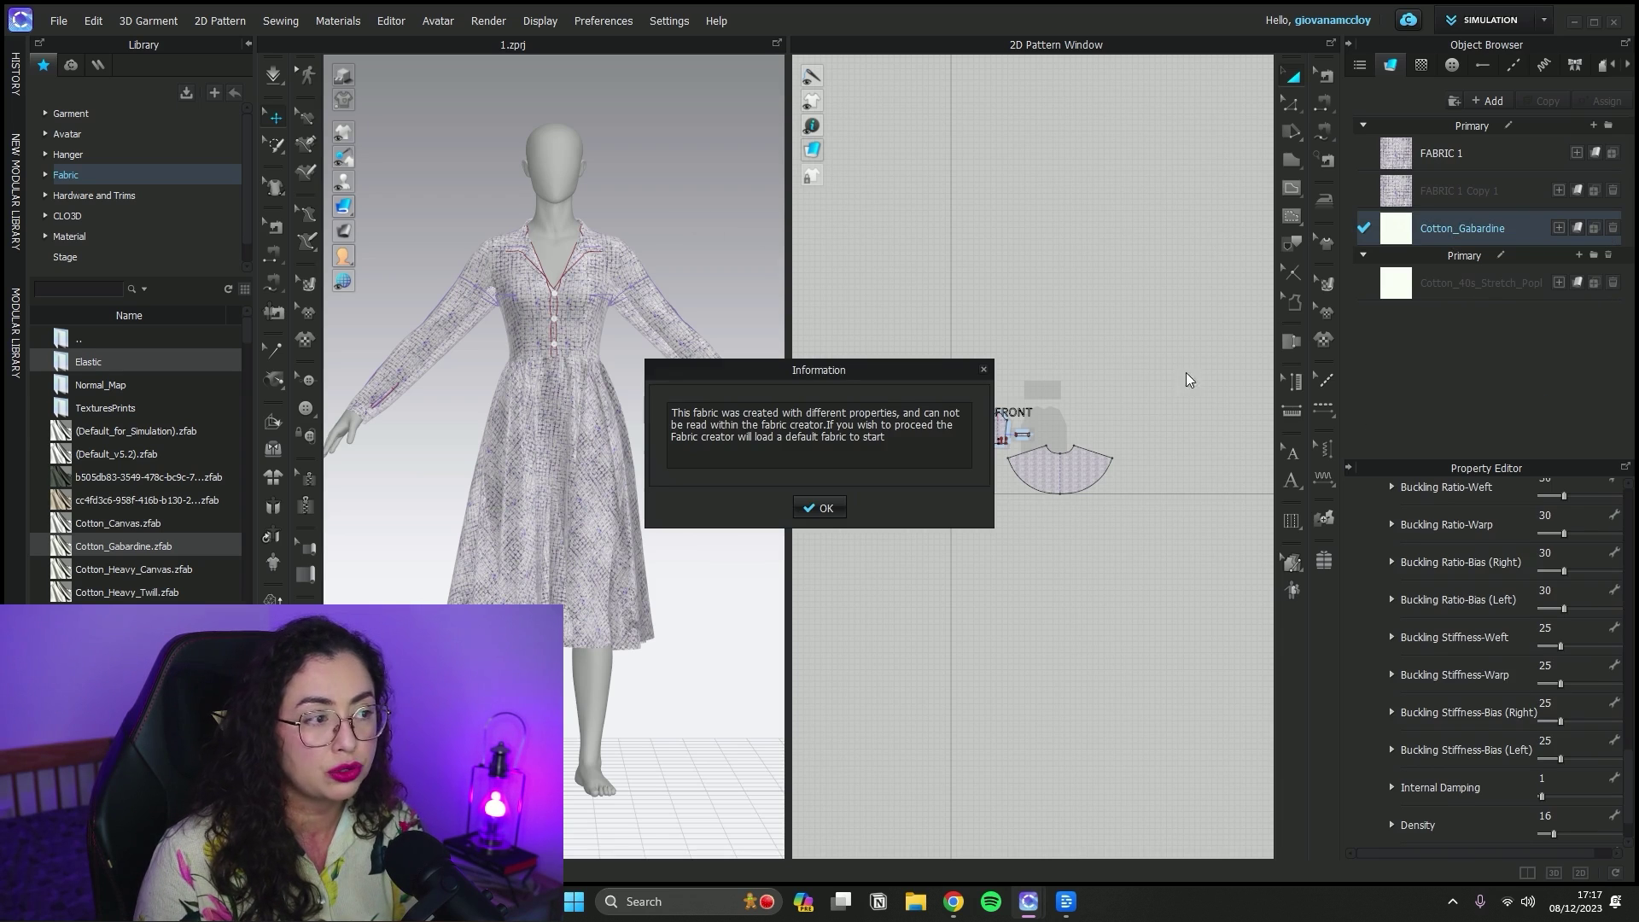
click(831, 510)
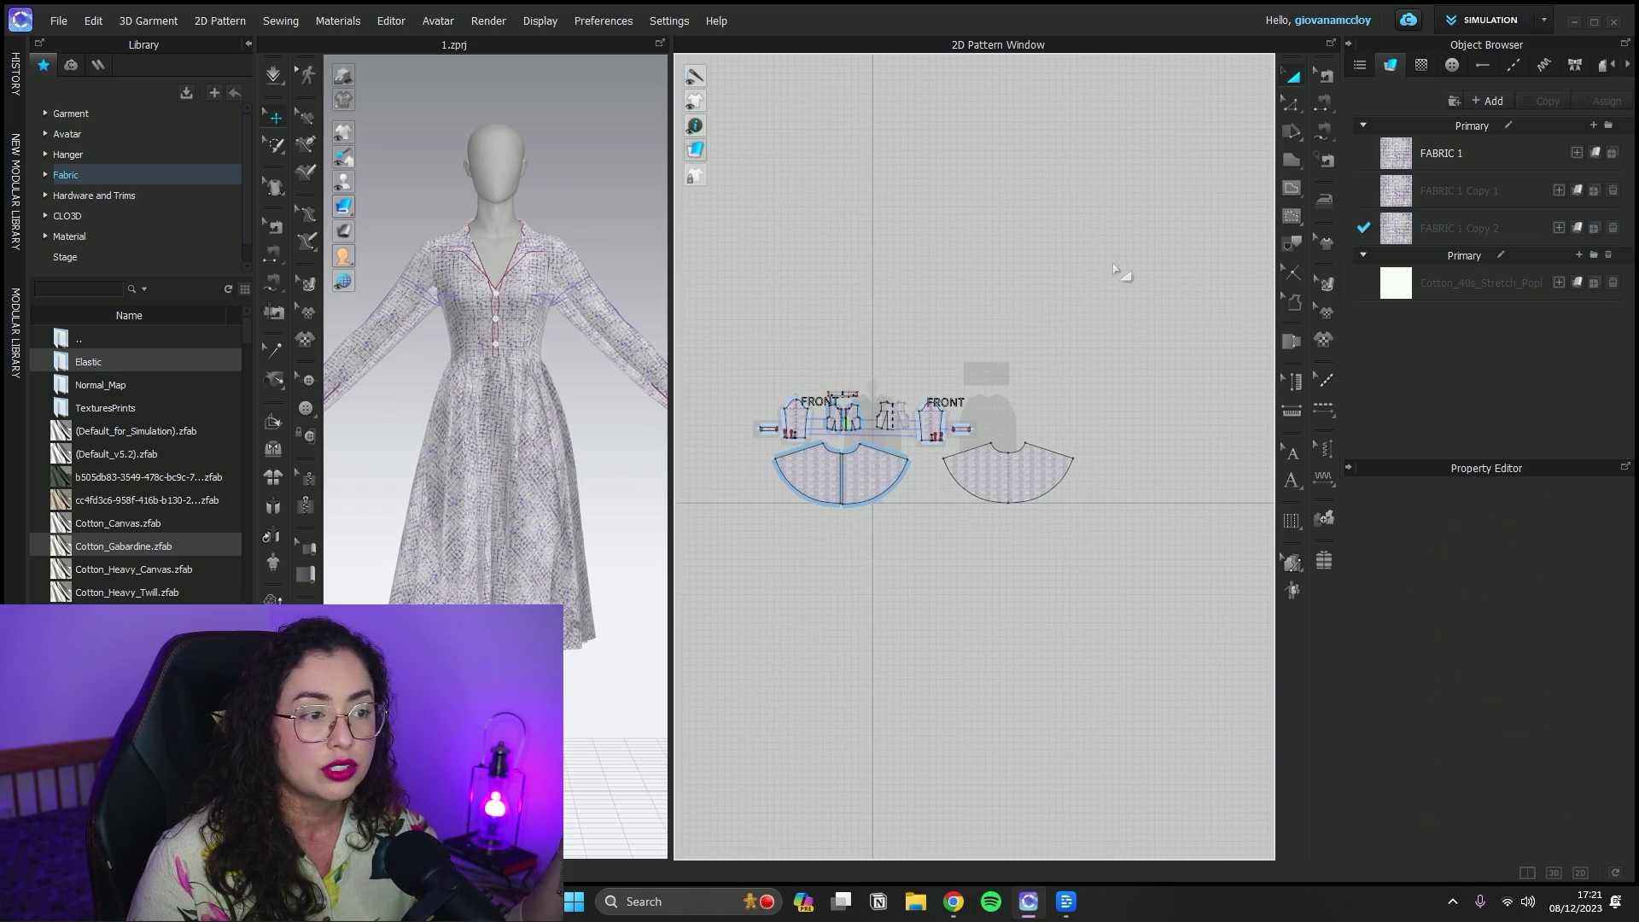
- Zoom the 2D pattern window to extents of all pieces and widen the 3D dress view
right_click(842, 277)
click(990, 620)
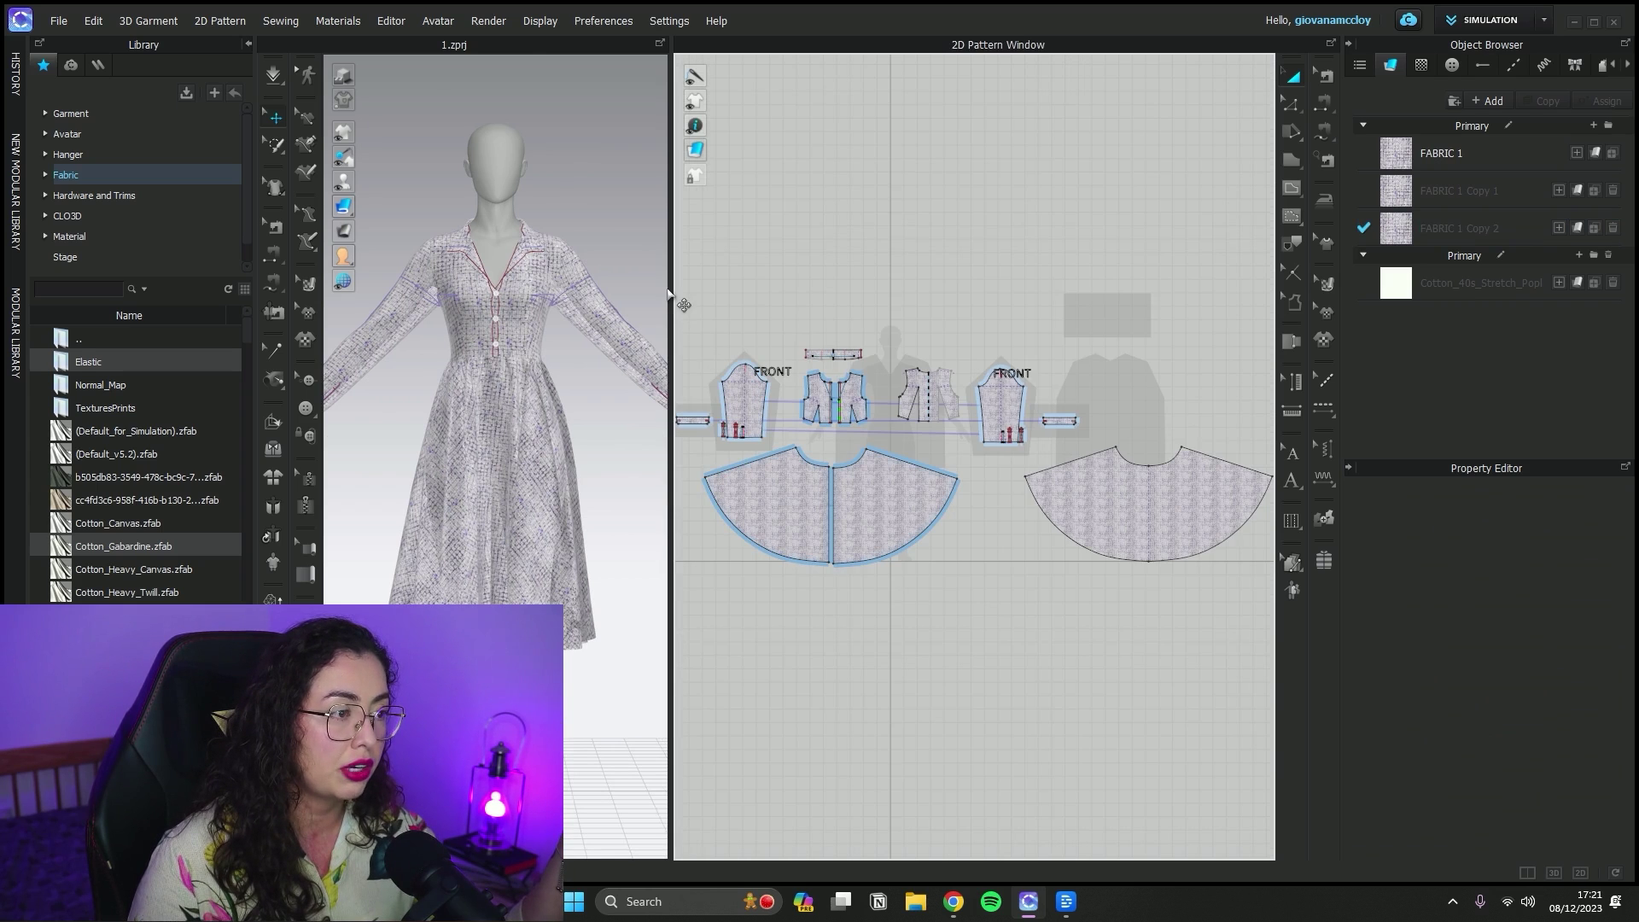
drag(675, 292, 877, 295)
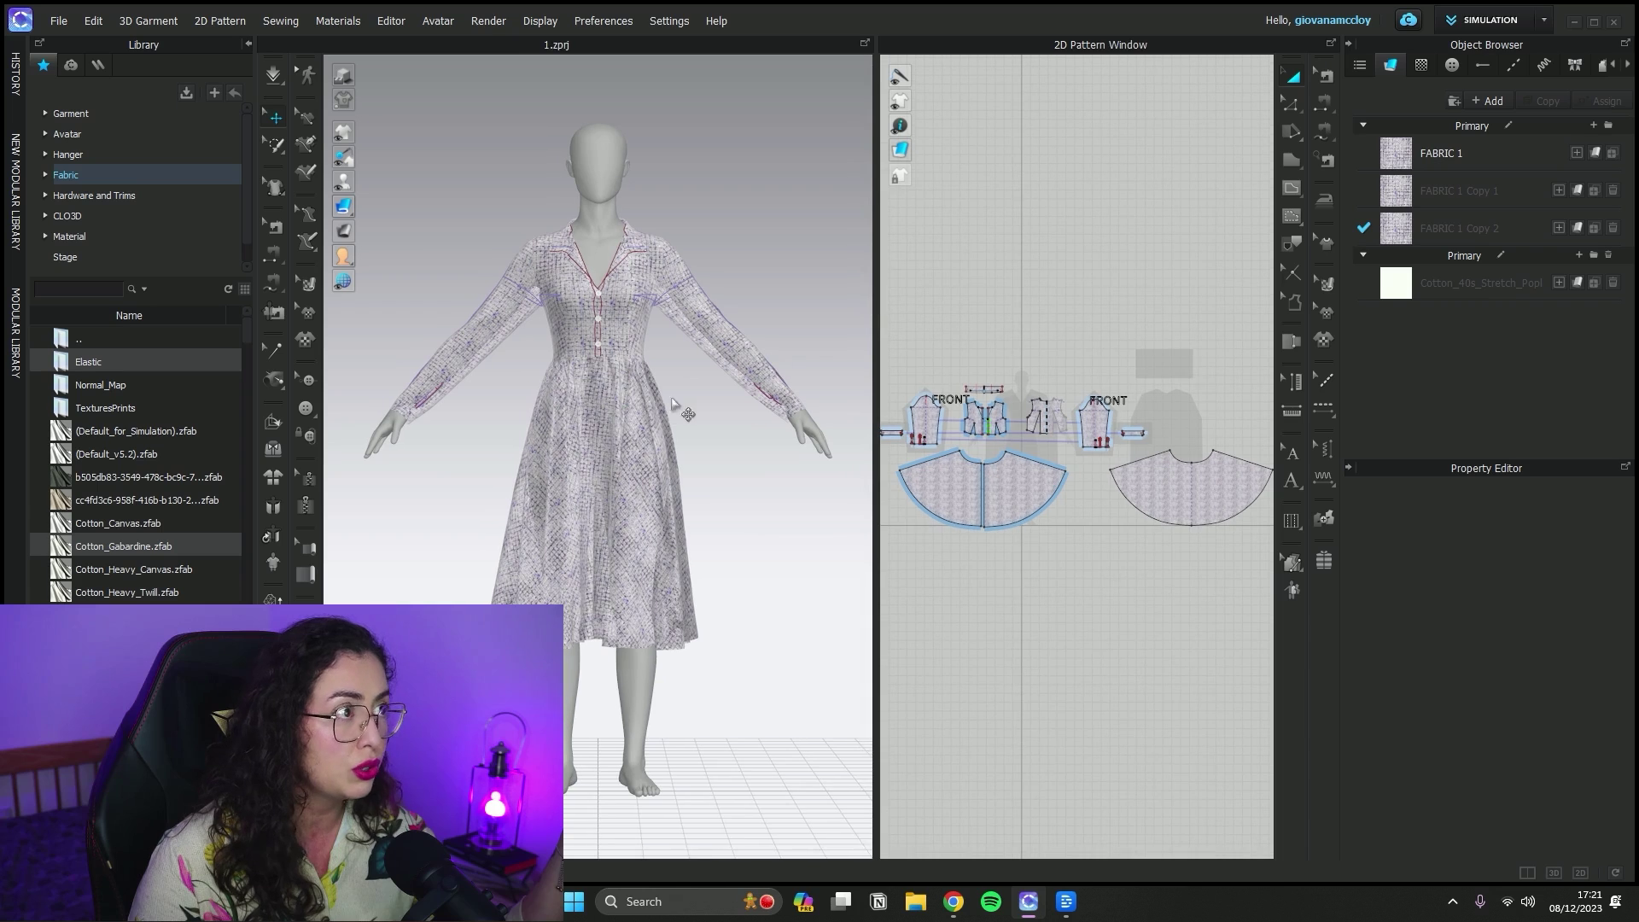